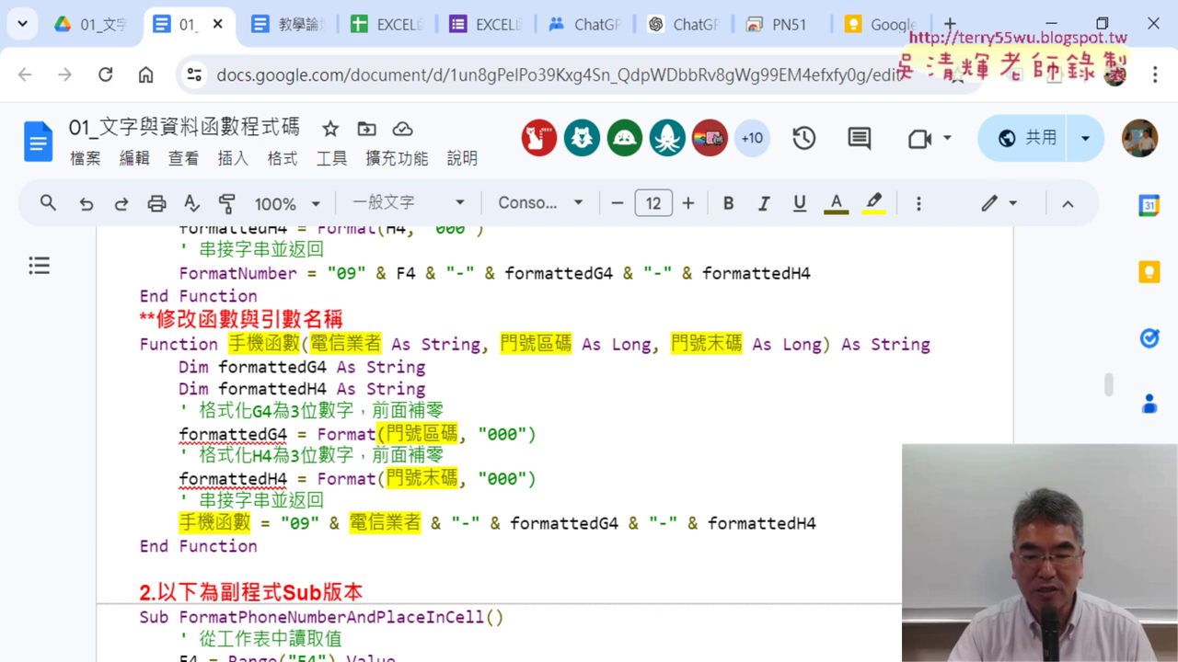
Step: In the VBA editor, delete the two Dim declaration lines from FormatNumber
{"action": "key", "text": "alt+Tab"}
{"action": "left_click", "coordinate": [735, 468]}
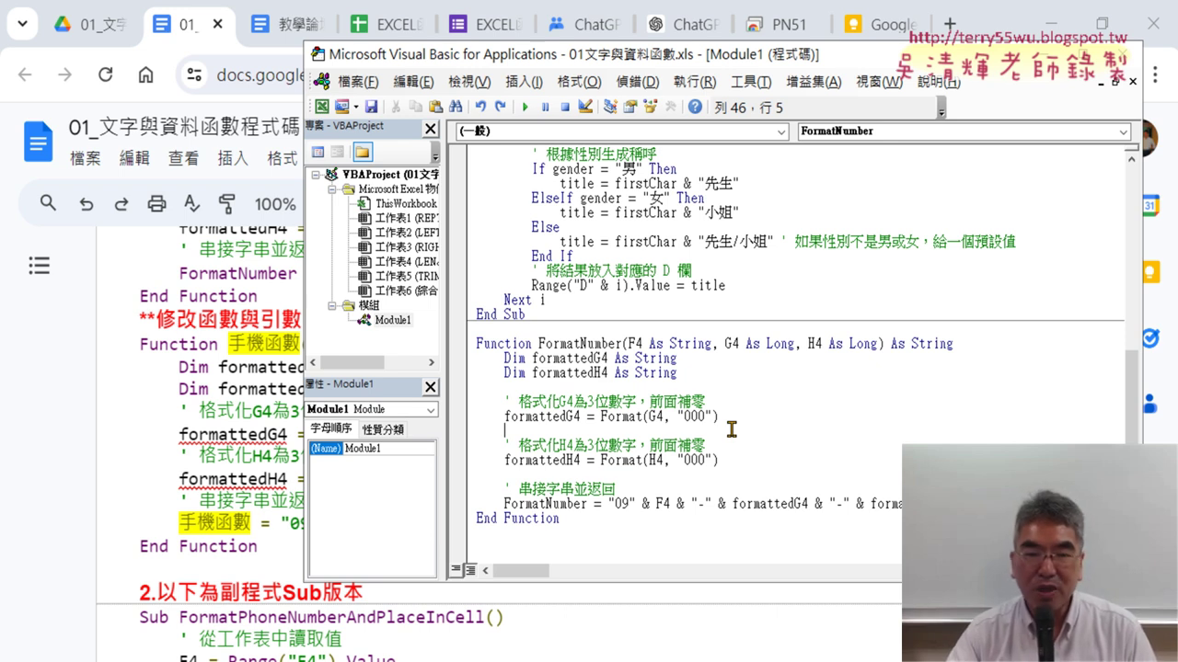
{"action": "left_click_drag", "start_coordinate": [681, 373], "coordinate": [472, 361]}
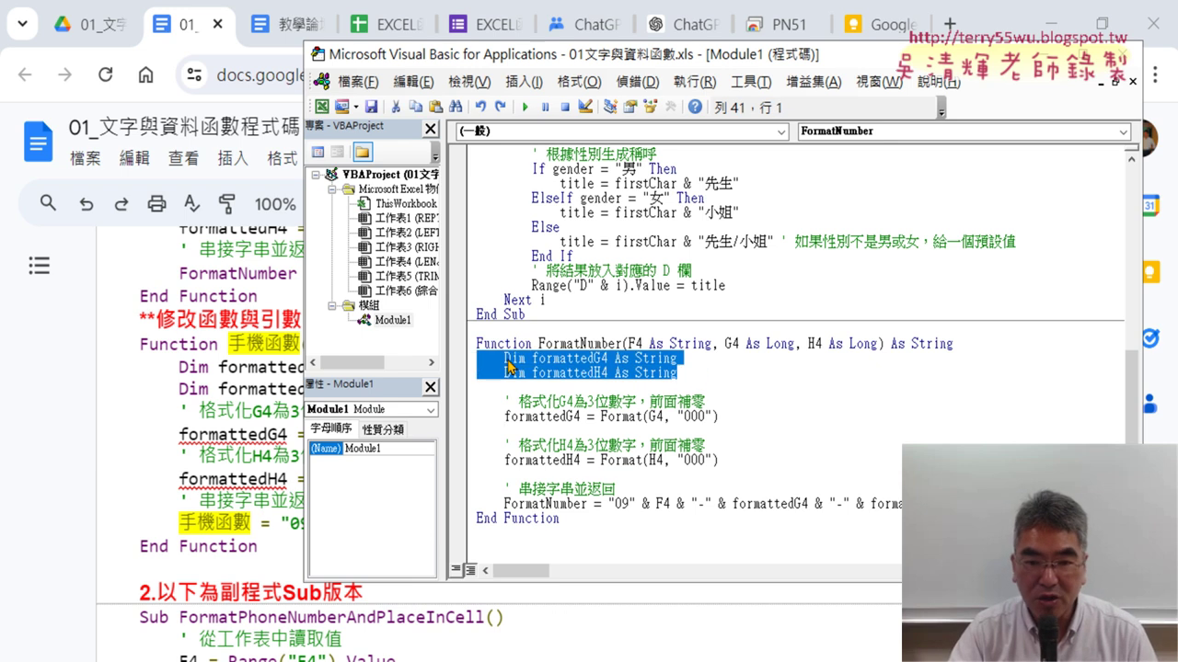
{"action": "left_click_drag", "start_coordinate": [531, 359], "coordinate": [610, 359]}
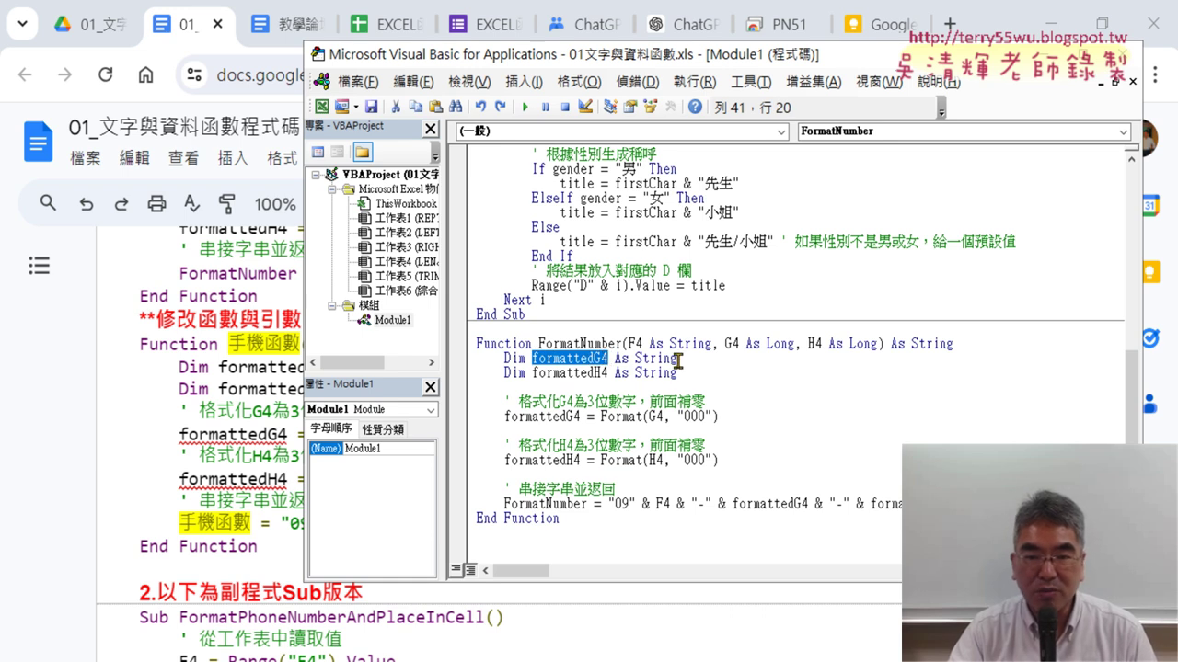
{"action": "left_click_drag", "start_coordinate": [678, 360], "coordinate": [469, 359]}
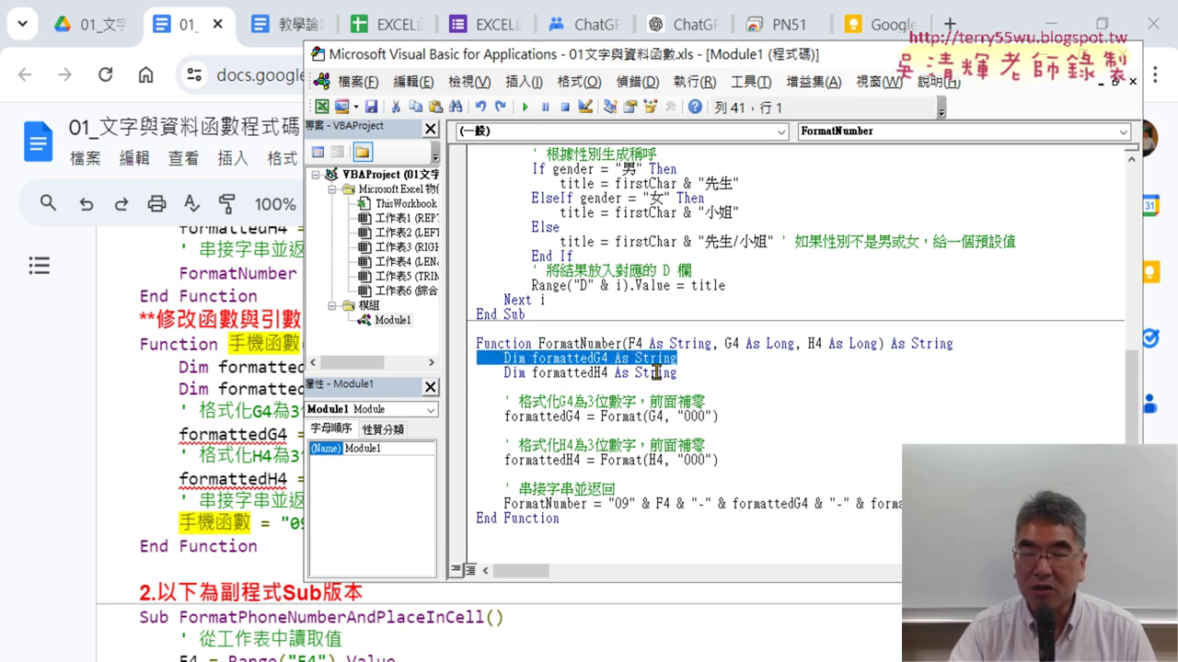
{"action": "left_click_drag", "start_coordinate": [700, 384], "coordinate": [478, 361]}
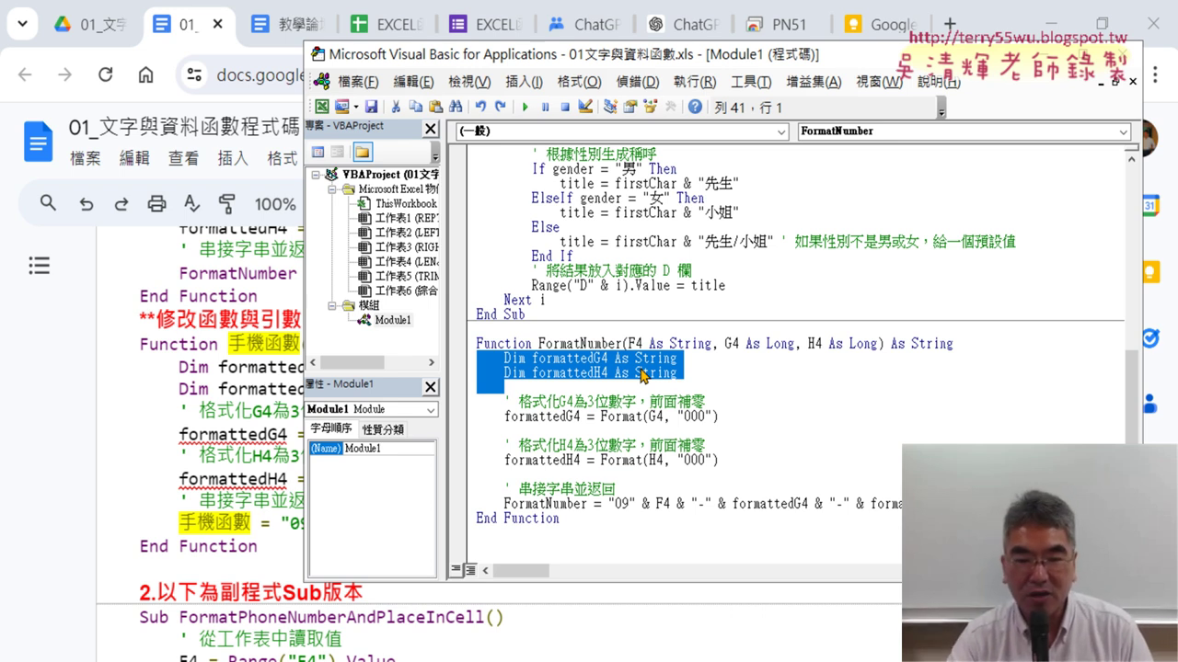
{"action": "key", "text": "Delete"}
Step: Remove the blank lines after the formattedG4 and formattedH4 lines
{"action": "scroll", "coordinate": [641, 375], "scroll_direction": "up", "scroll_amount": 1}
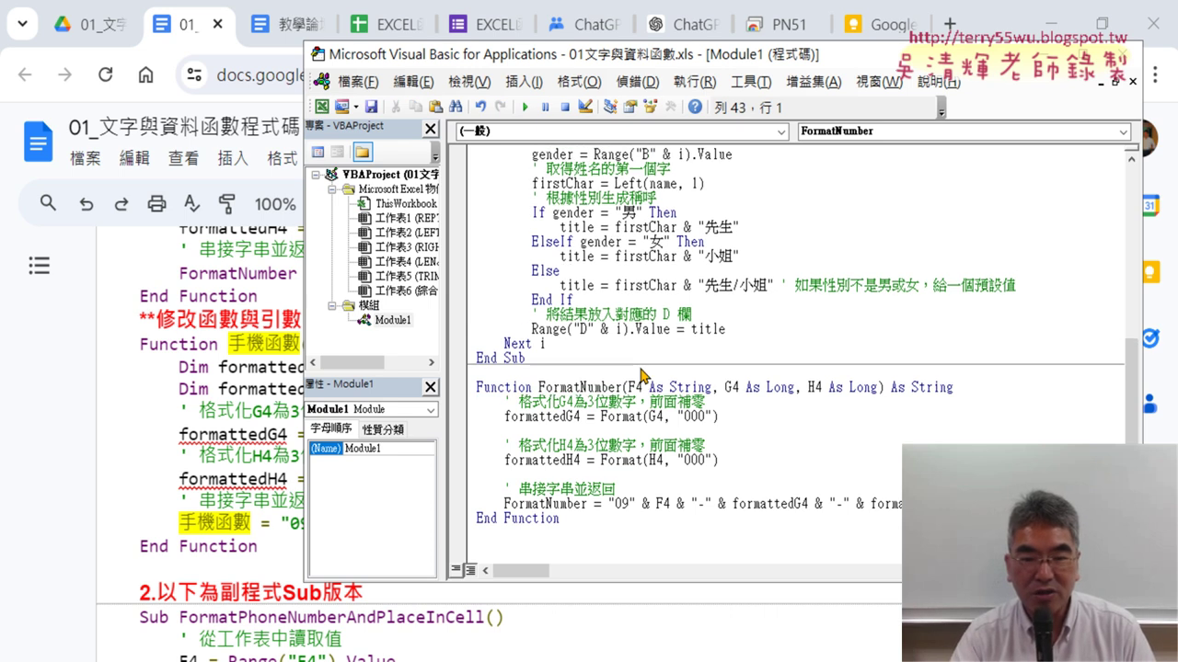
{"action": "key", "text": "Up"}
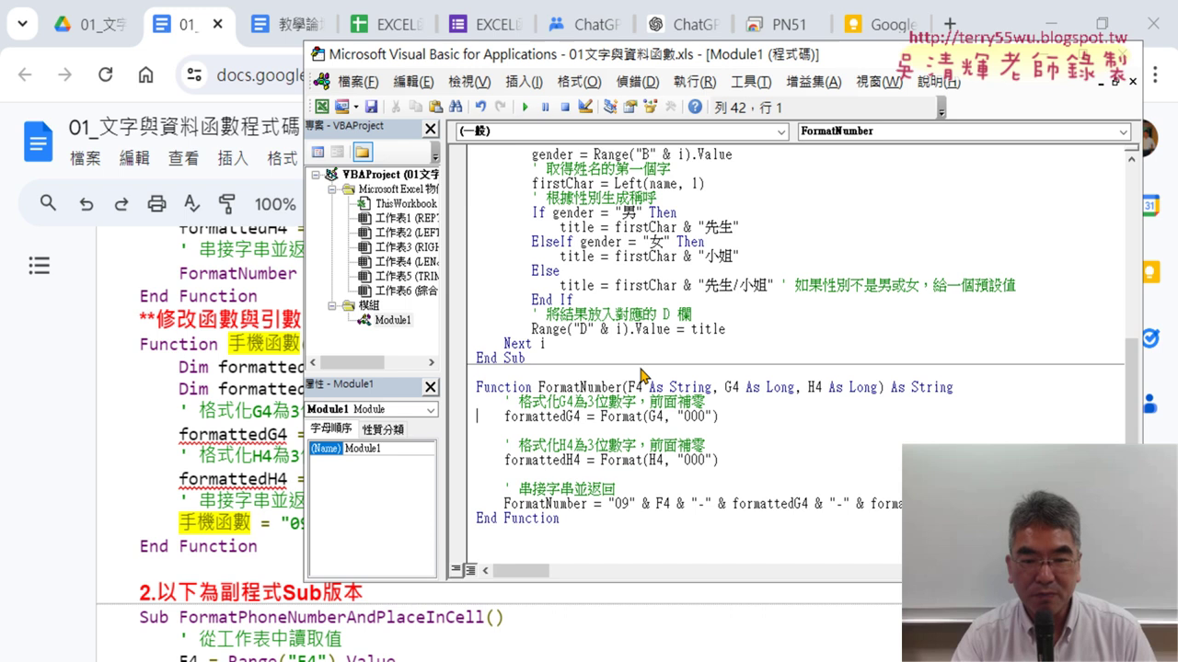
{"action": "key", "text": "Delete"}
{"action": "scroll", "coordinate": [641, 375], "scroll_direction": "up", "scroll_amount": 1}
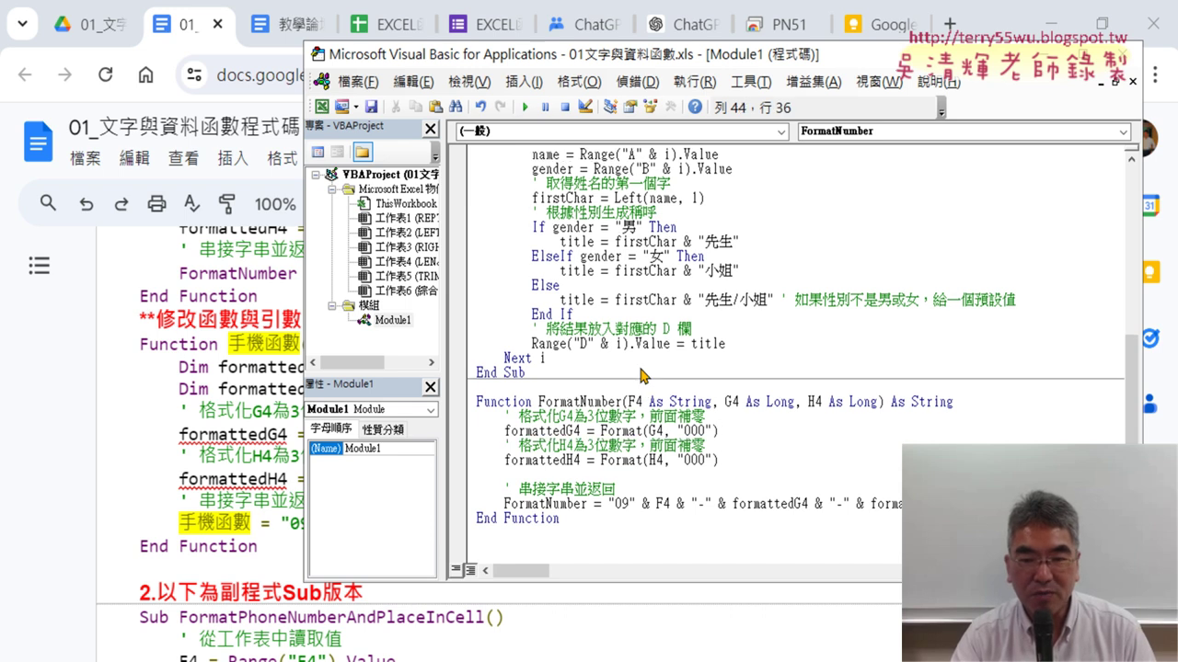
{"action": "key", "text": "Delete"}
{"action": "scroll", "coordinate": [641, 376], "scroll_direction": "up", "scroll_amount": 1}
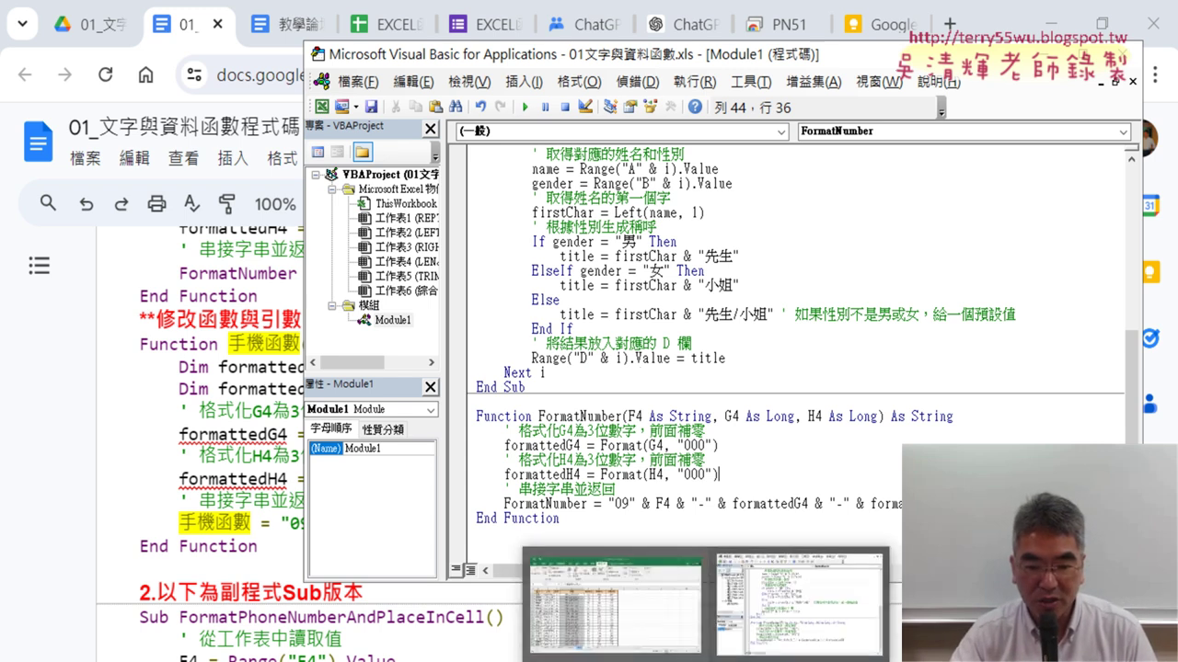
Step: Copy the full 手機函數 function from the Google Docs notes
{"action": "left_click", "coordinate": [617, 598]}
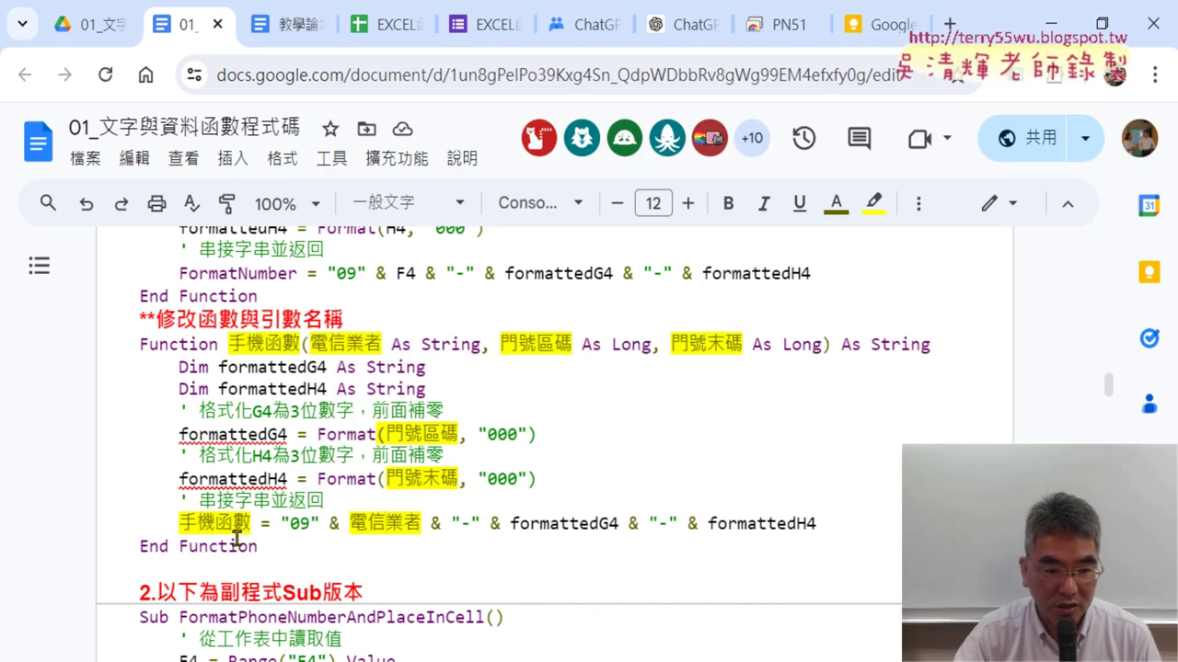
{"action": "left_click_drag", "start_coordinate": [257, 546], "coordinate": [135, 343]}
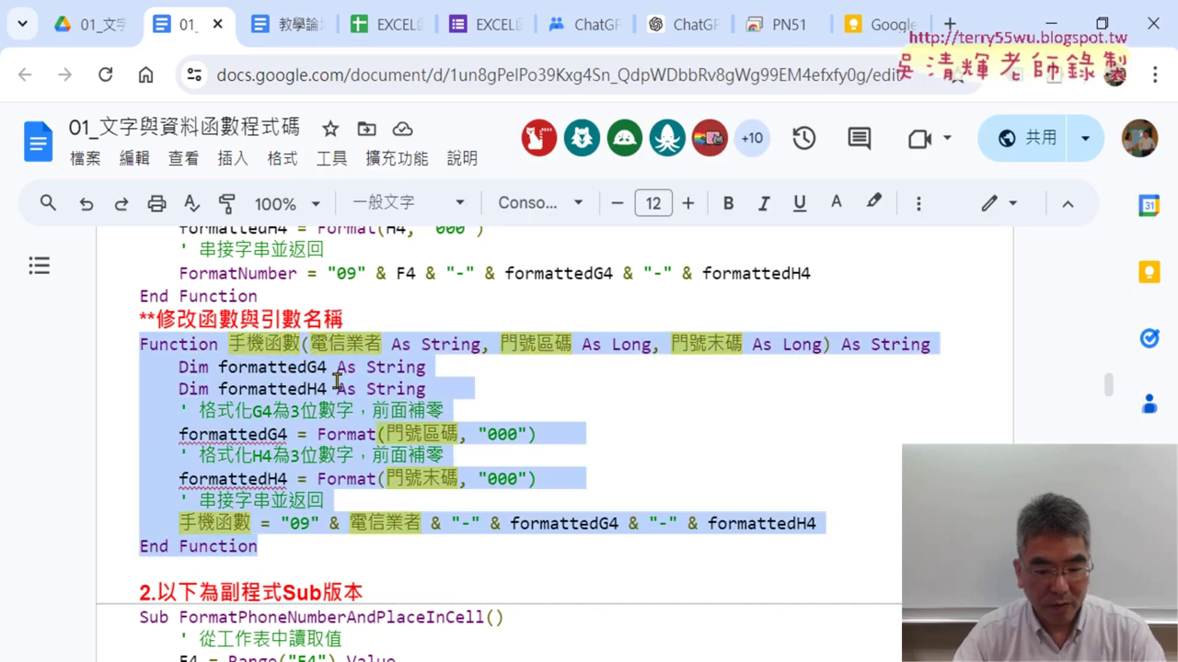
{"action": "left_click", "coordinate": [1051, 23]}
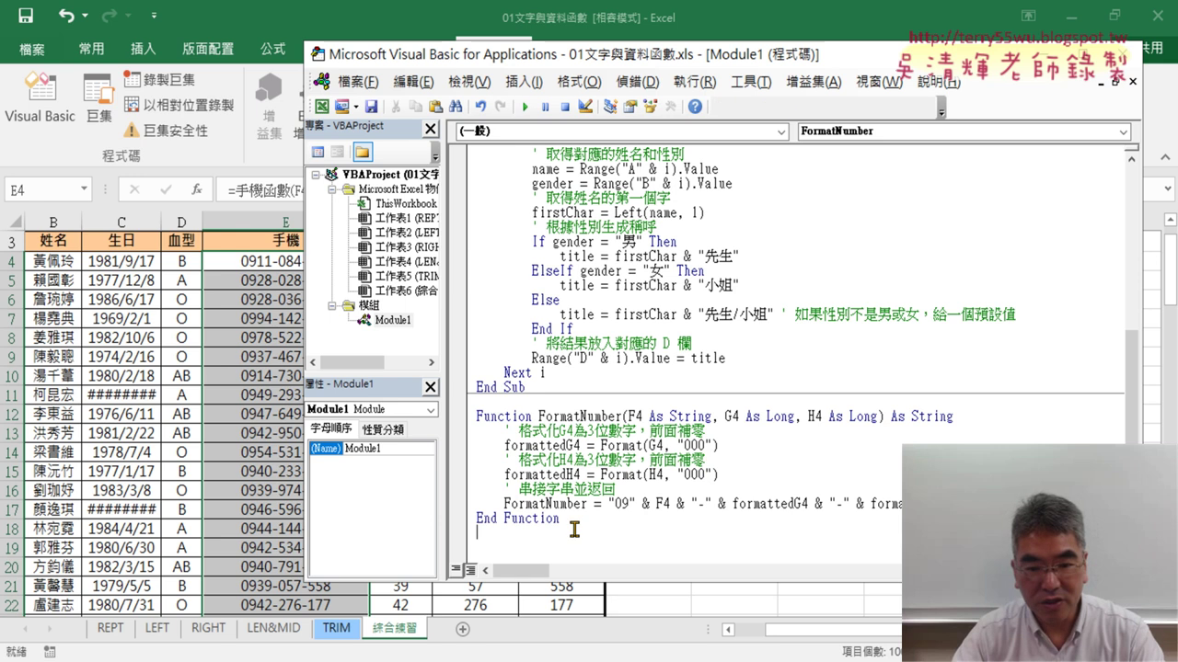
Step: Replace FormatNumber with the pasted 手機函數 code and delete its two Dim lines
{"action": "left_click_drag", "start_coordinate": [571, 519], "coordinate": [460, 418]}
{"action": "key", "text": "ctrl+v"}
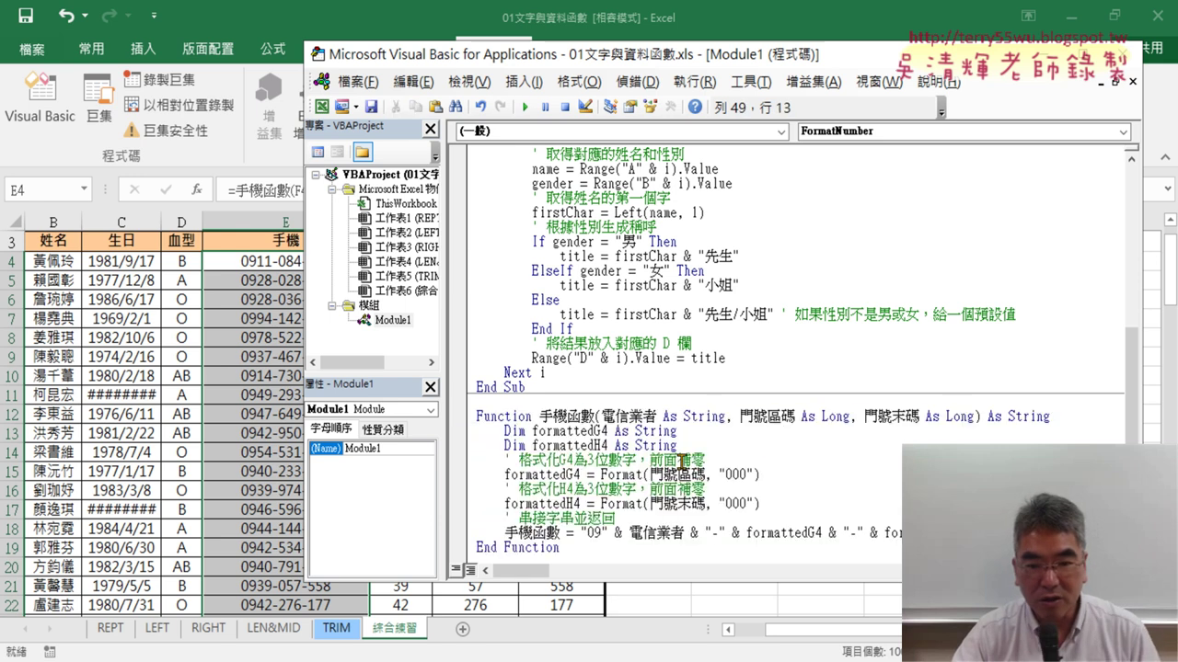
{"action": "left_click_drag", "start_coordinate": [679, 445], "coordinate": [464, 430]}
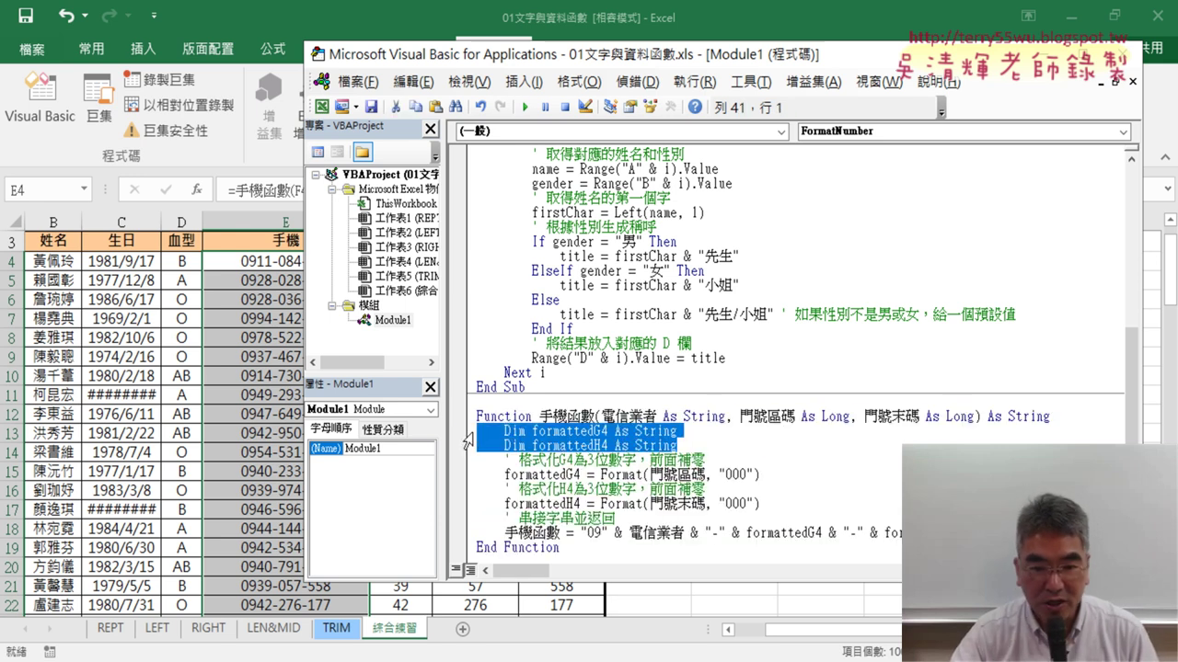
{"action": "key", "text": "Delete"}
{"action": "key", "text": "Delete"}
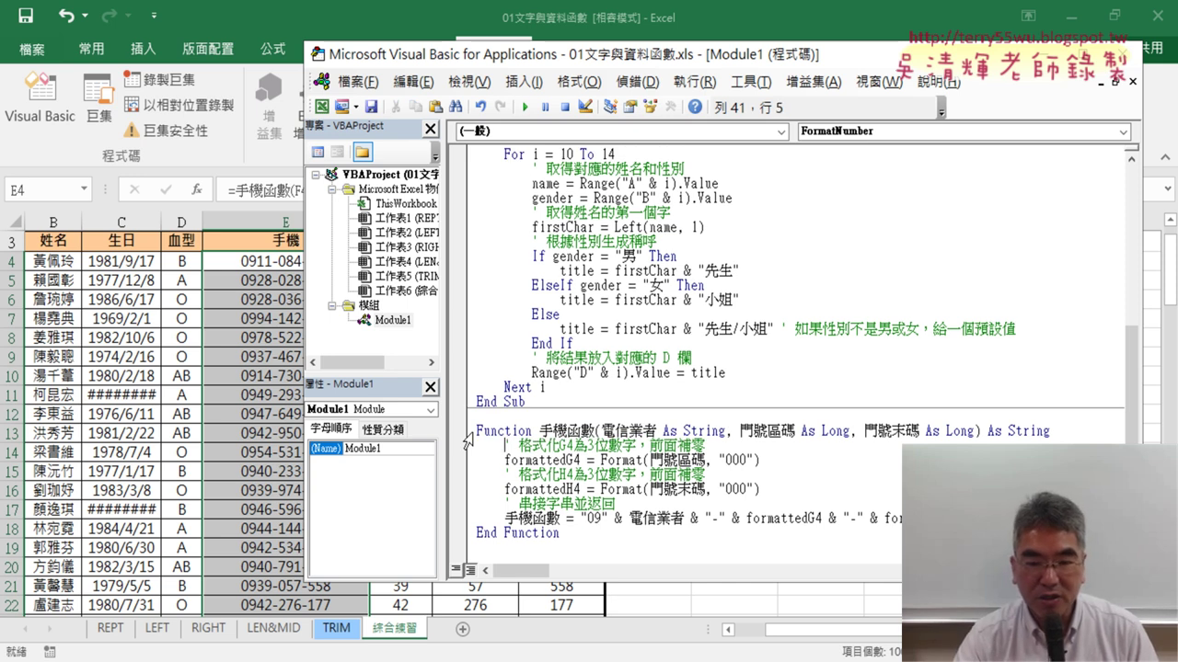
Step: Delete the G4 formatting comment line, then undo to keep the comment
{"action": "key", "text": "shift+Right"}
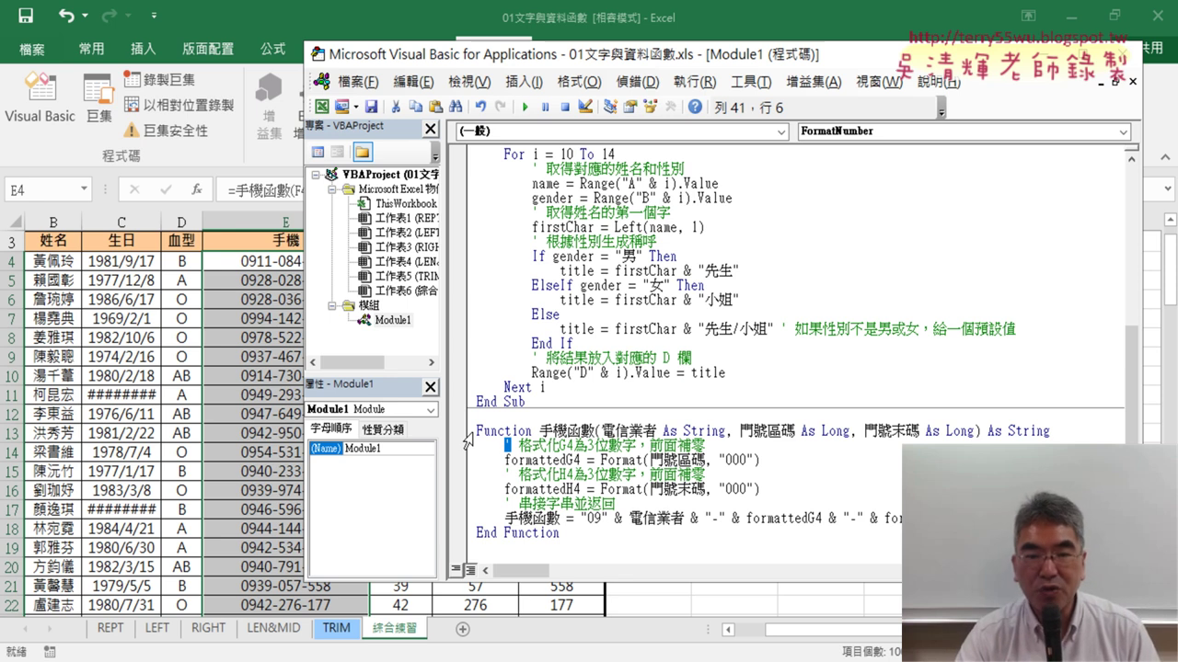
{"action": "key", "text": "Right"}
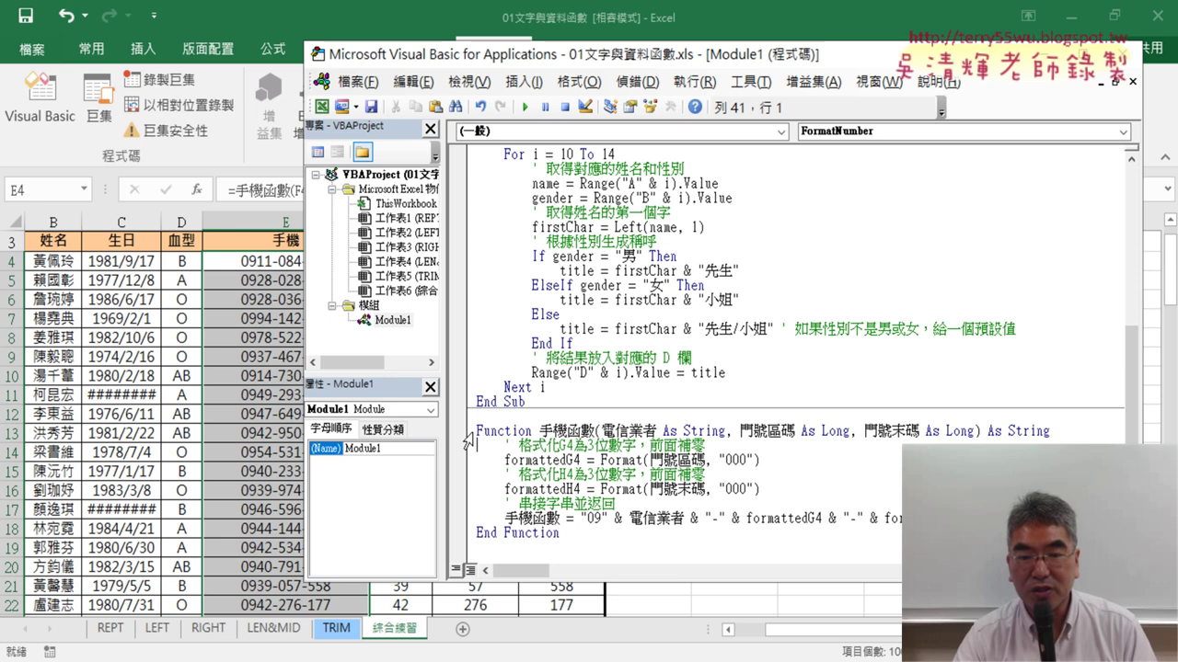
{"action": "left_click", "coordinate": [468, 443]}
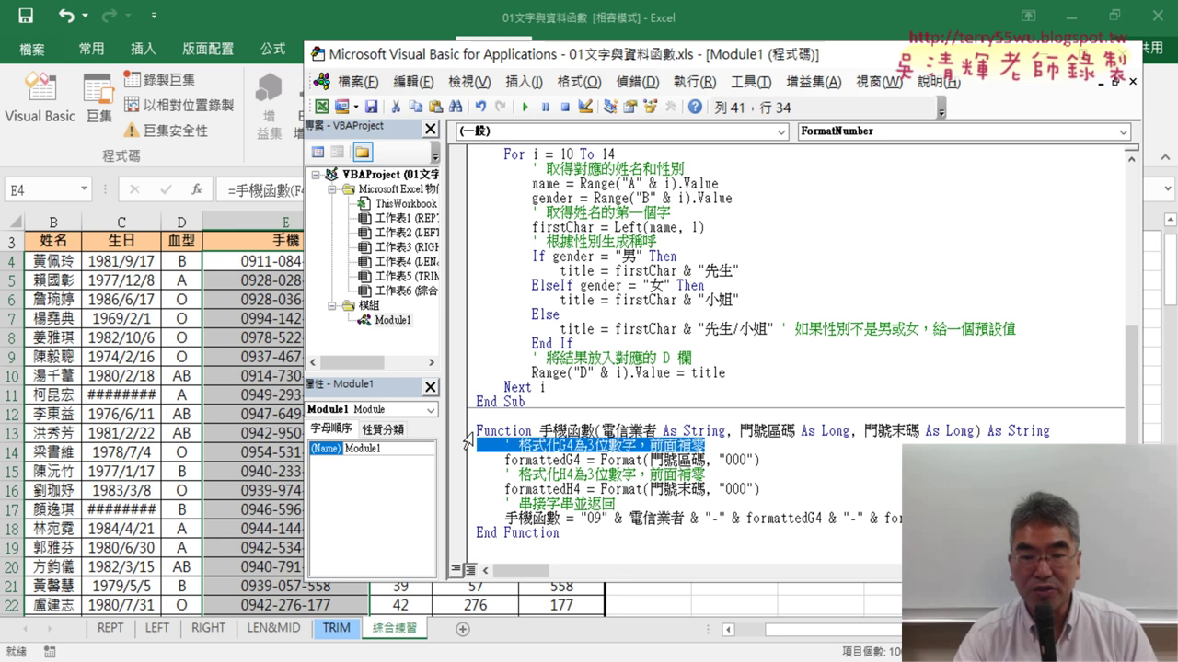
{"action": "key", "text": "Delete"}
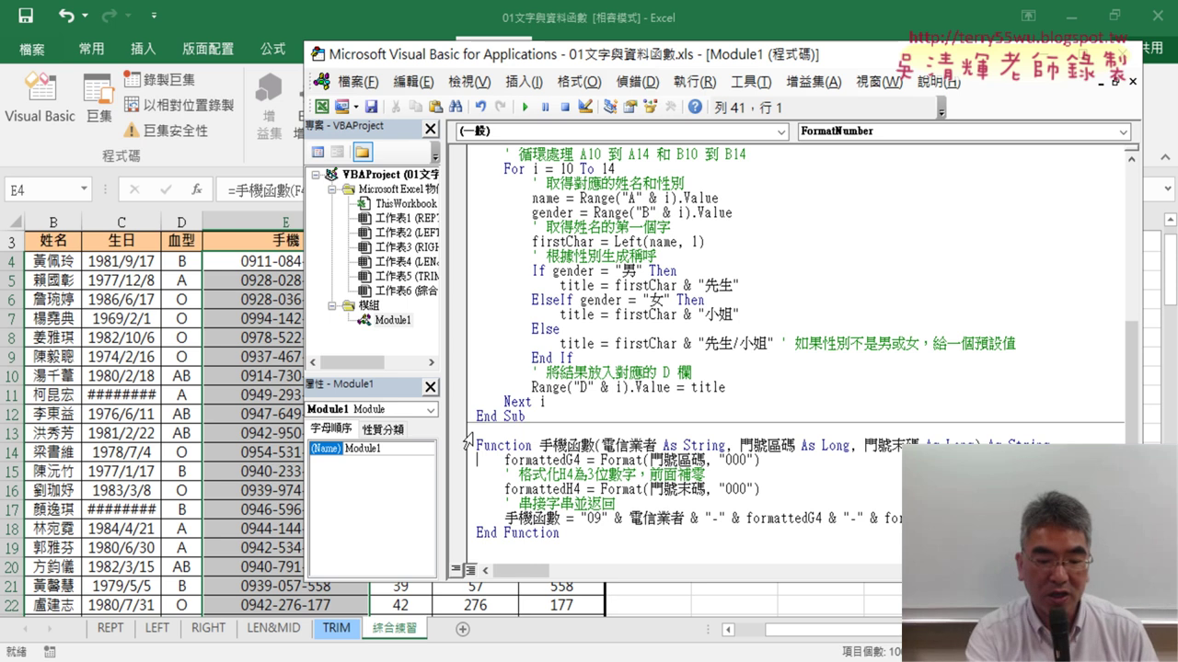
{"action": "key", "text": "ctrl+z"}
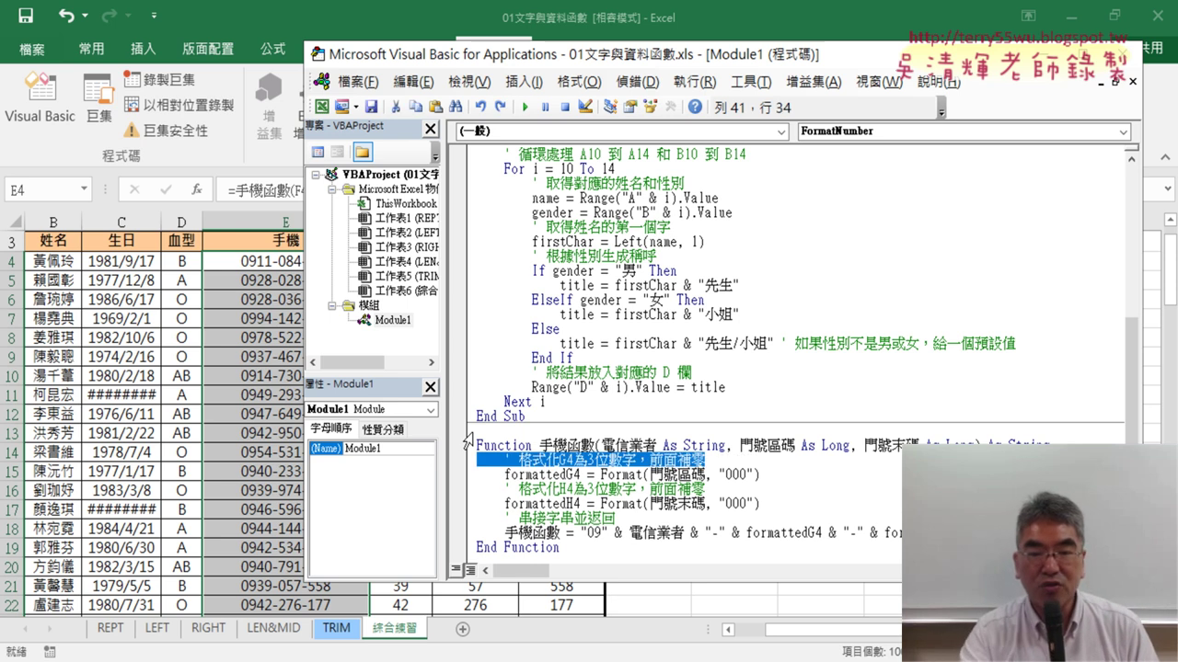
{"action": "left_click", "coordinate": [609, 460]}
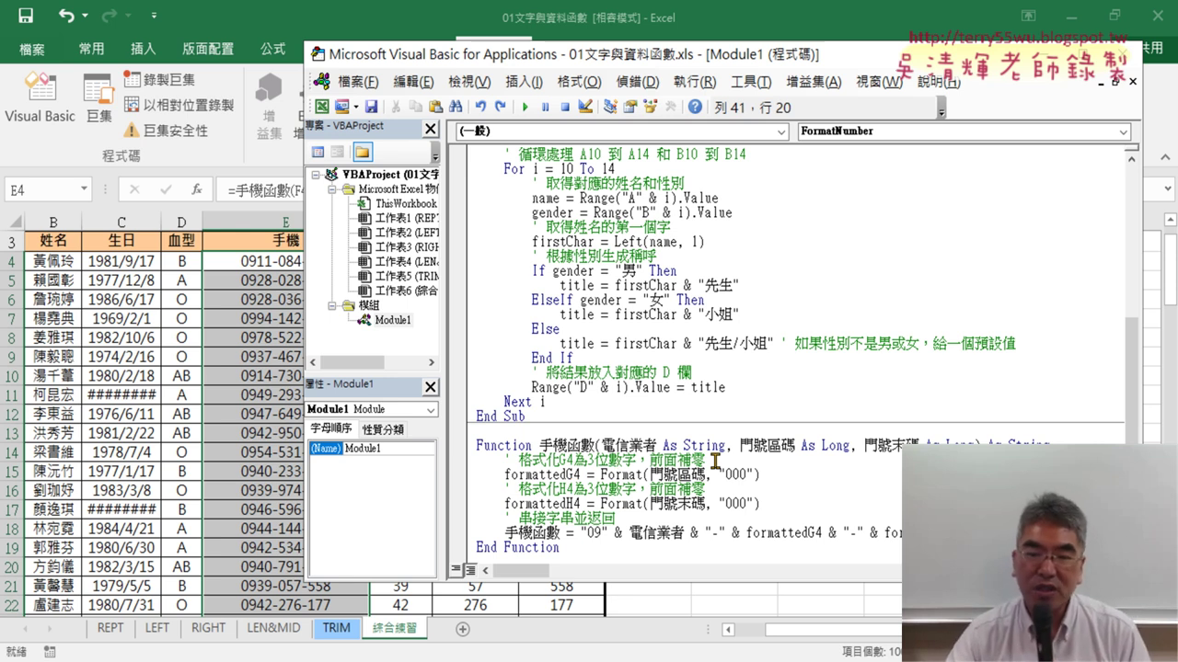
Step: Inspect the Format calls building formattedG4 for 門號區碼 and formattedH4 for 門號末碼
{"action": "left_click", "coordinate": [679, 511]}
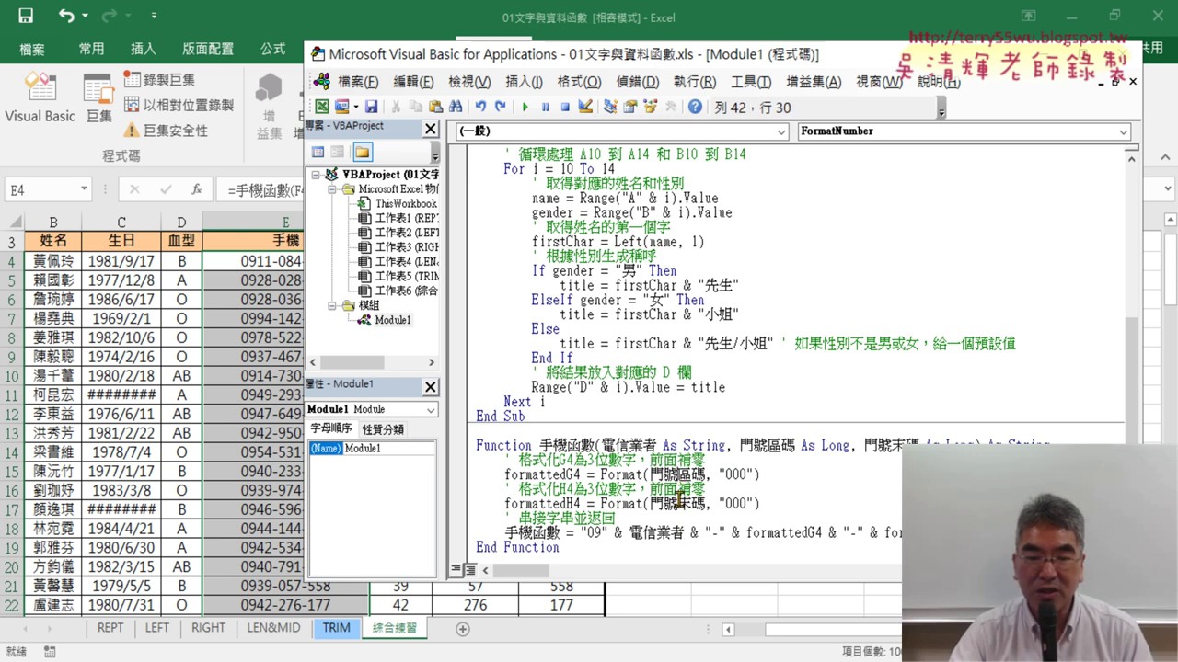
{"action": "key", "text": "Left"}
{"action": "left_click_drag", "start_coordinate": [784, 468], "coordinate": [602, 475]}
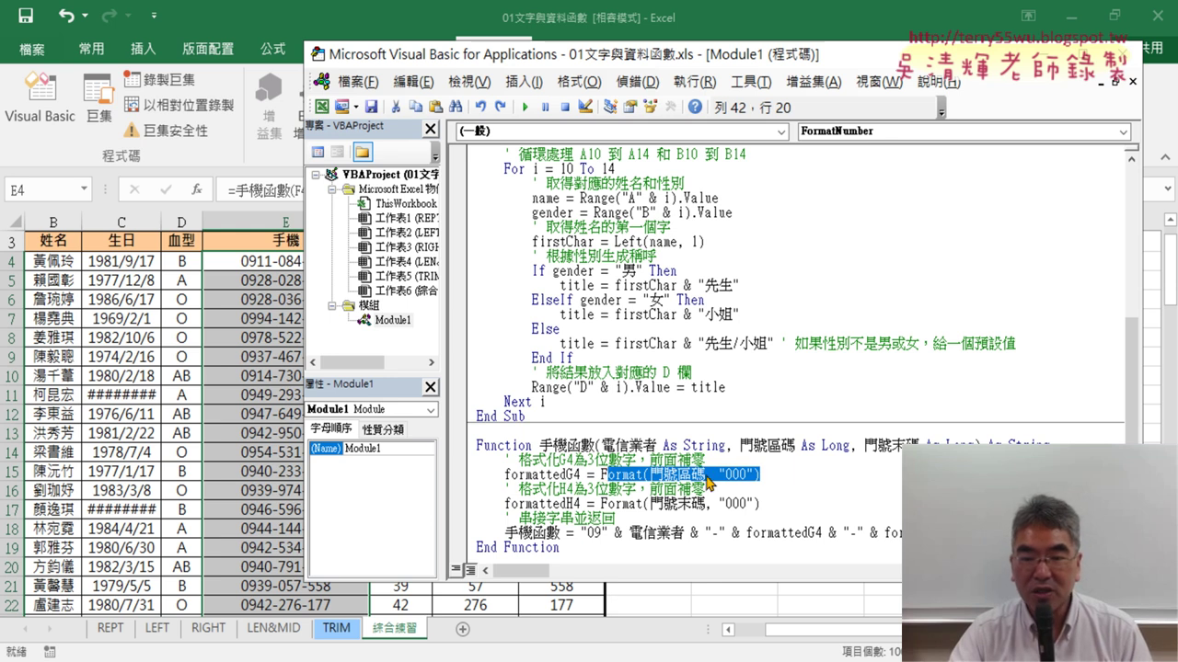
{"action": "left_click_drag", "start_coordinate": [583, 474], "coordinate": [504, 475]}
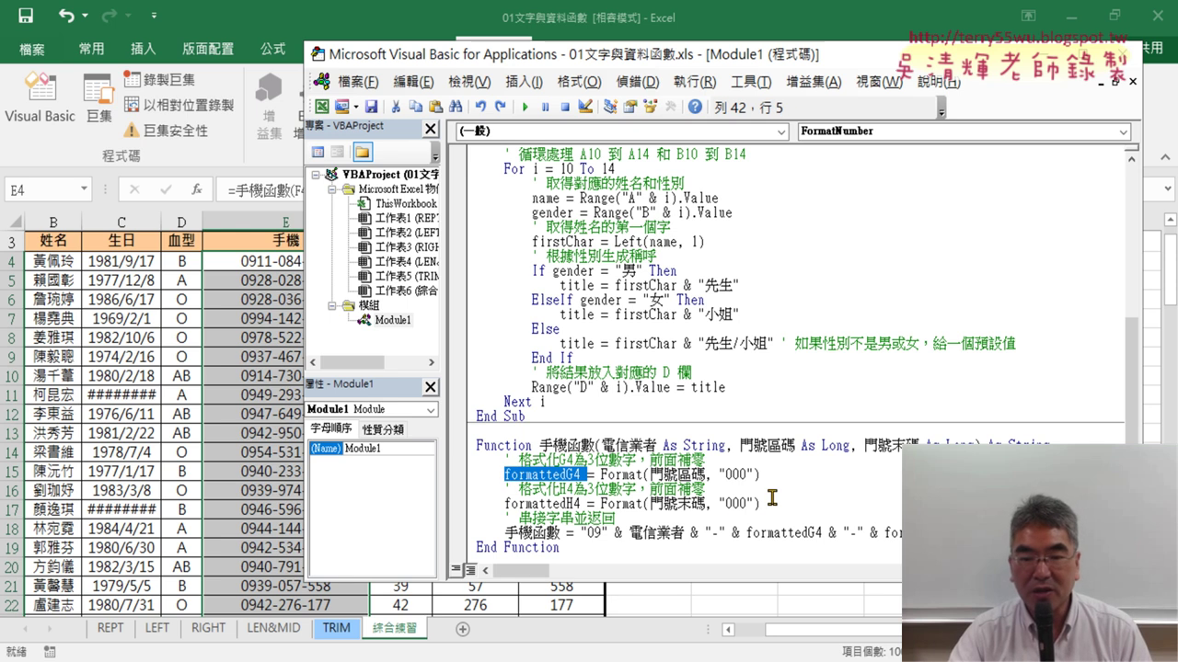
{"action": "left_click_drag", "start_coordinate": [760, 504], "coordinate": [505, 503]}
{"action": "left_click", "coordinate": [539, 473]}
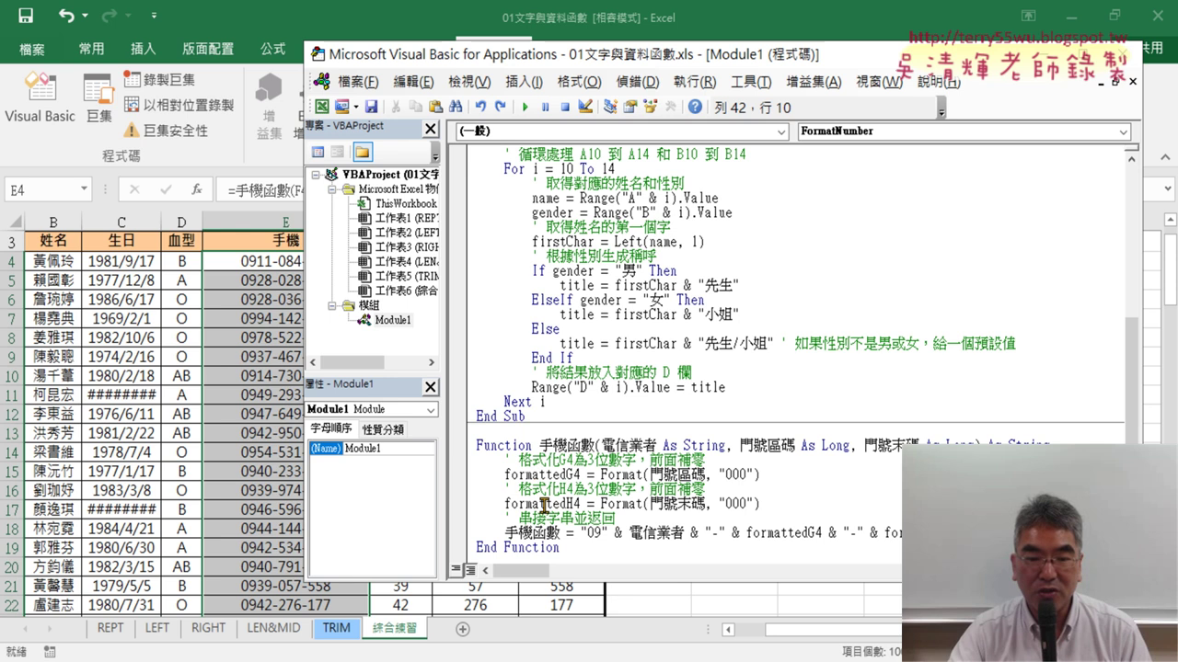
{"action": "left_click", "coordinate": [546, 504]}
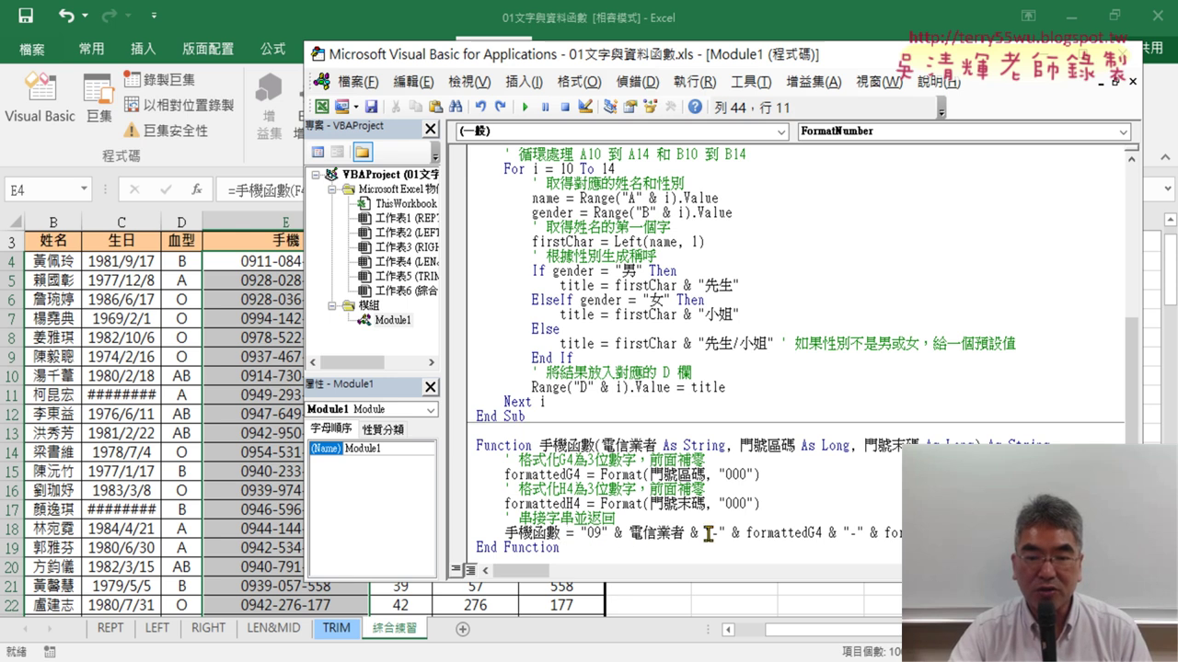
Step: Highlight 手機函數 on the return line and move the editor right to reveal the 手機 column
{"action": "left_click_drag", "start_coordinate": [900, 533], "coordinate": [585, 532]}
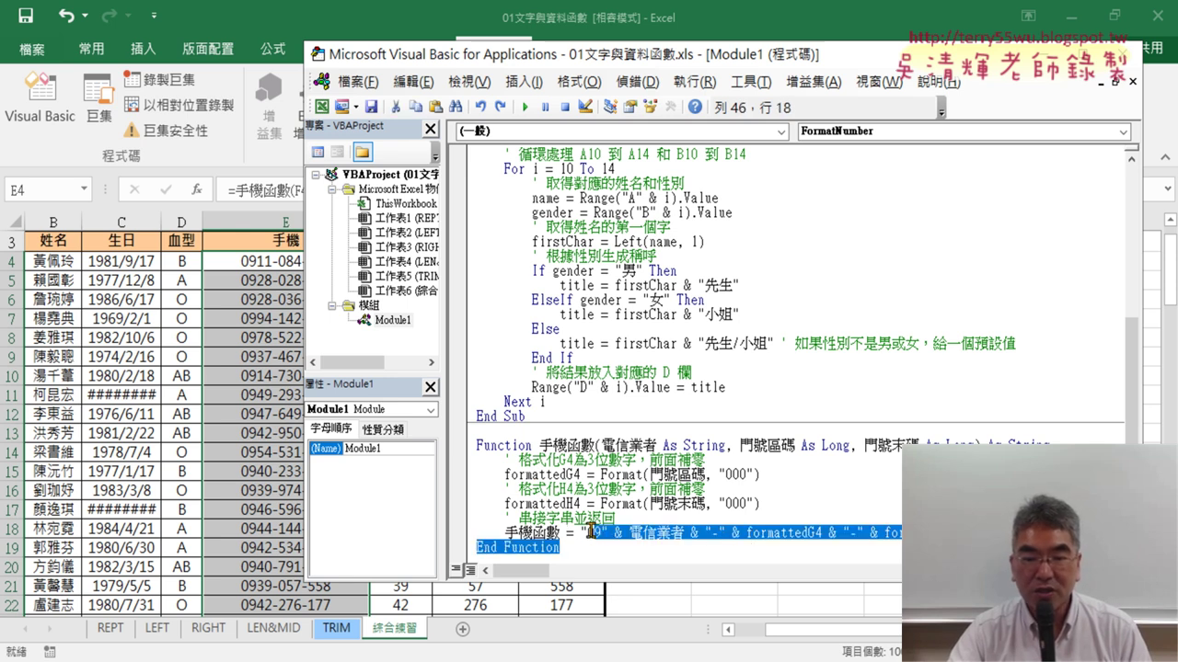
{"action": "left_click", "coordinate": [564, 532]}
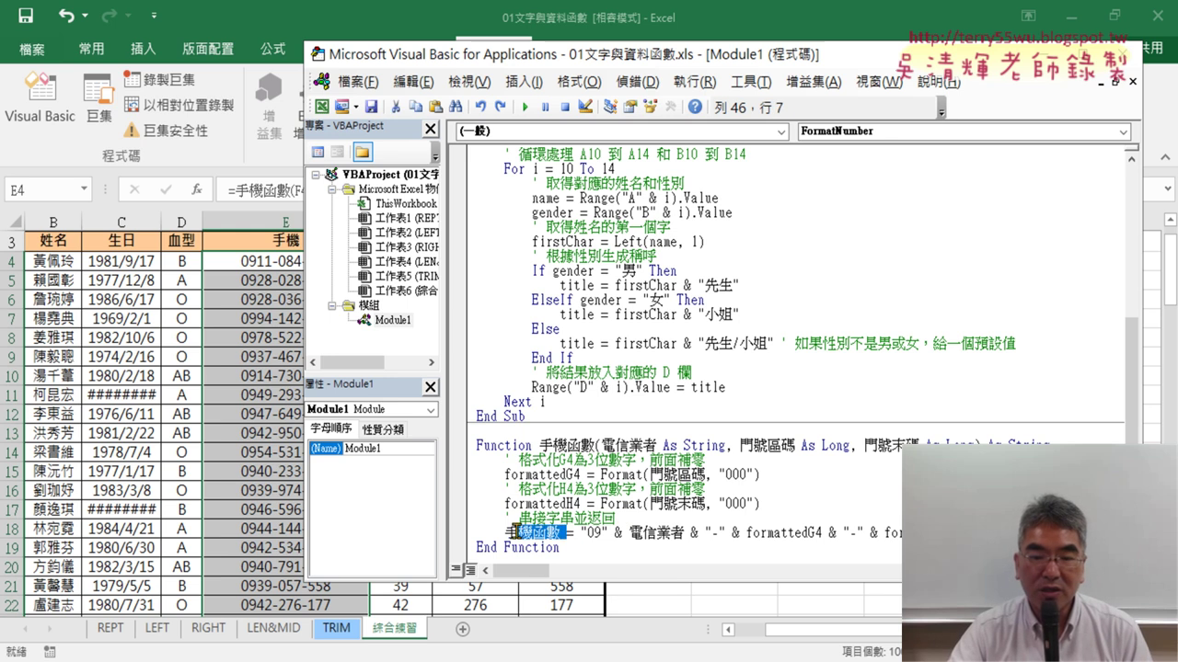
{"action": "left_click_drag", "start_coordinate": [564, 532], "coordinate": [504, 532]}
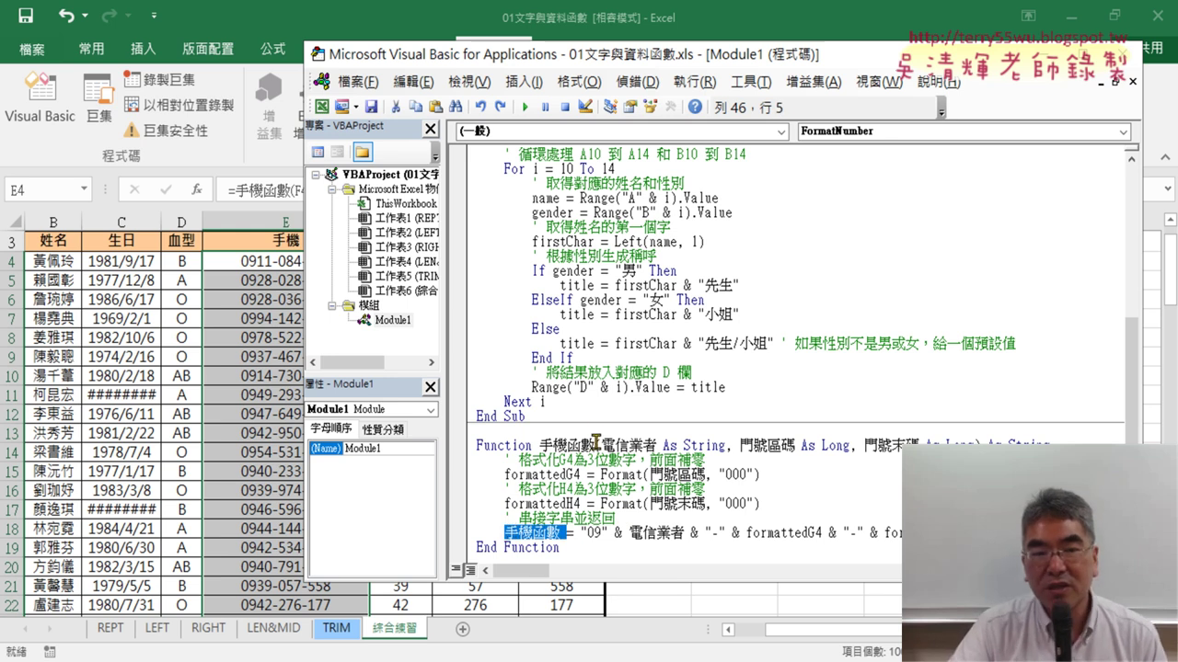
{"action": "left_click_drag", "start_coordinate": [690, 56], "coordinate": [808, 55]}
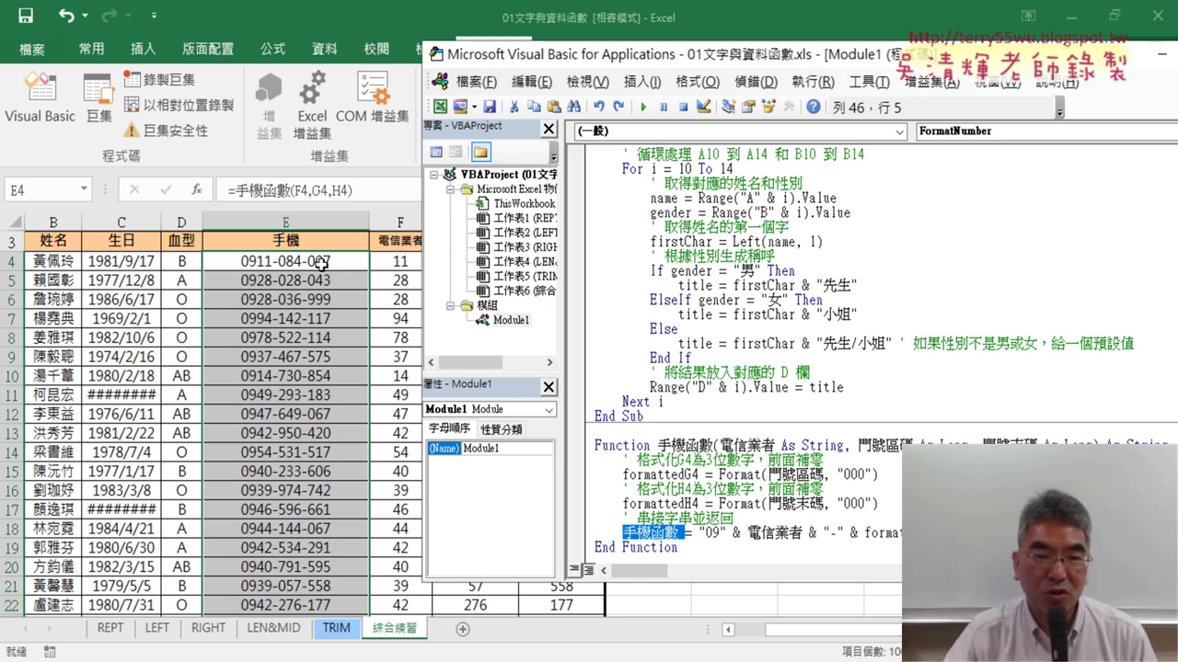
Step: Clear the old phone numbers in column E and select cell E4
{"action": "left_click", "coordinate": [315, 265]}
{"action": "key", "text": "ctrl+z"}
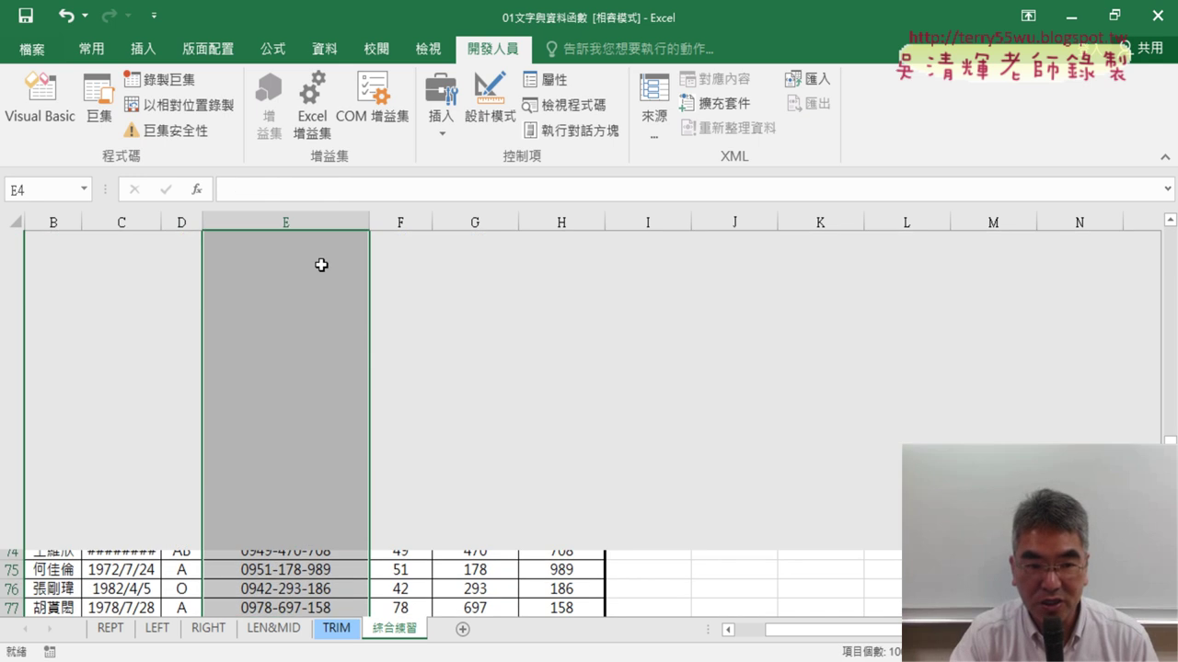
{"action": "left_click", "coordinate": [329, 337]}
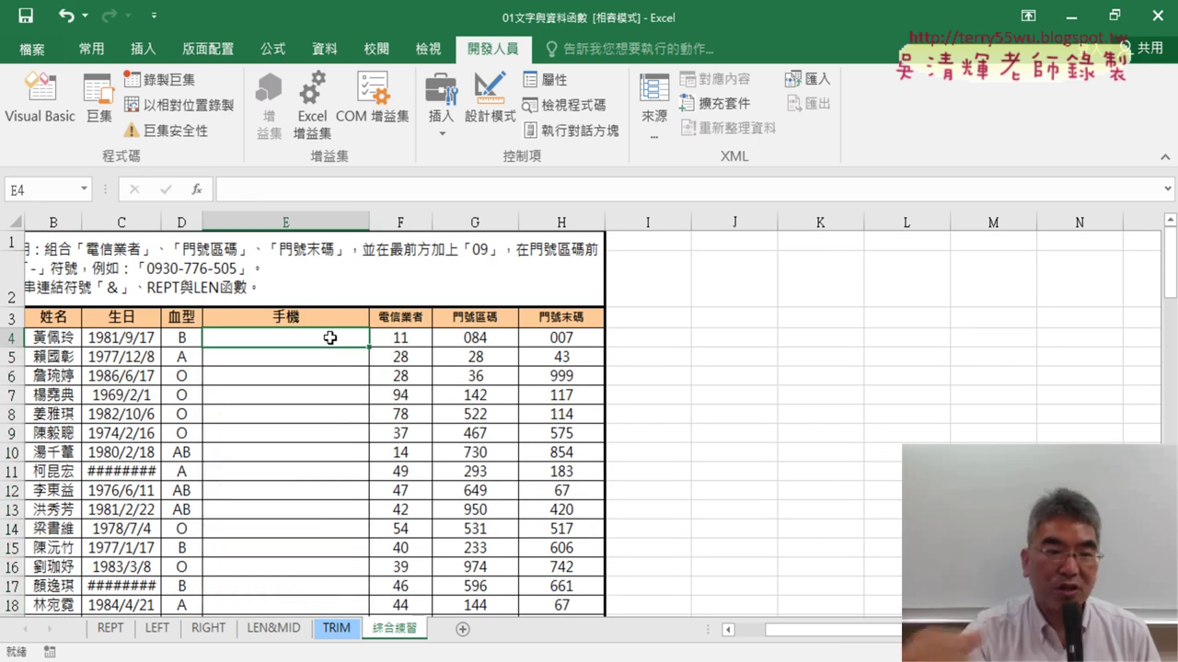
Step: Enter =手機函數(F4,G4,H4) in E4 through the function arguments dialog
{"action": "left_click", "coordinate": [196, 189]}
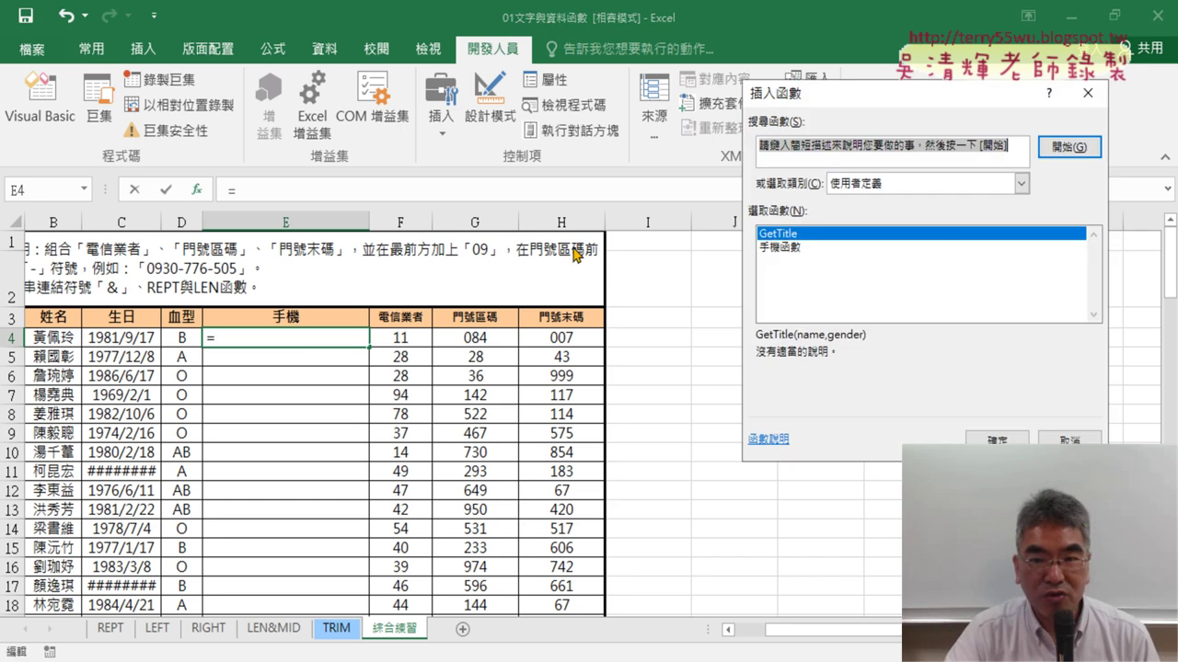
{"action": "left_click", "coordinate": [782, 247]}
{"action": "left_click", "coordinate": [997, 438]}
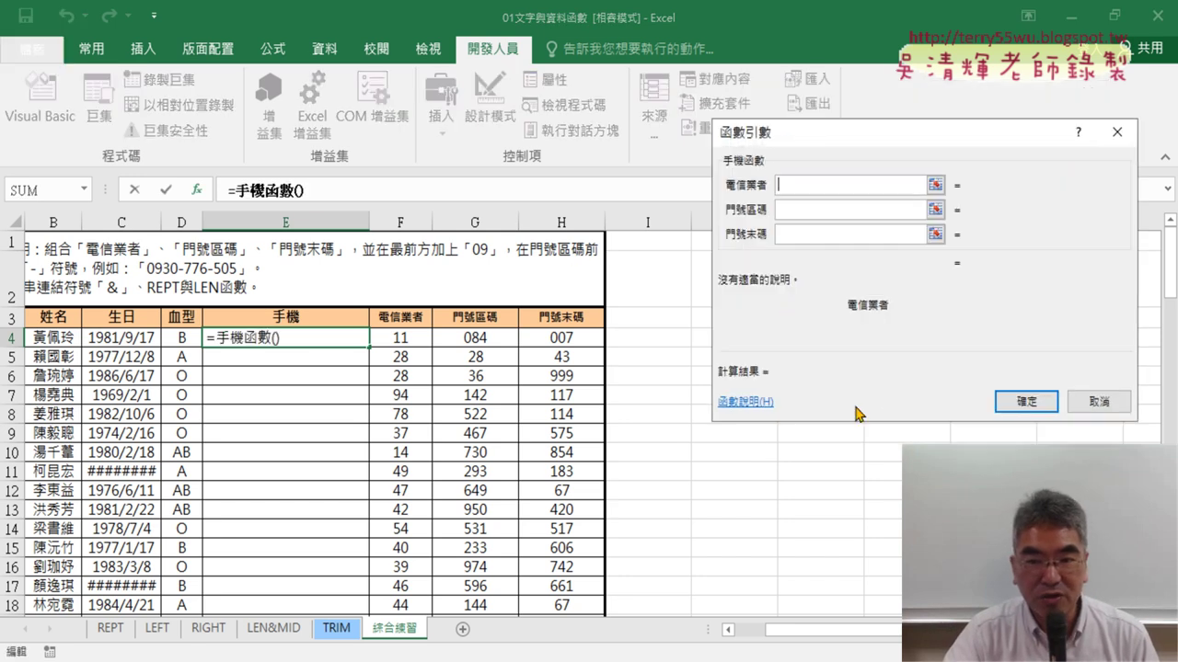
{"action": "left_click", "coordinate": [402, 337]}
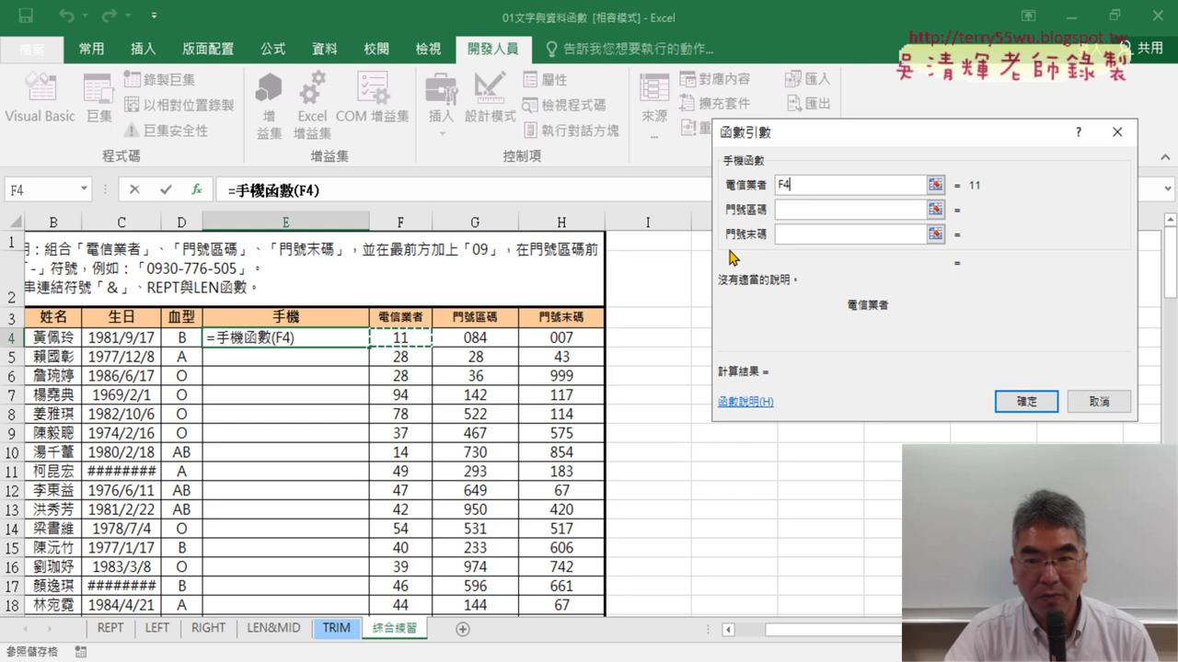
{"action": "key", "text": "Tab"}
{"action": "left_click", "coordinate": [495, 340]}
{"action": "key", "text": "Tab"}
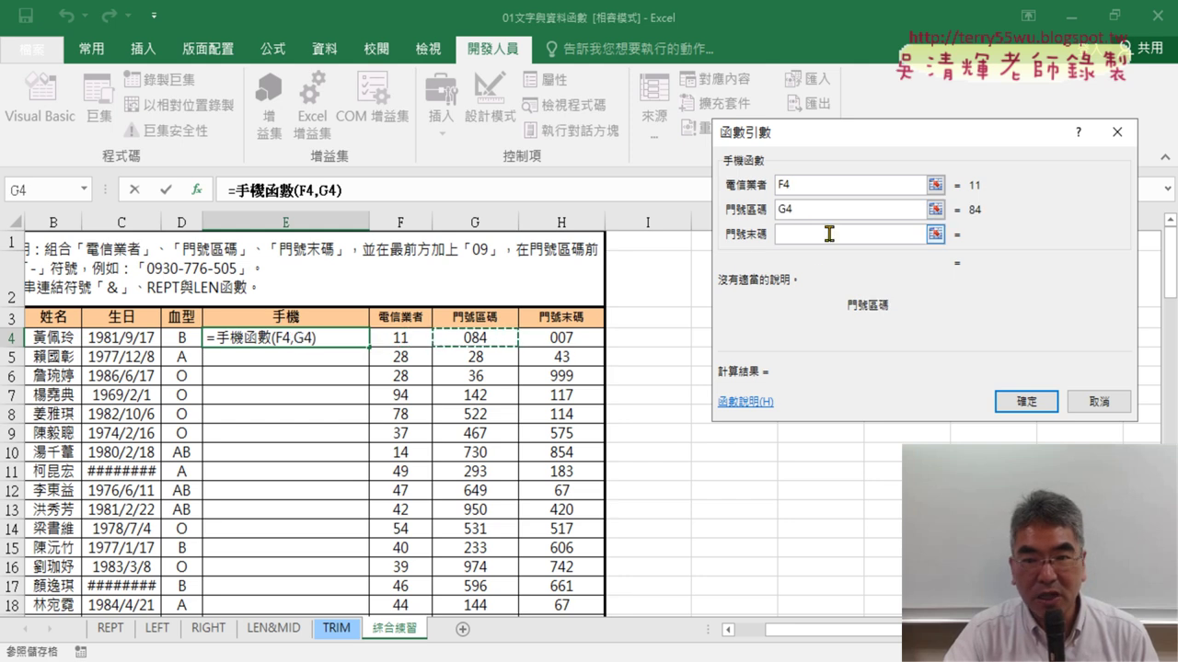
{"action": "left_click", "coordinate": [570, 333]}
{"action": "left_click", "coordinate": [1028, 403]}
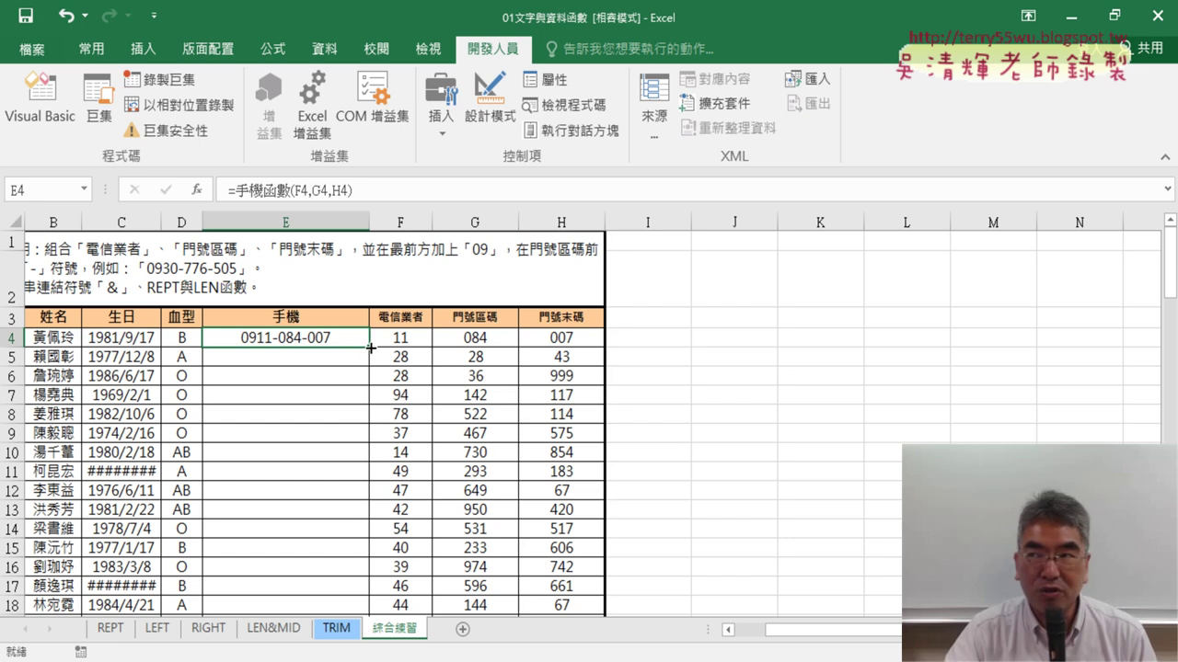
Step: Fill E4's =手機函數 formula down column E, then reopen the Visual Basic editor
{"action": "left_click_drag", "start_coordinate": [371, 347], "coordinate": [368, 490]}
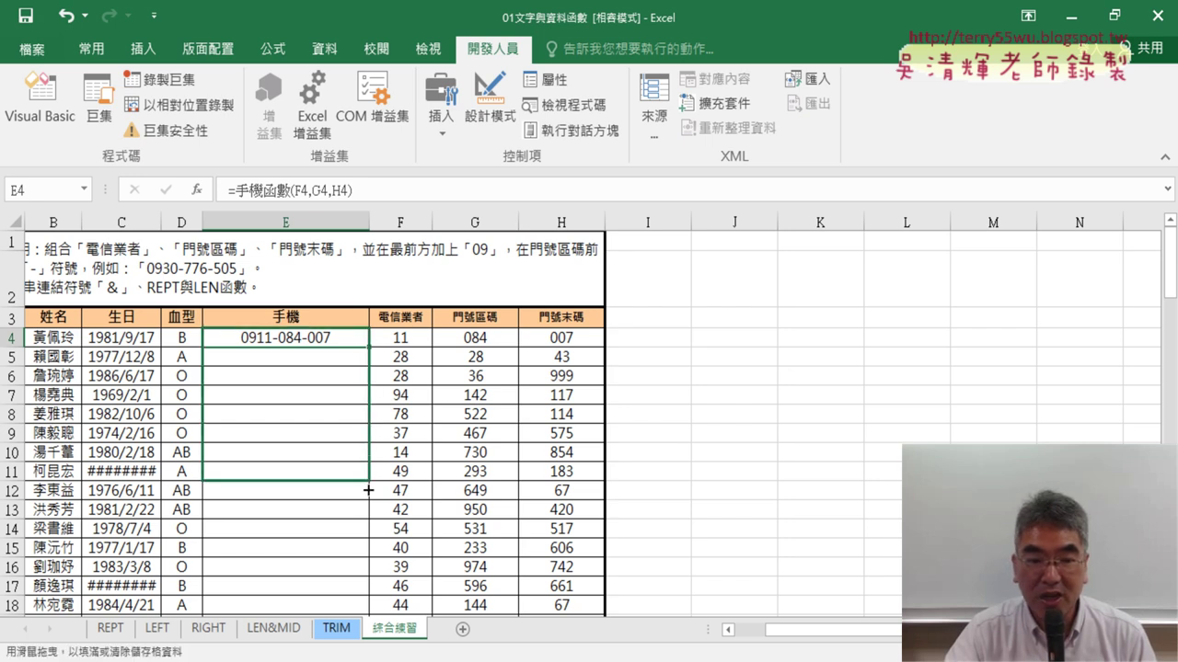
{"action": "left_click_drag", "start_coordinate": [368, 490], "coordinate": [369, 347]}
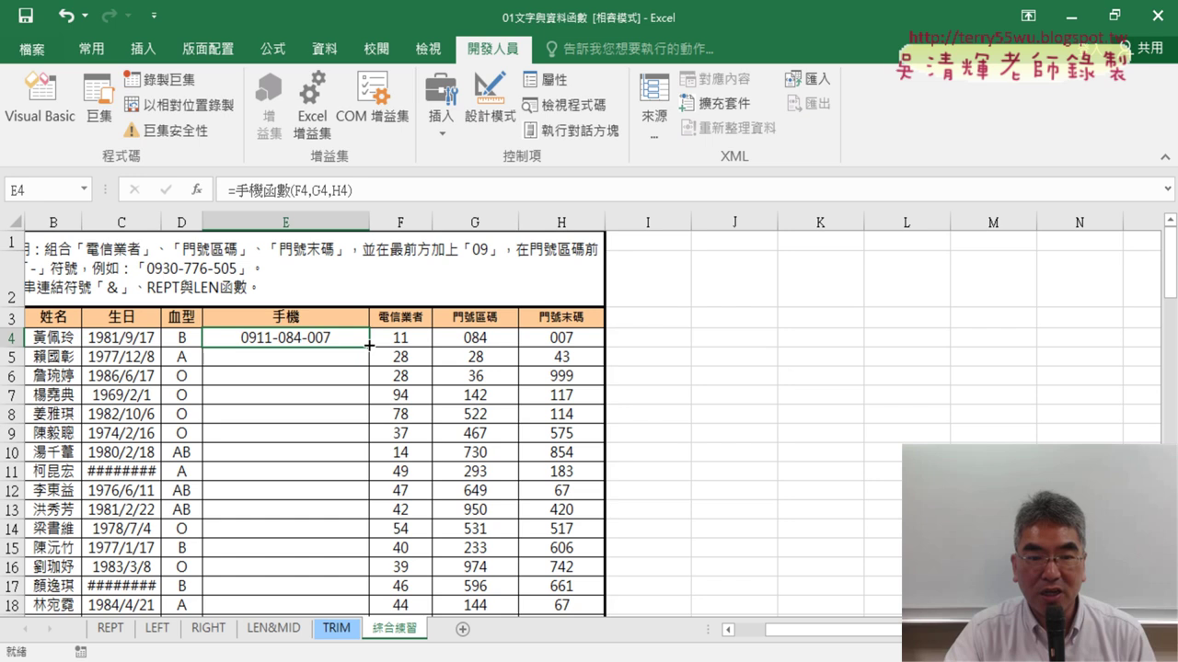
{"action": "double_click", "coordinate": [369, 346]}
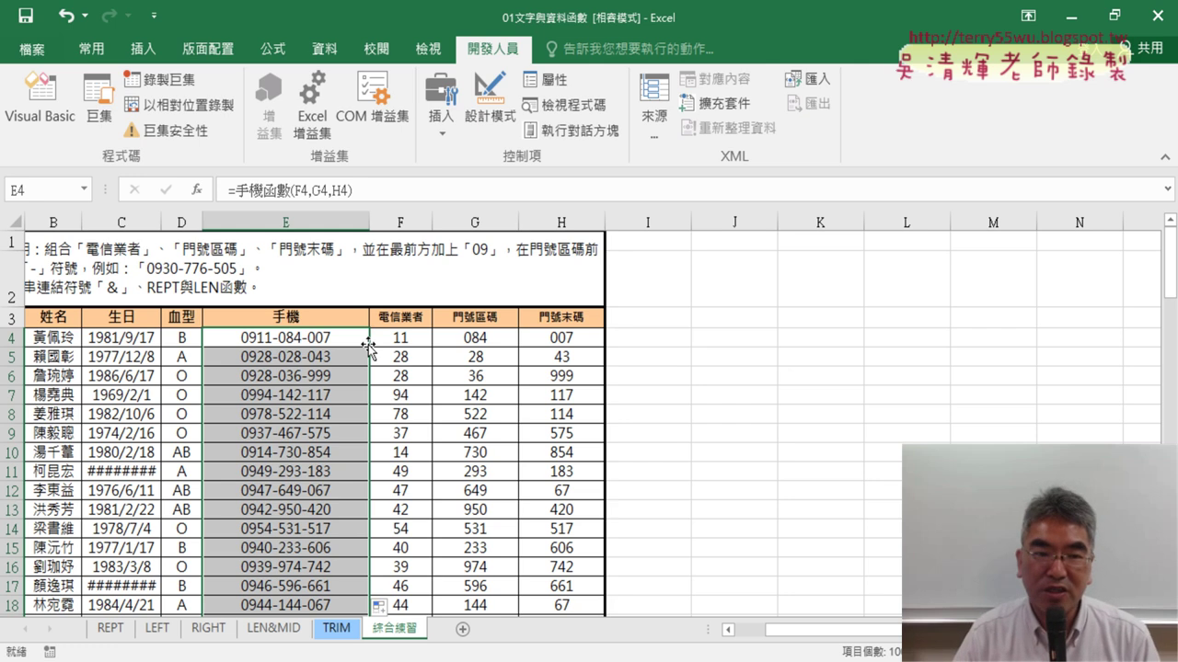
{"action": "left_click", "coordinate": [39, 101]}
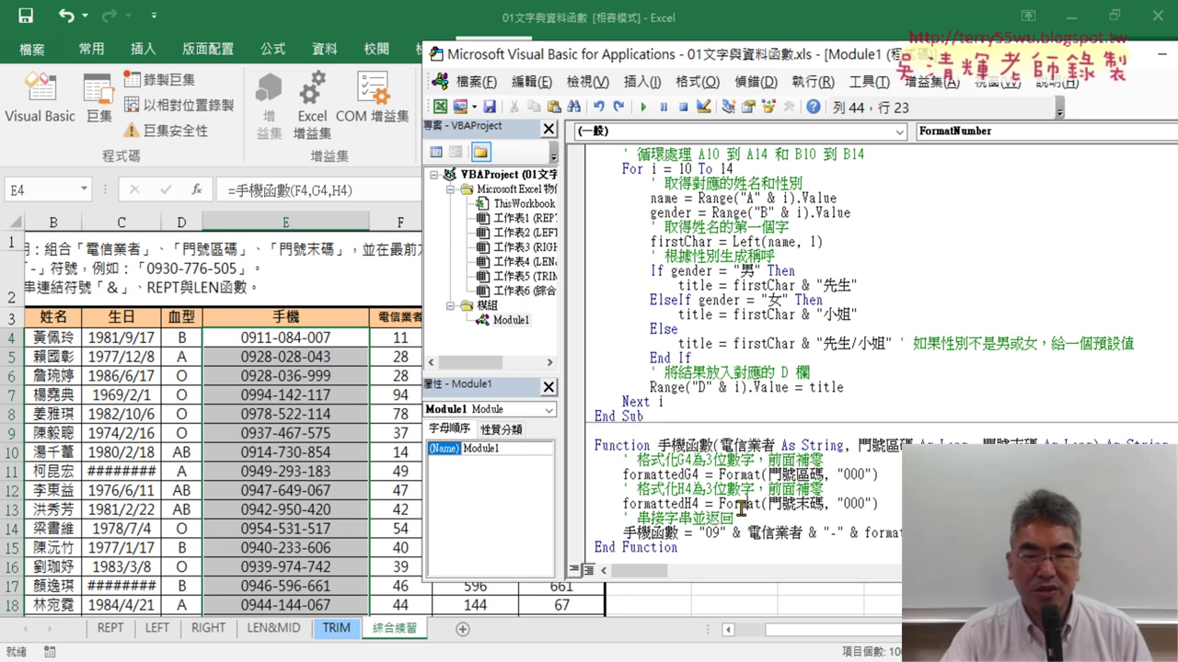
{"action": "left_click_drag", "start_coordinate": [657, 445], "coordinate": [710, 445]}
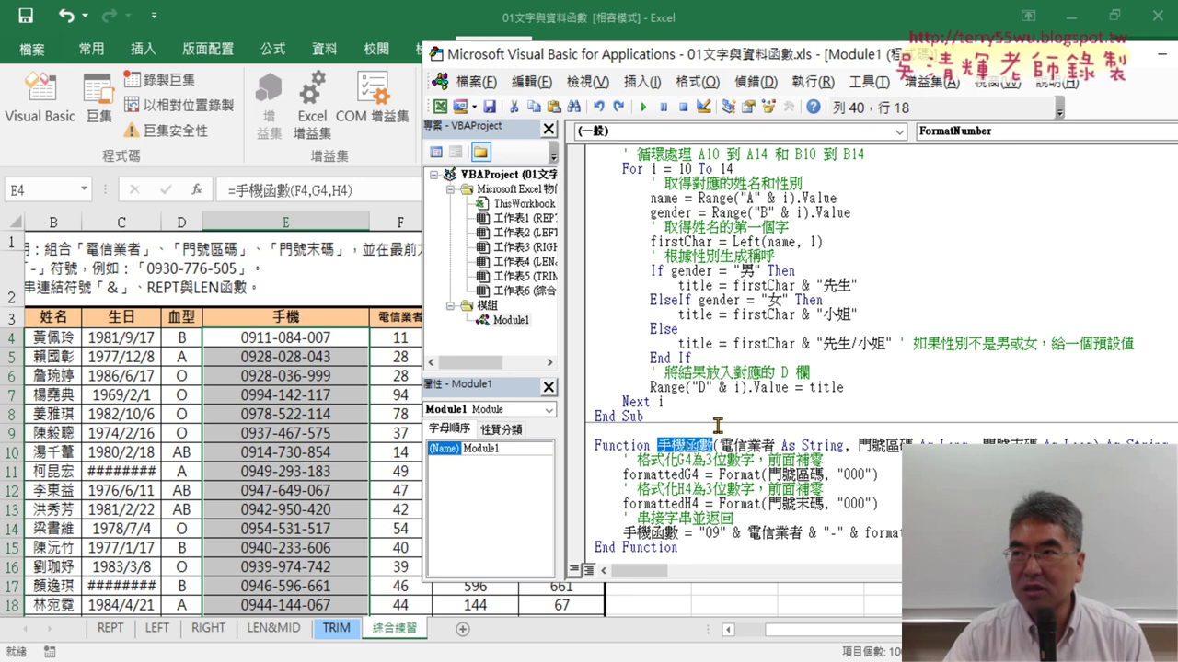
{"action": "scroll", "coordinate": [717, 425], "scroll_direction": "down", "scroll_amount": 1}
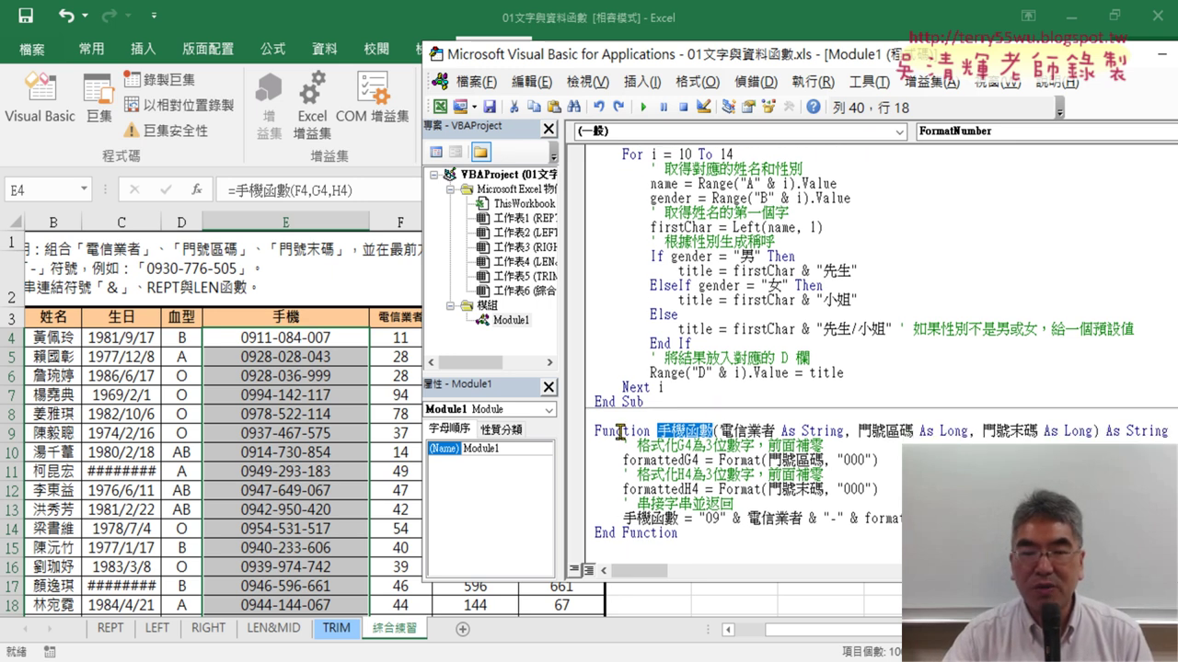
{"action": "left_click_drag", "start_coordinate": [594, 431], "coordinate": [650, 431]}
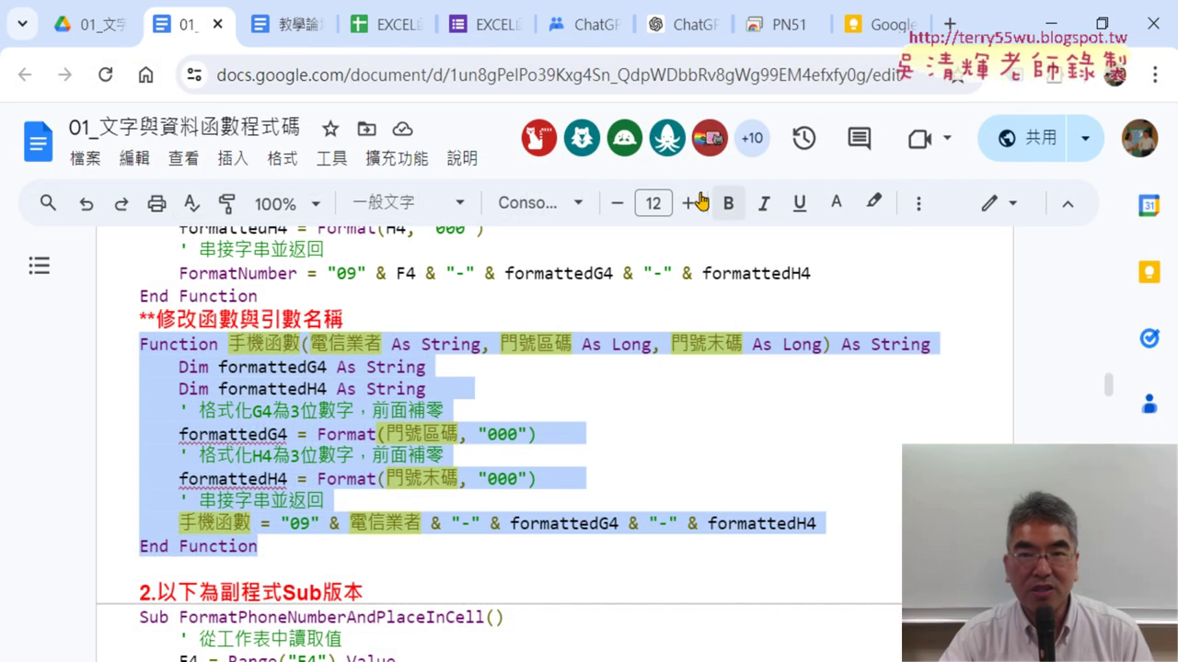
Step: Switch to the ChatGPT conversation containing the request 請幫我改寫為VBA自訂函數
{"action": "left_click", "coordinate": [679, 22]}
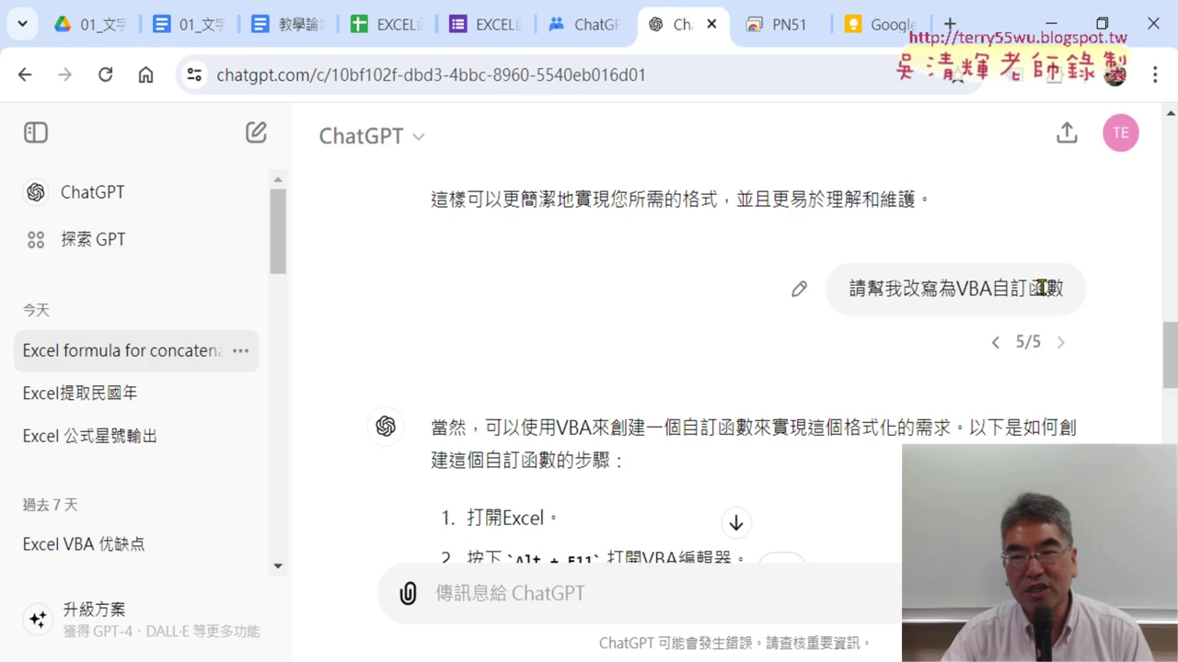
Step: Shorten the prompt to 請幫我改寫為VBA, resend it, and reopen it for editing
{"action": "left_click", "coordinate": [801, 291]}
{"action": "left_click_drag", "start_coordinate": [605, 300], "coordinate": [534, 300]}
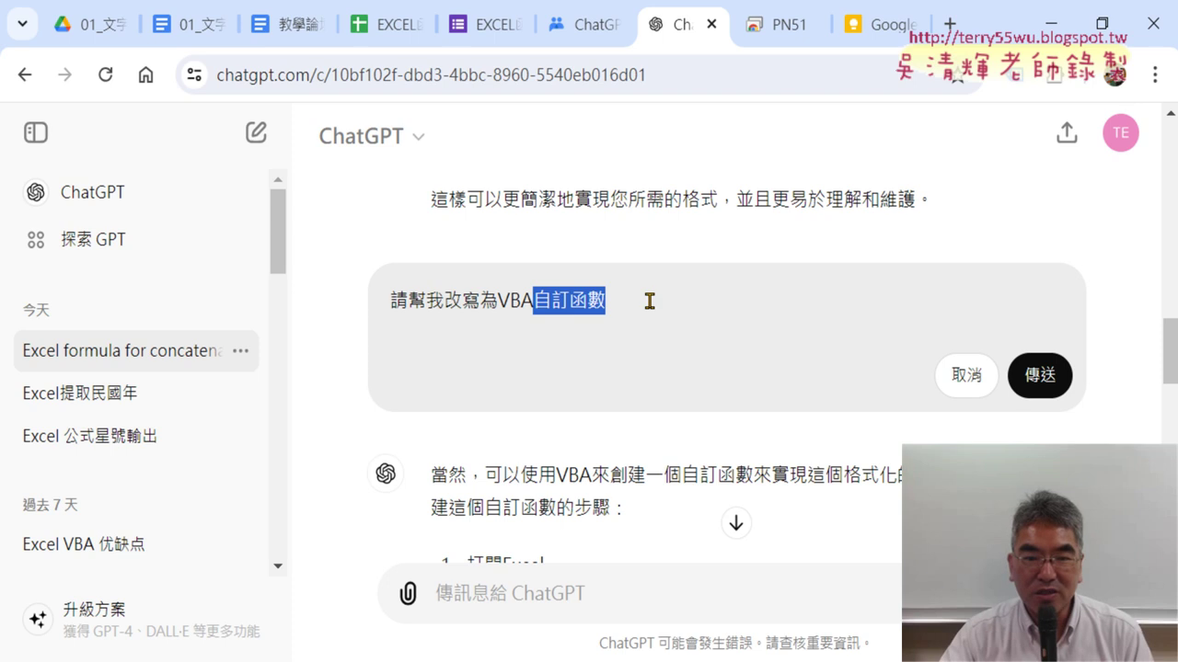
{"action": "key", "text": "BackSpace"}
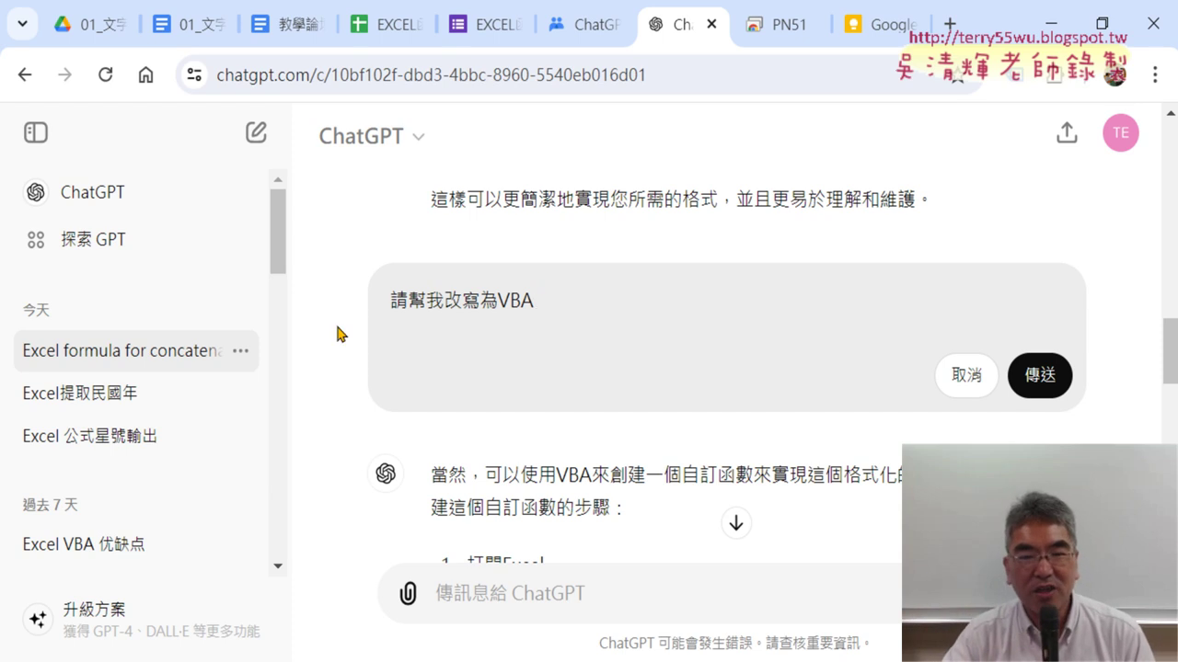
{"action": "left_click", "coordinate": [1039, 374]}
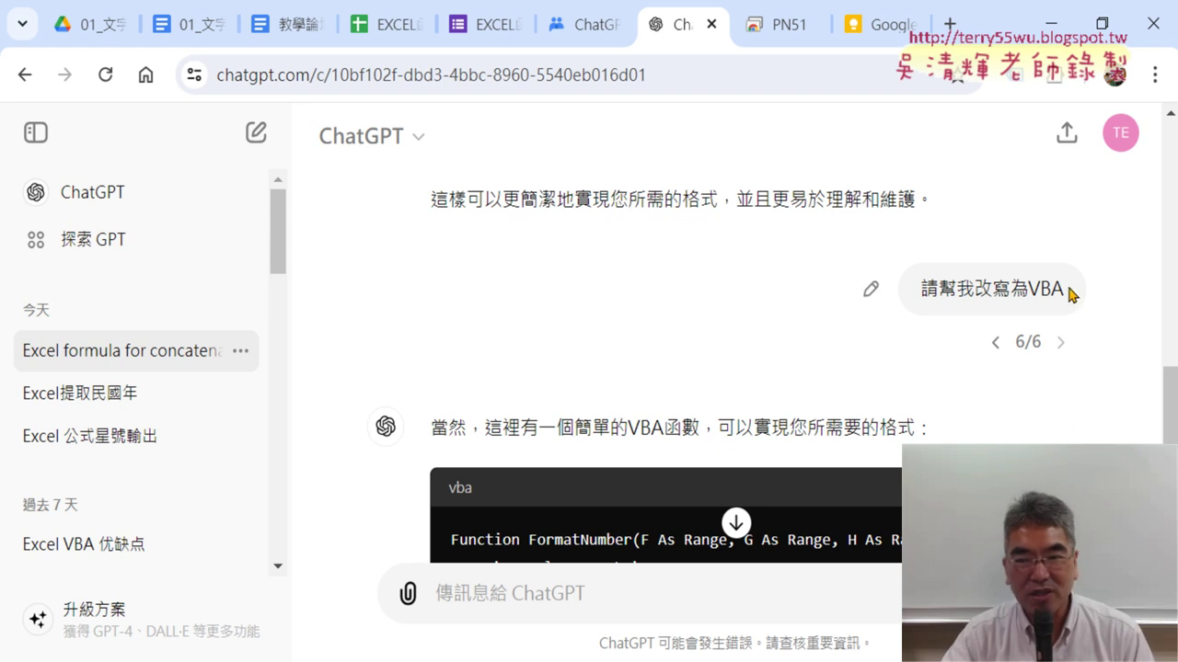
{"action": "mouse_move", "coordinate": [878, 313]}
{"action": "left_click", "coordinate": [870, 288]}
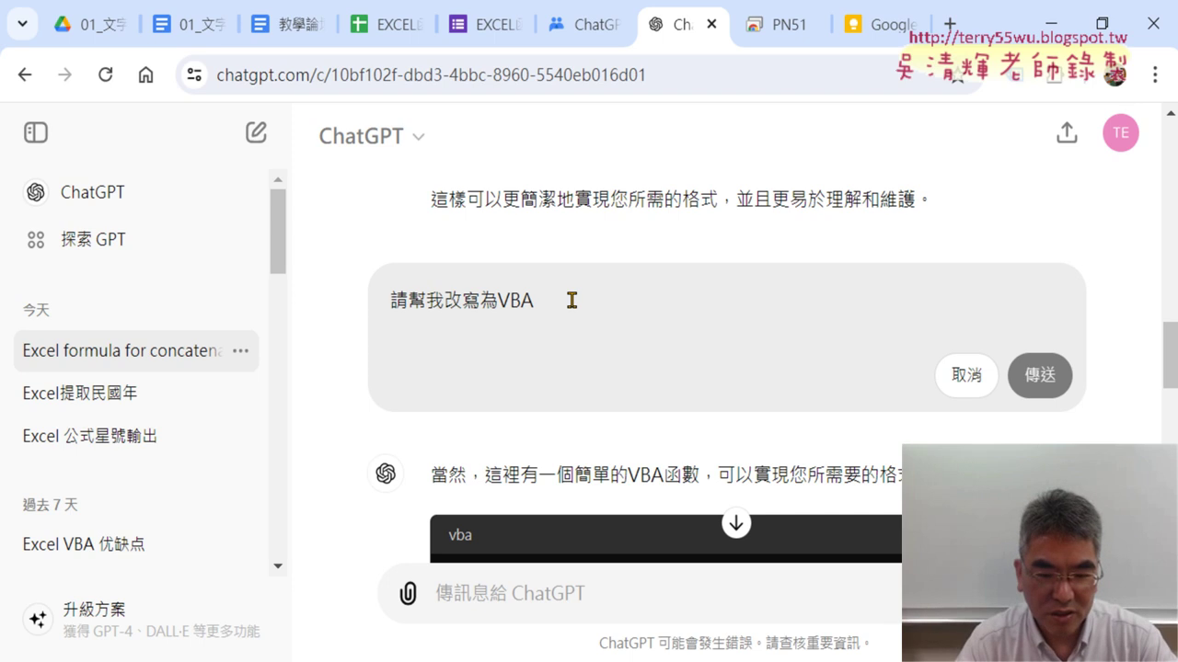
Step: Change the prompt to 請幫我改寫為VBA的副程式 and resend it
{"action": "type", "text": "的S"}
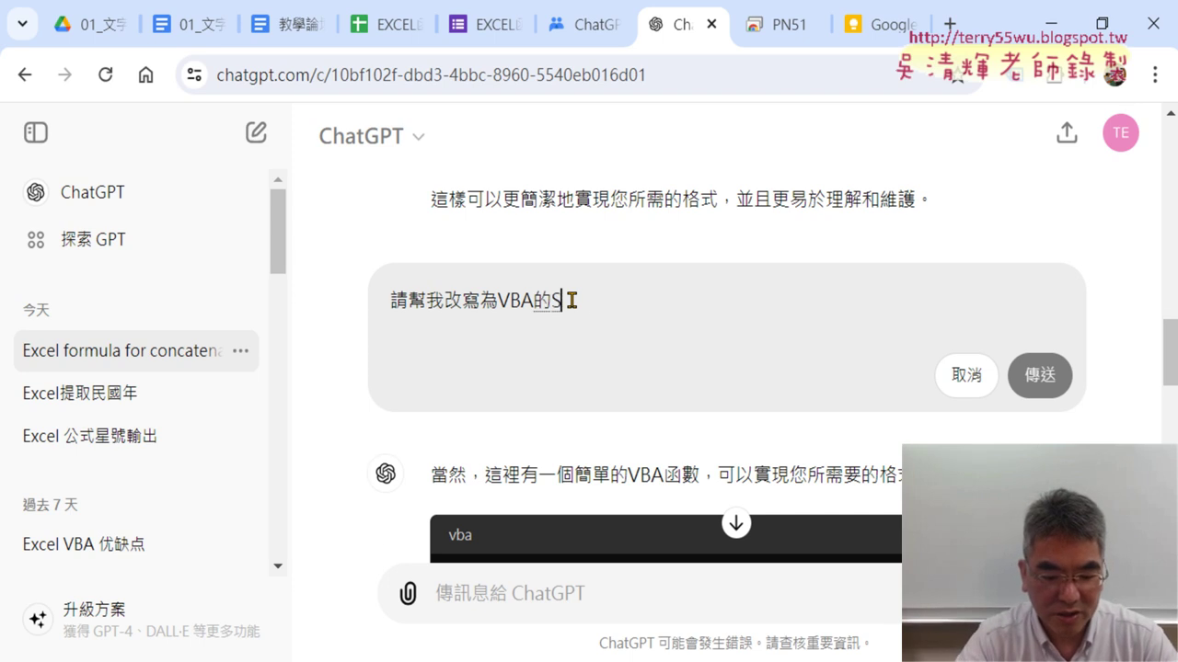
{"action": "type", "text": "UB程式"}
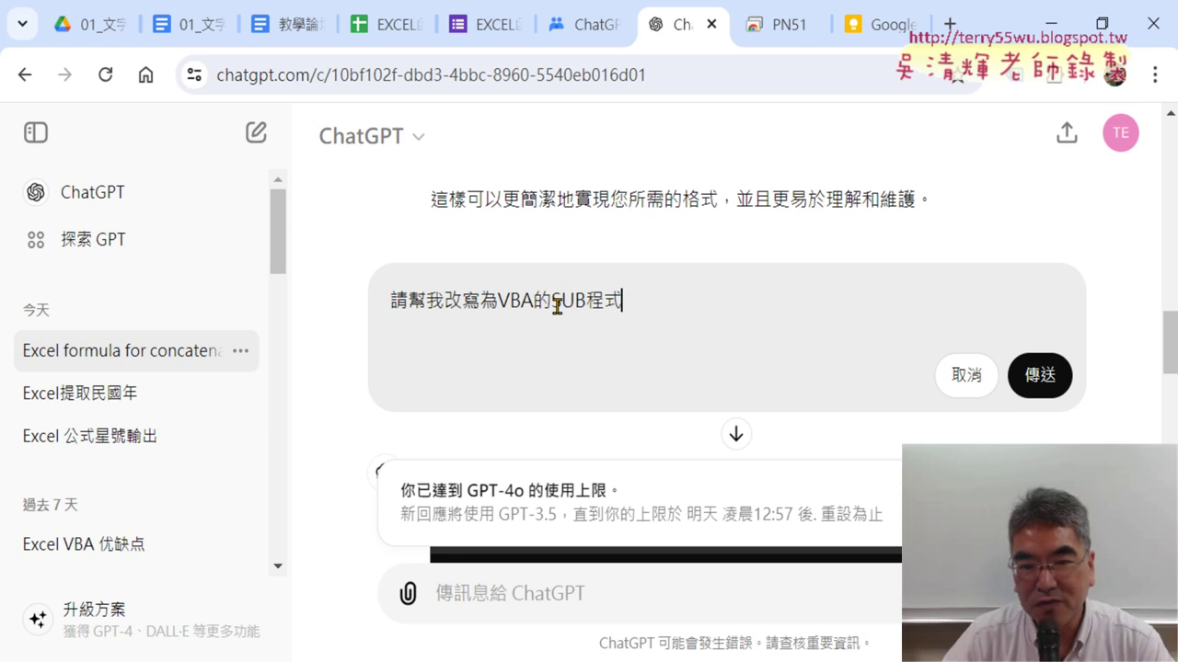
{"action": "left_click_drag", "start_coordinate": [550, 302], "coordinate": [620, 313]}
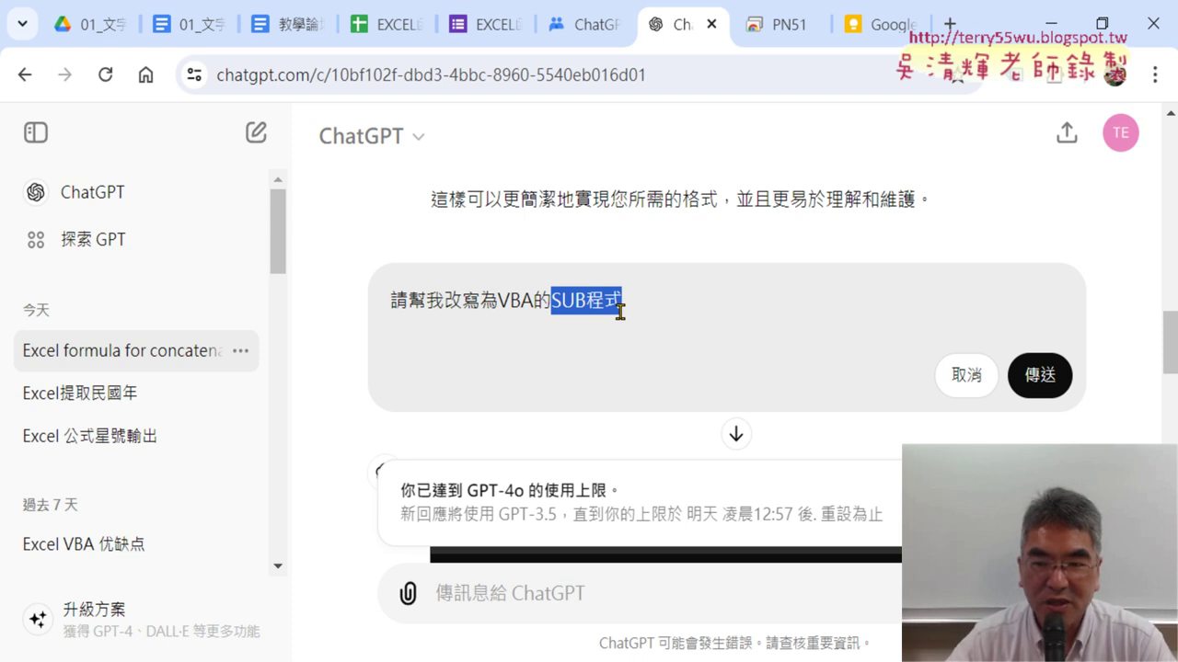
{"action": "left_click_drag", "start_coordinate": [586, 302], "coordinate": [552, 300]}
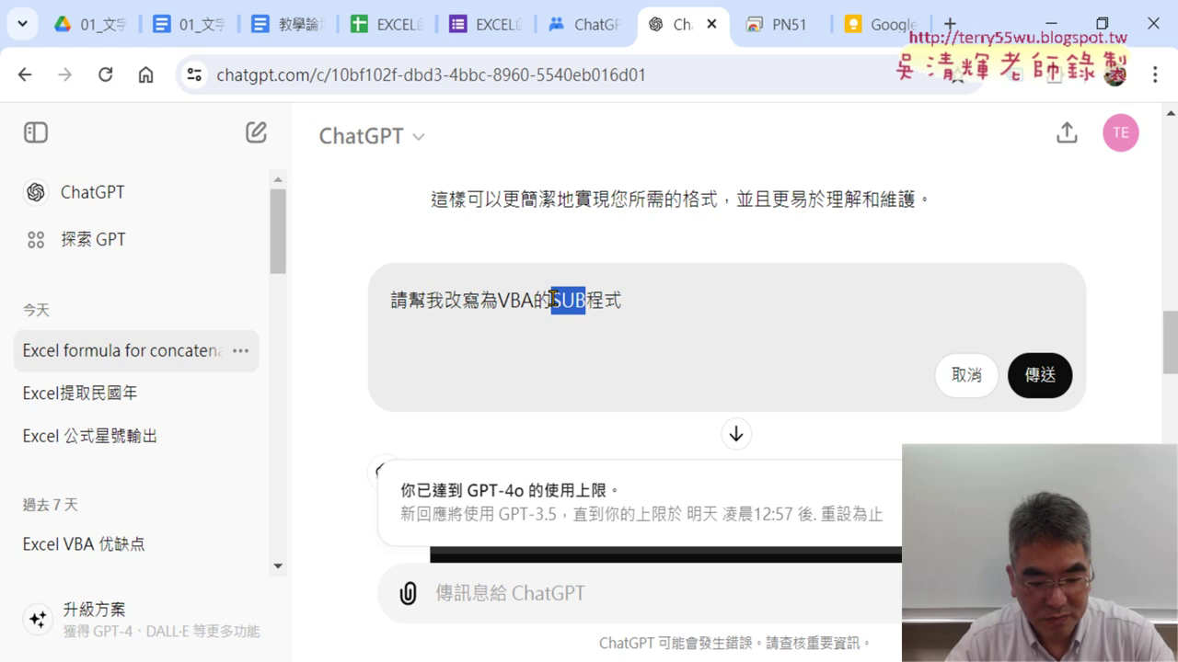
{"action": "type", "text": "副"}
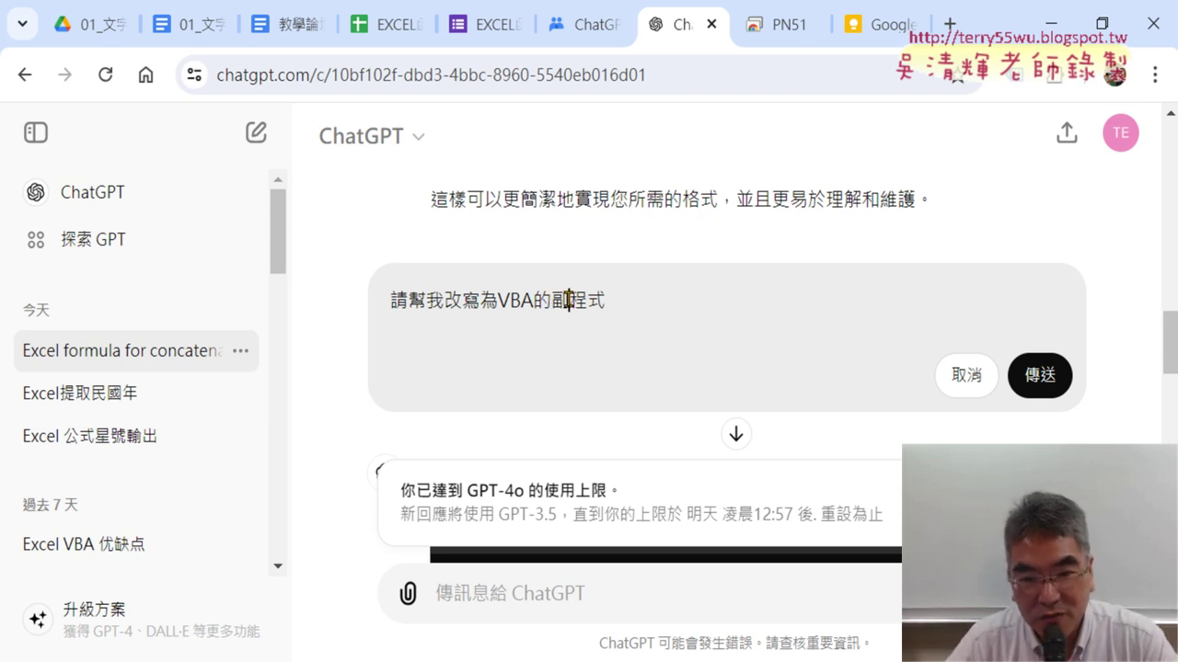
{"action": "left_click_drag", "start_coordinate": [568, 300], "coordinate": [553, 300]}
{"action": "left_click", "coordinate": [630, 303]}
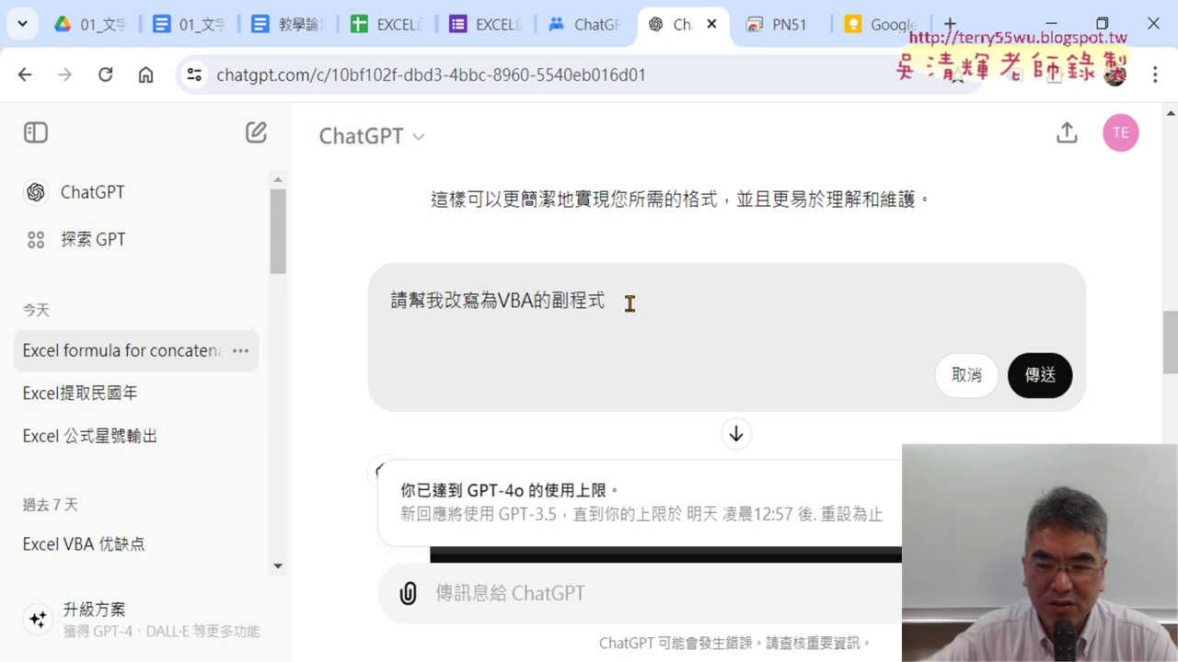
{"action": "left_click", "coordinate": [1040, 375]}
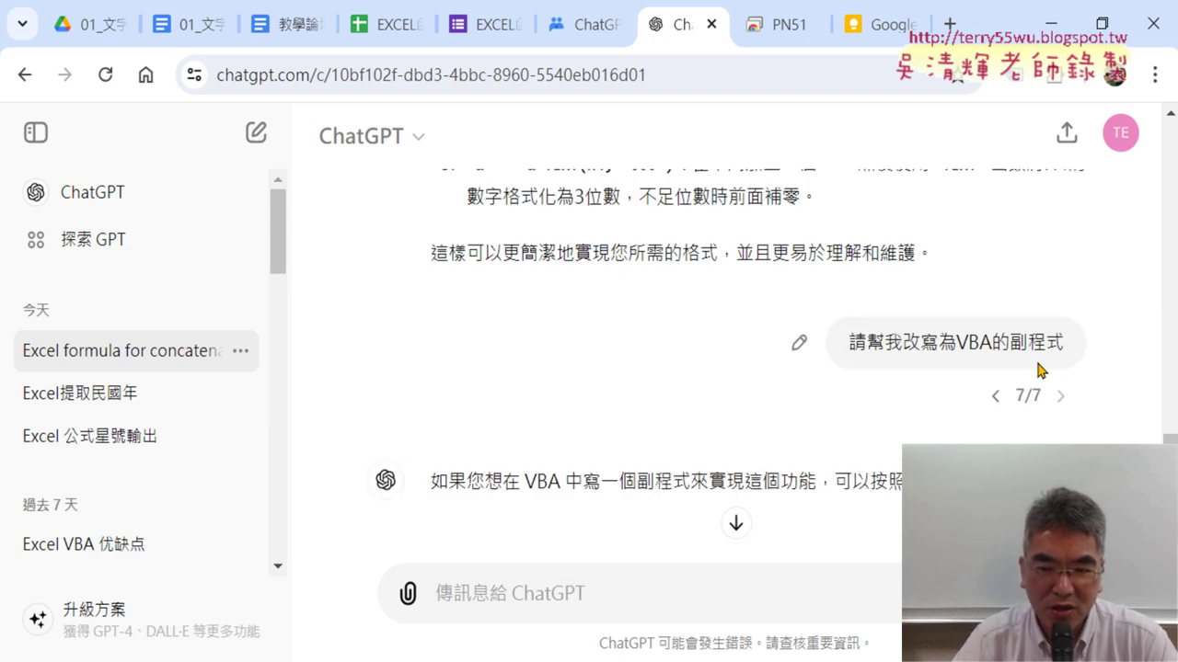
Step: Replace 副 with SUB and resend the prompt as 請幫我改寫為VBA的SUB程式
{"action": "scroll", "coordinate": [1040, 370], "scroll_direction": "down", "scroll_amount": 3}
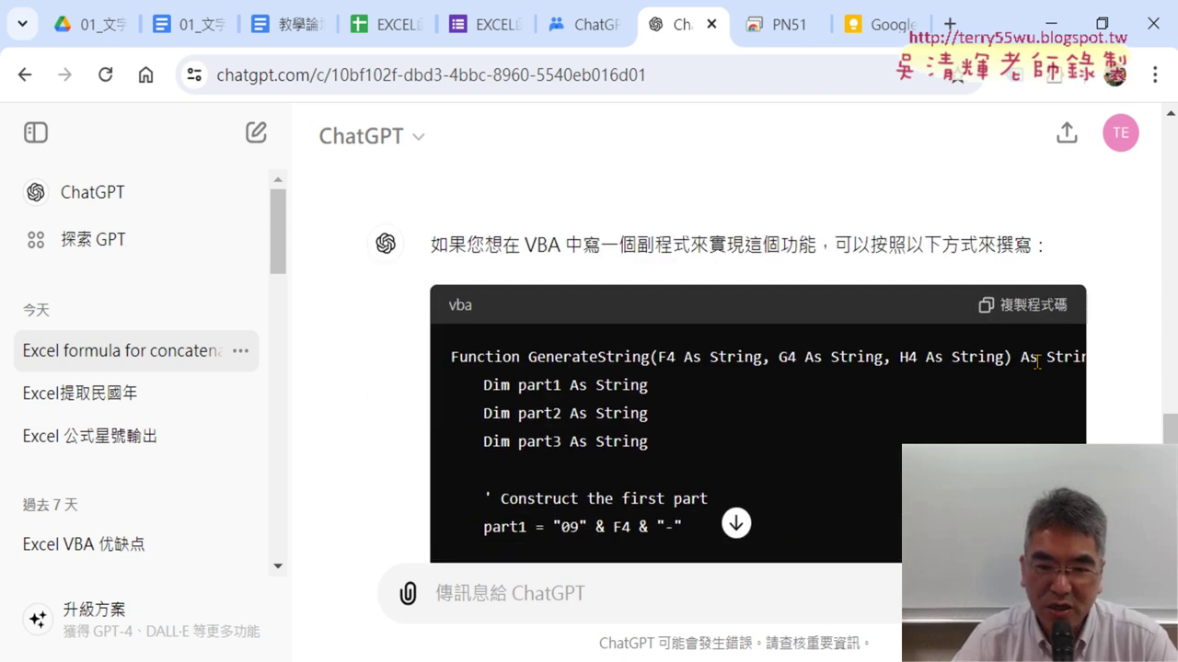
{"action": "scroll", "coordinate": [1038, 362], "scroll_direction": "up", "scroll_amount": 2}
{"action": "scroll", "coordinate": [940, 235], "scroll_direction": "down", "scroll_amount": 1}
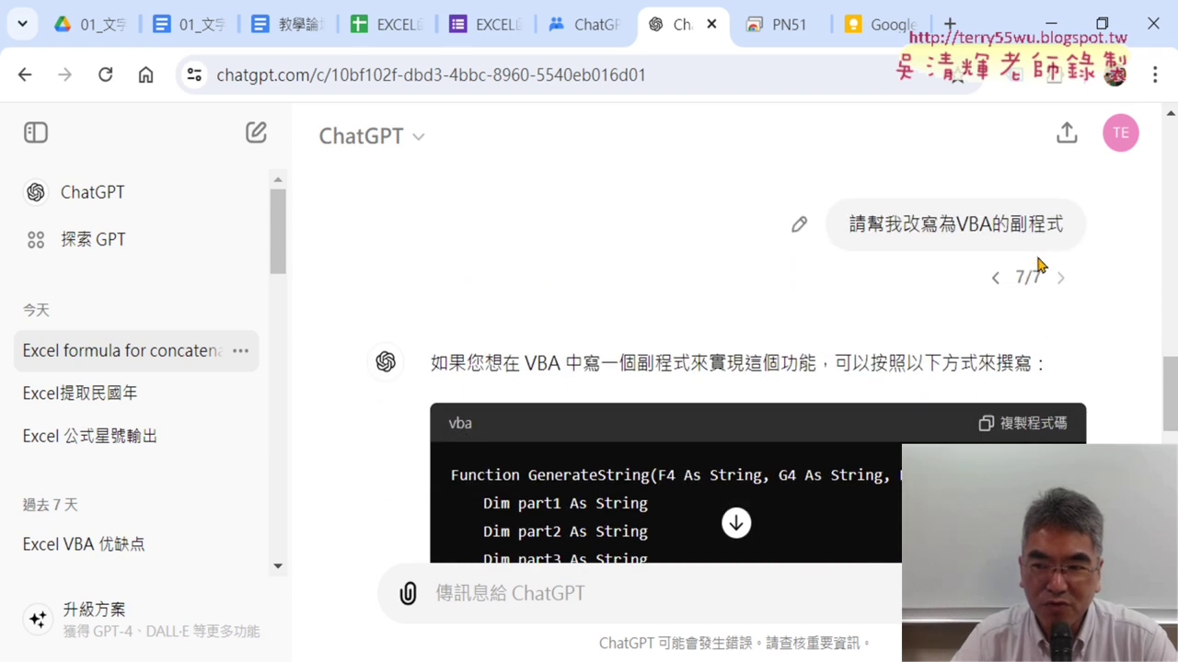
{"action": "left_click", "coordinate": [797, 225]}
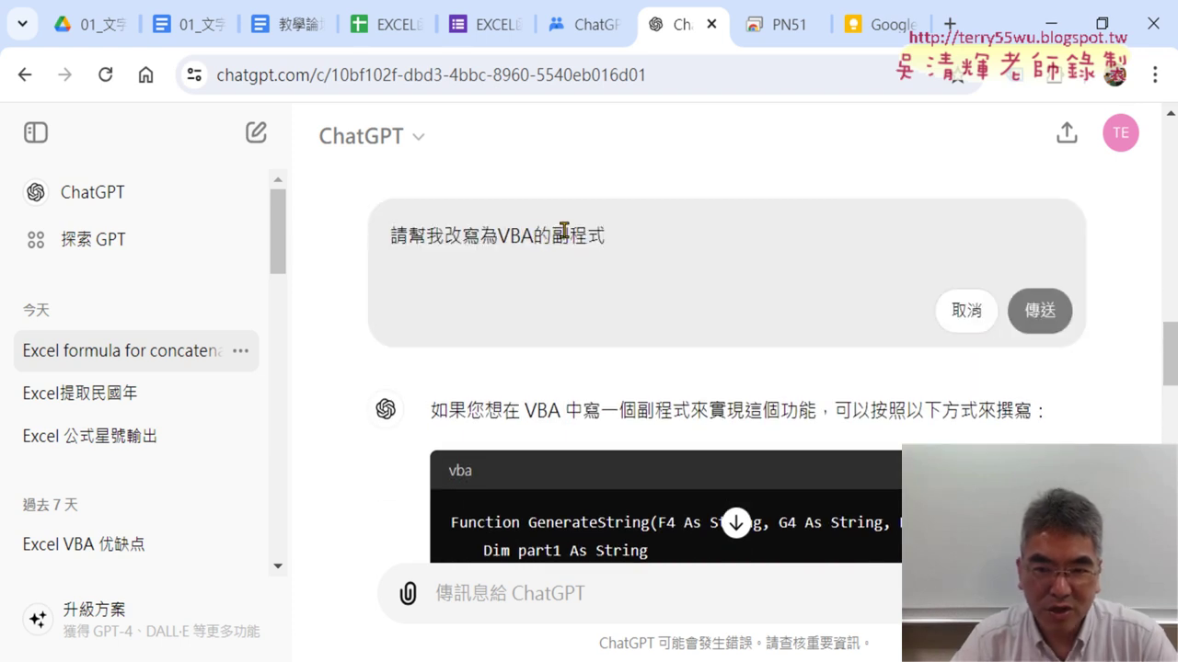
{"action": "left_click_drag", "start_coordinate": [567, 236], "coordinate": [552, 231]}
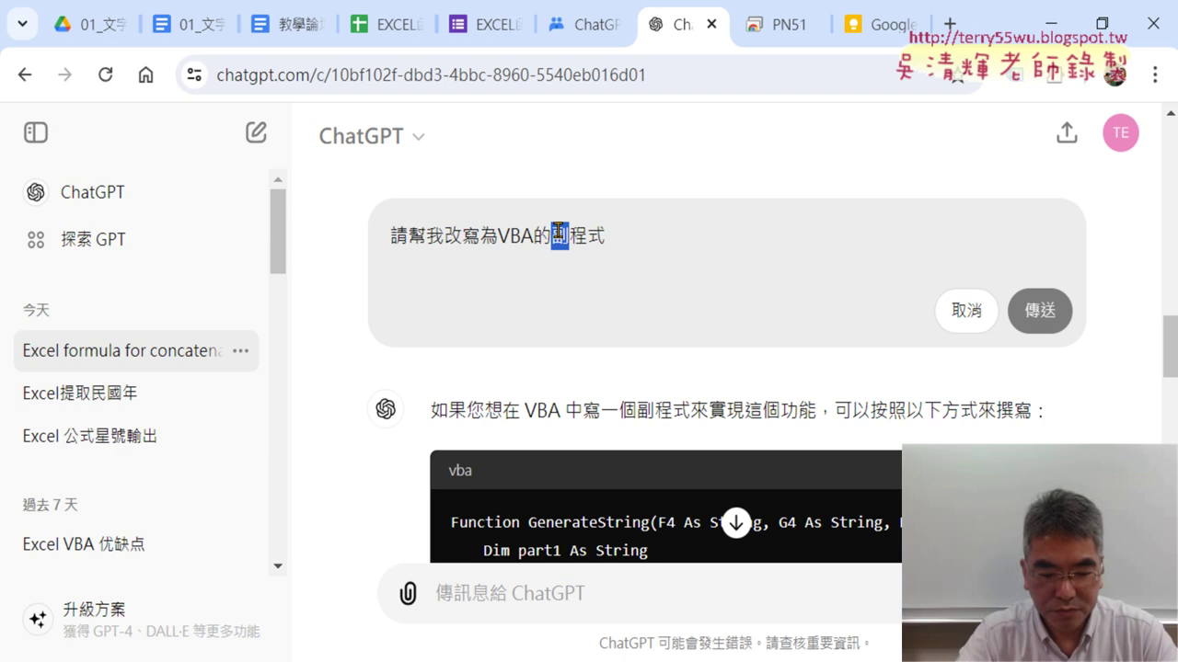
{"action": "type", "text": "SUB"}
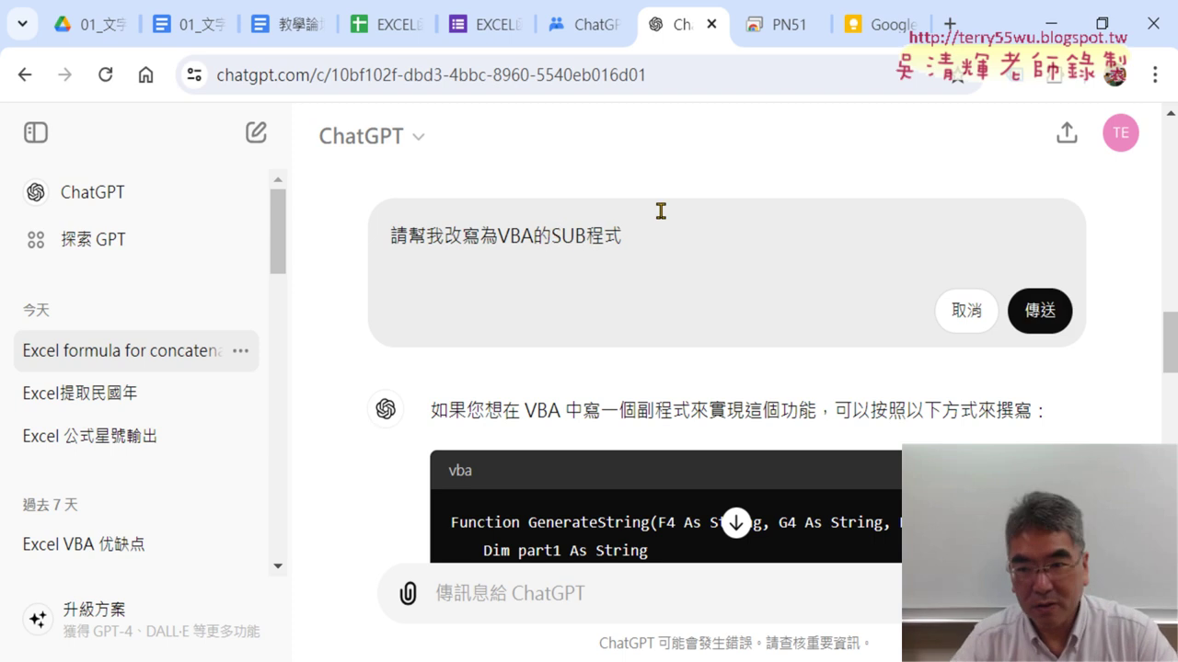
{"action": "left_click", "coordinate": [1041, 313]}
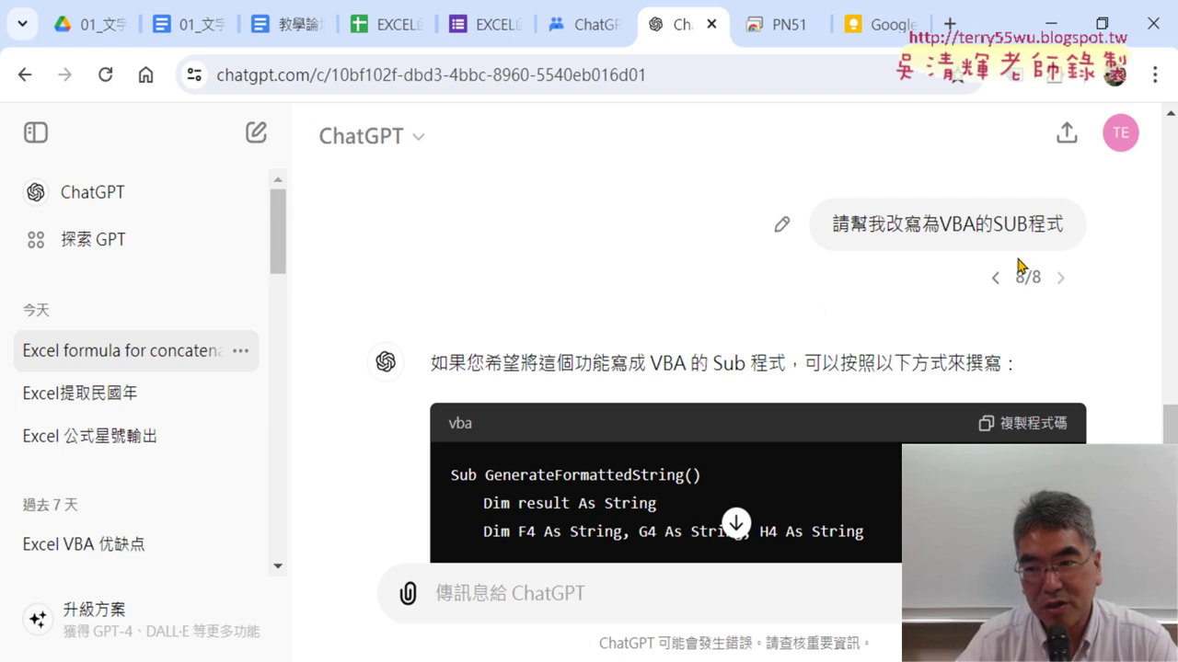
{"action": "left_click_drag", "start_coordinate": [993, 225], "coordinate": [1025, 223]}
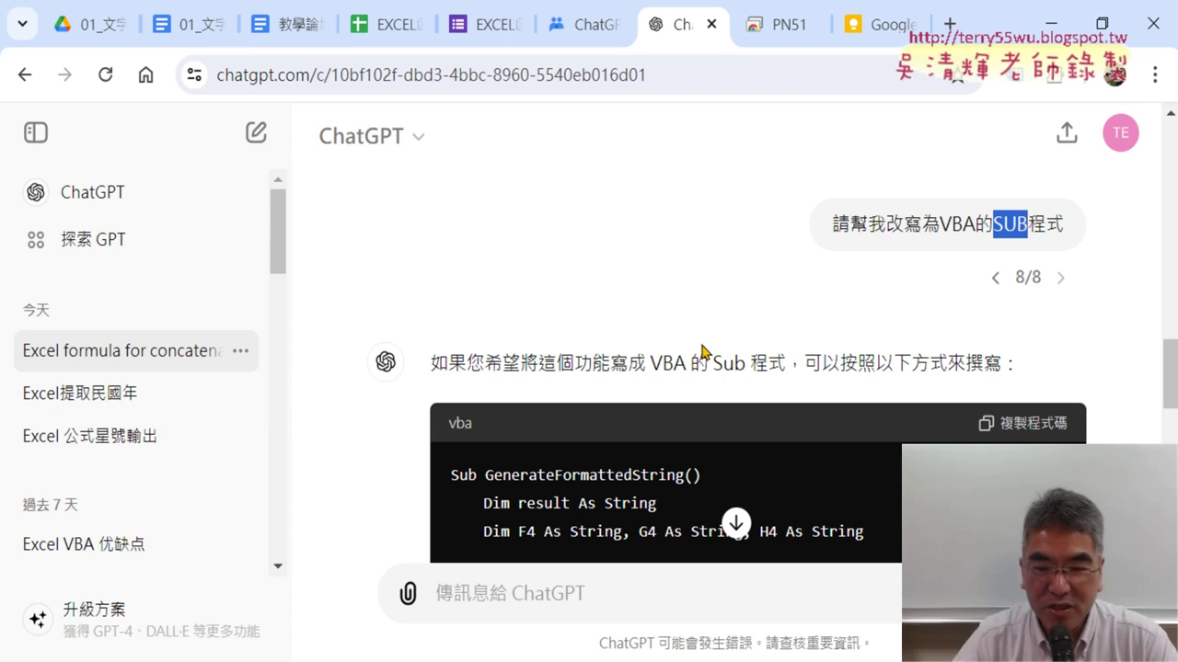
Step: Select the returned Sub GenerateFormattedString code, then go to the Google Docs notes
{"action": "scroll", "coordinate": [695, 347], "scroll_direction": "down", "scroll_amount": 2}
{"action": "scroll", "coordinate": [695, 348], "scroll_direction": "down", "scroll_amount": 2}
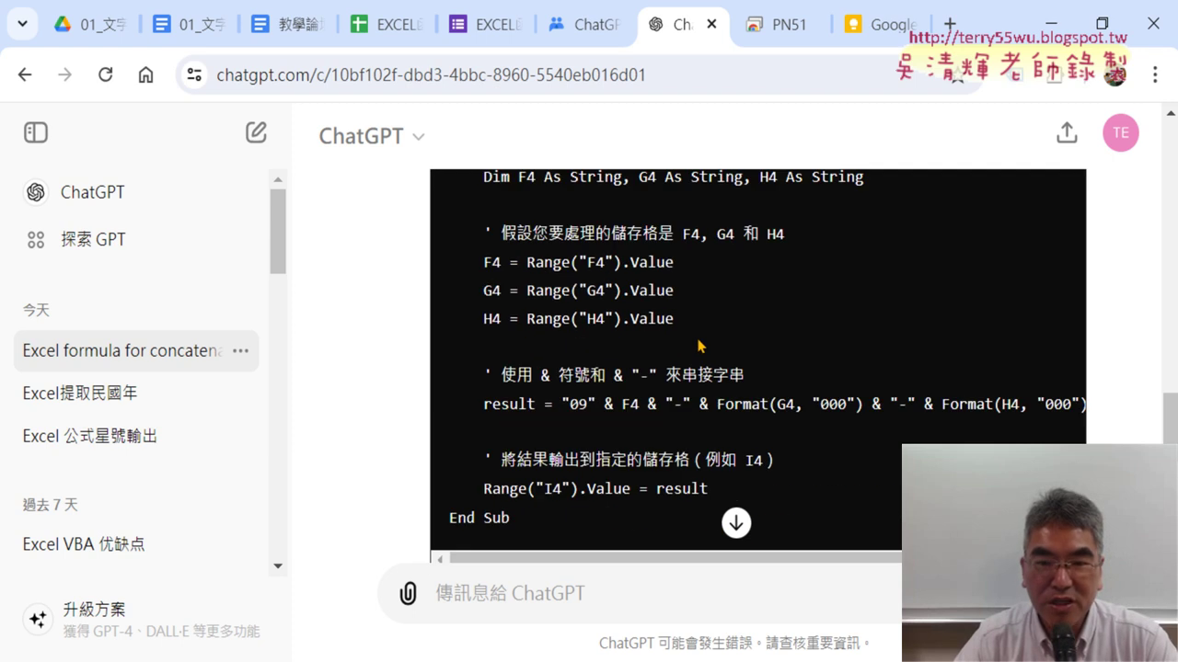
{"action": "scroll", "coordinate": [698, 345], "scroll_direction": "up", "scroll_amount": 1}
{"action": "left_click_drag", "start_coordinate": [452, 237], "coordinate": [681, 496]}
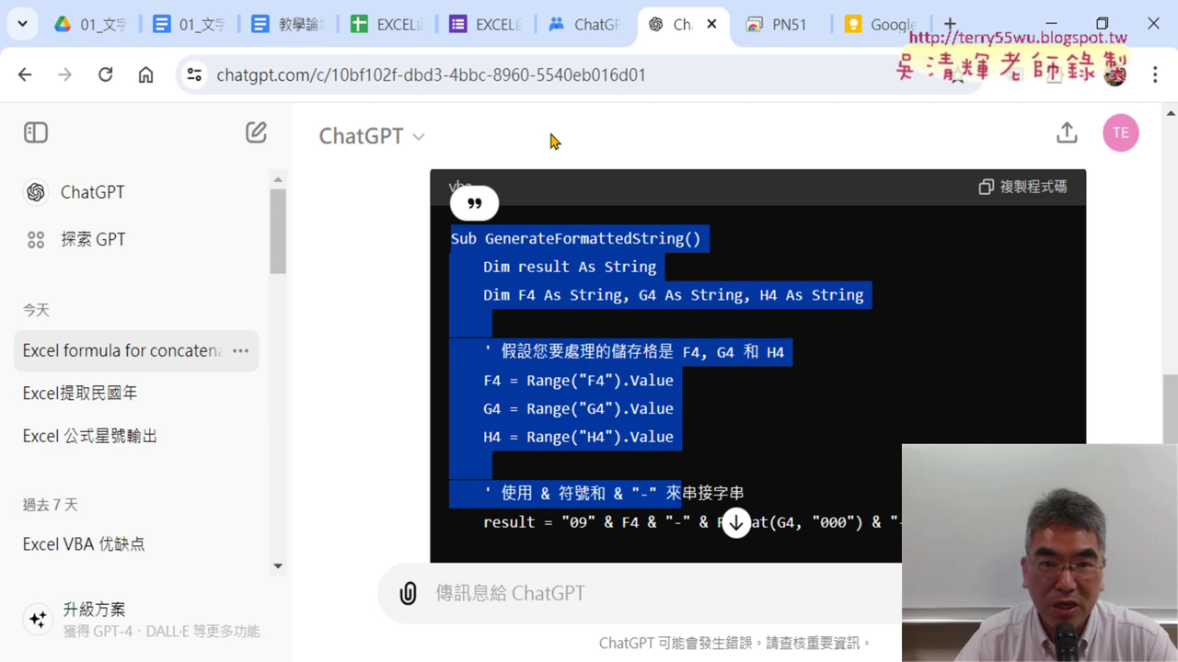
{"action": "left_click", "coordinate": [187, 27]}
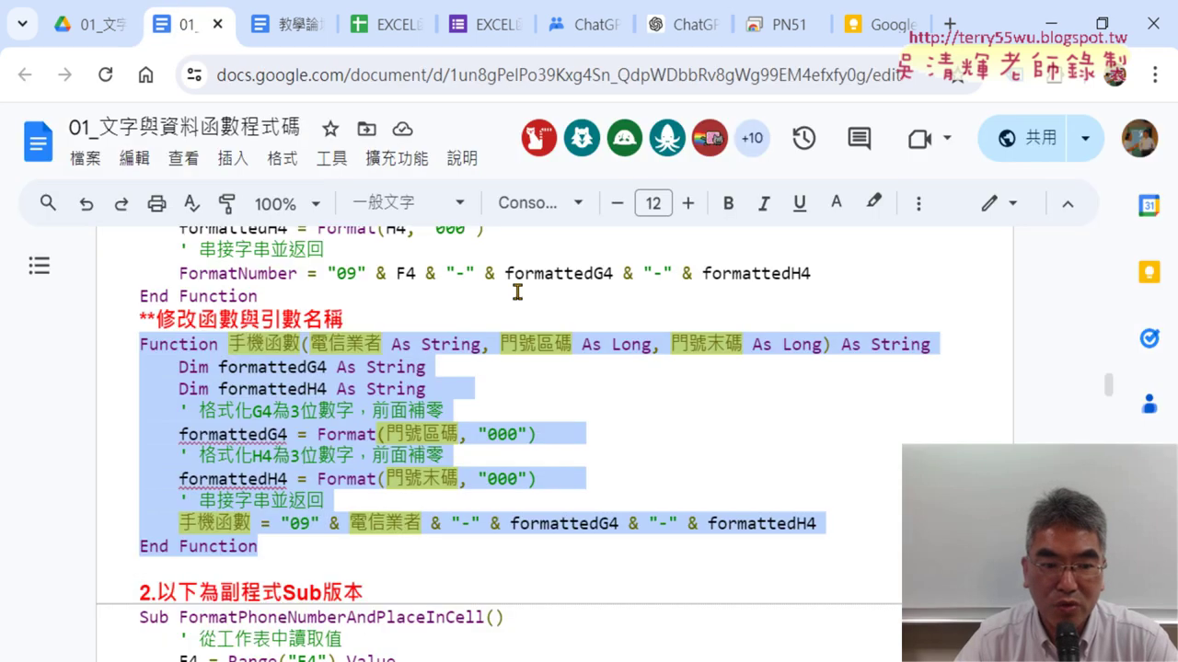
Step: Copy the Sub FormatPhoneNumberAndPlaceInCell block from section 2 and return to the VBA editor
{"action": "scroll", "coordinate": [518, 292], "scroll_direction": "down", "scroll_amount": 2}
{"action": "scroll", "coordinate": [415, 302], "scroll_direction": "down", "scroll_amount": 1}
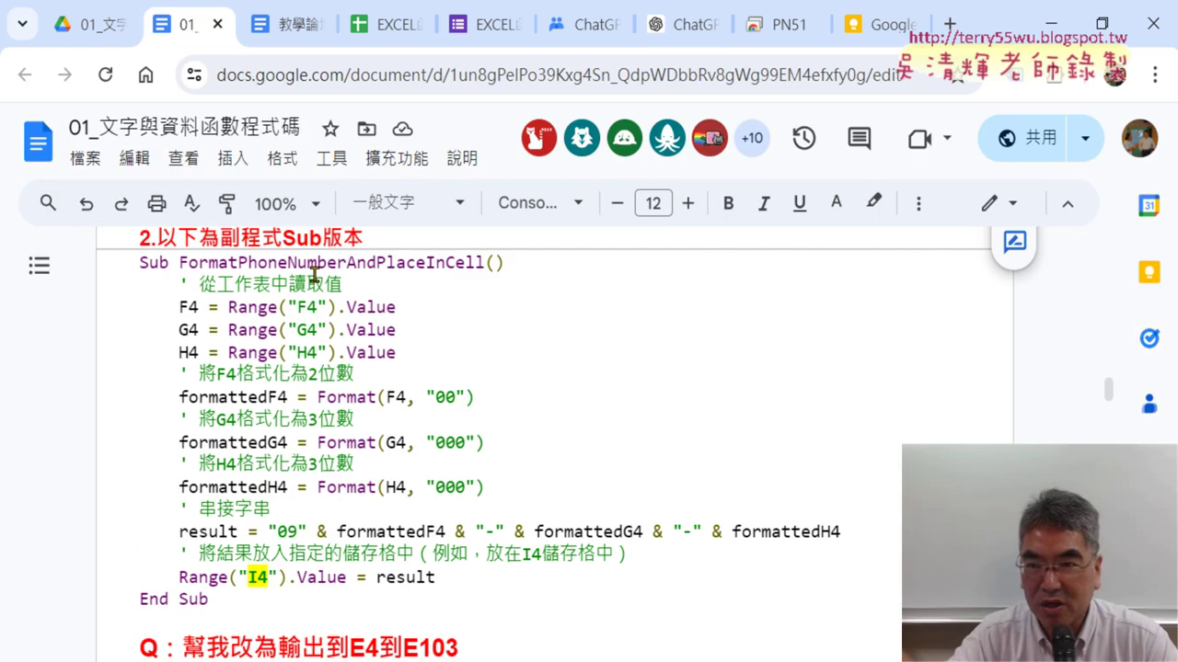
{"action": "mouse_move", "coordinate": [1106, 414]}
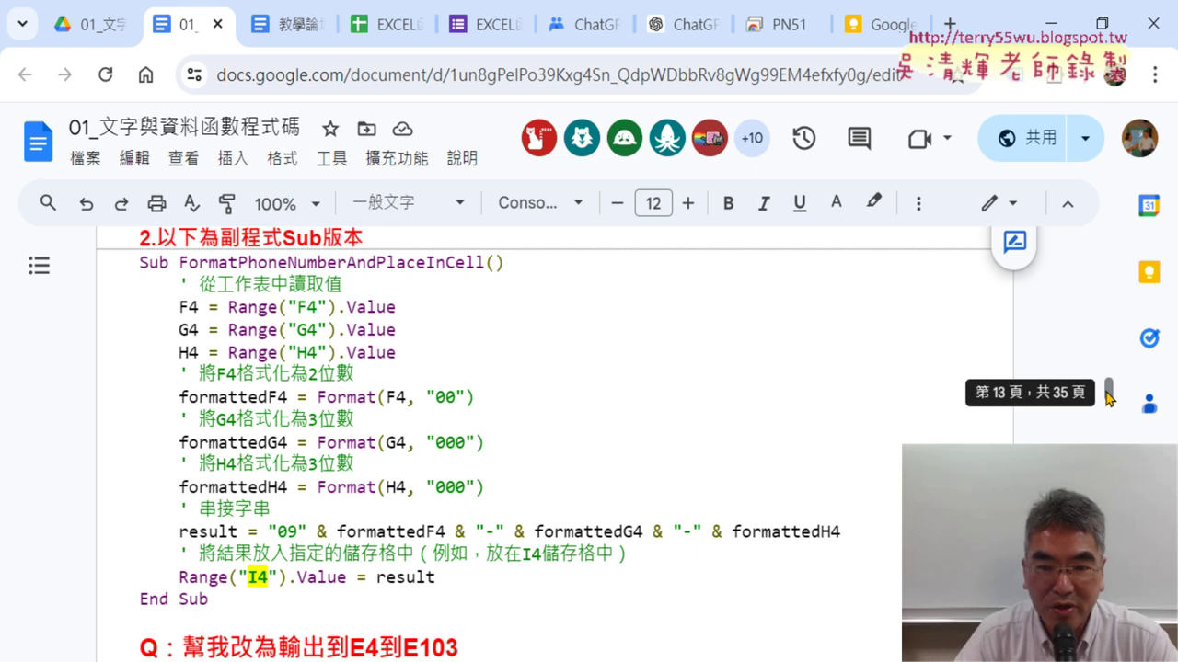
{"action": "left_click_drag", "start_coordinate": [210, 599], "coordinate": [128, 268]}
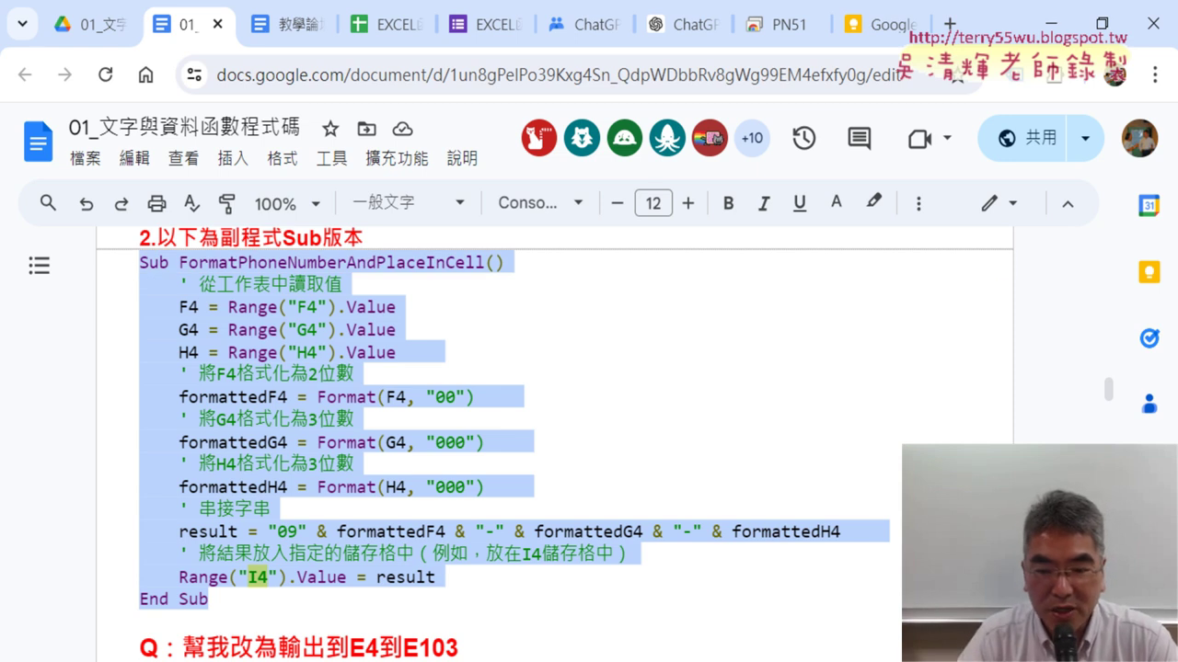
{"action": "key", "text": "alt+Tab"}
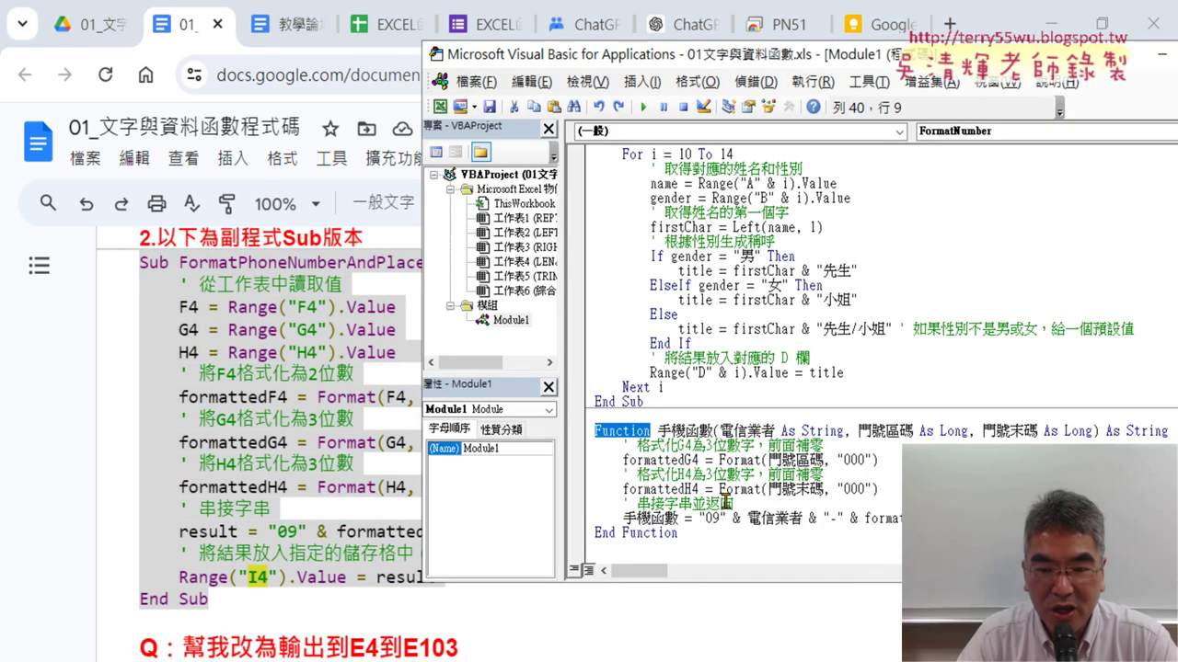
Step: Paste Sub FormatPhoneNumberAndPlaceInCell into Module1 below the 手機函數 function, then minimize Chrome
{"action": "left_click", "coordinate": [657, 549]}
{"action": "key", "text": "Return"}
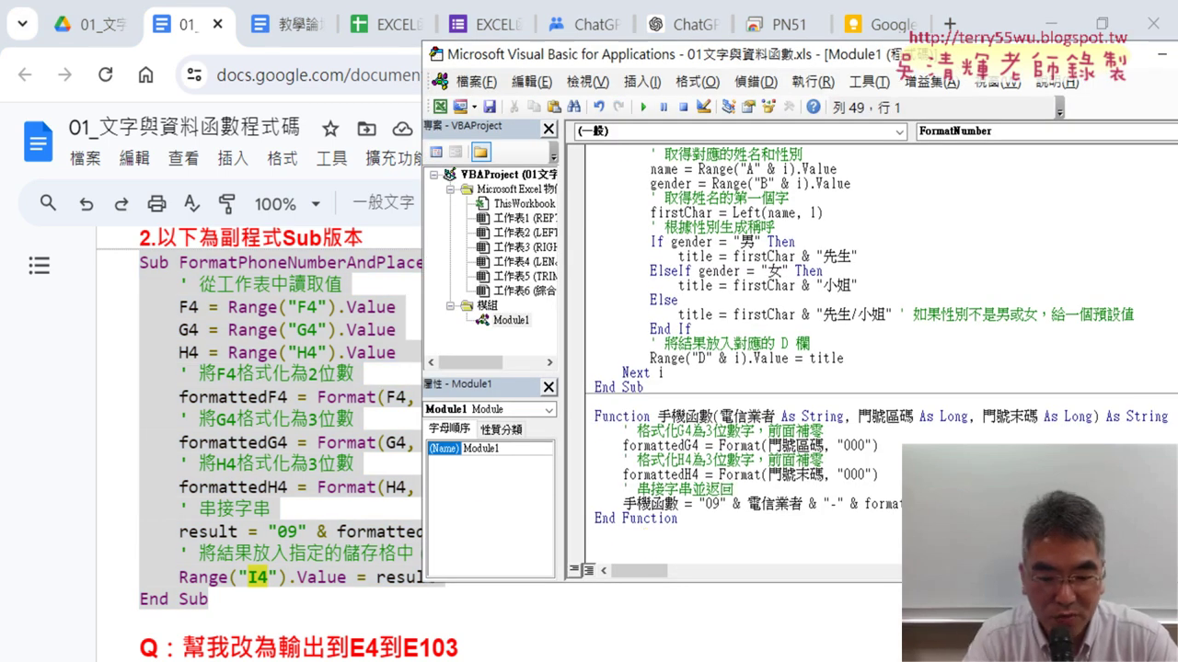
{"action": "key", "text": "ctrl+v"}
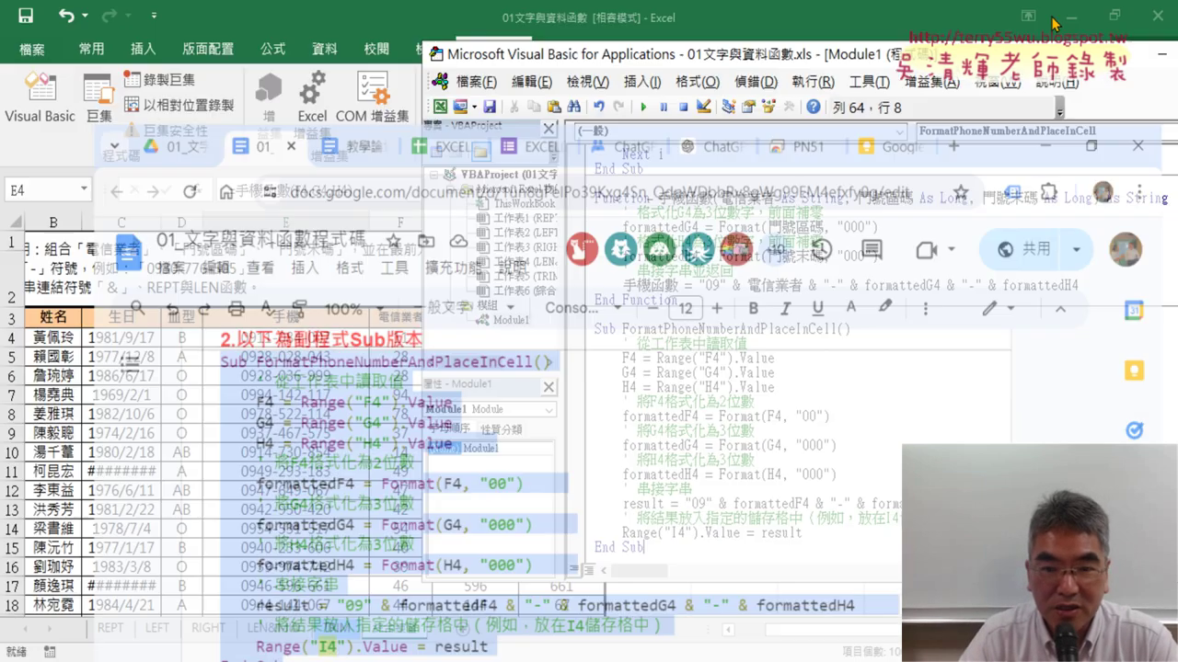
{"action": "left_click", "coordinate": [1052, 25]}
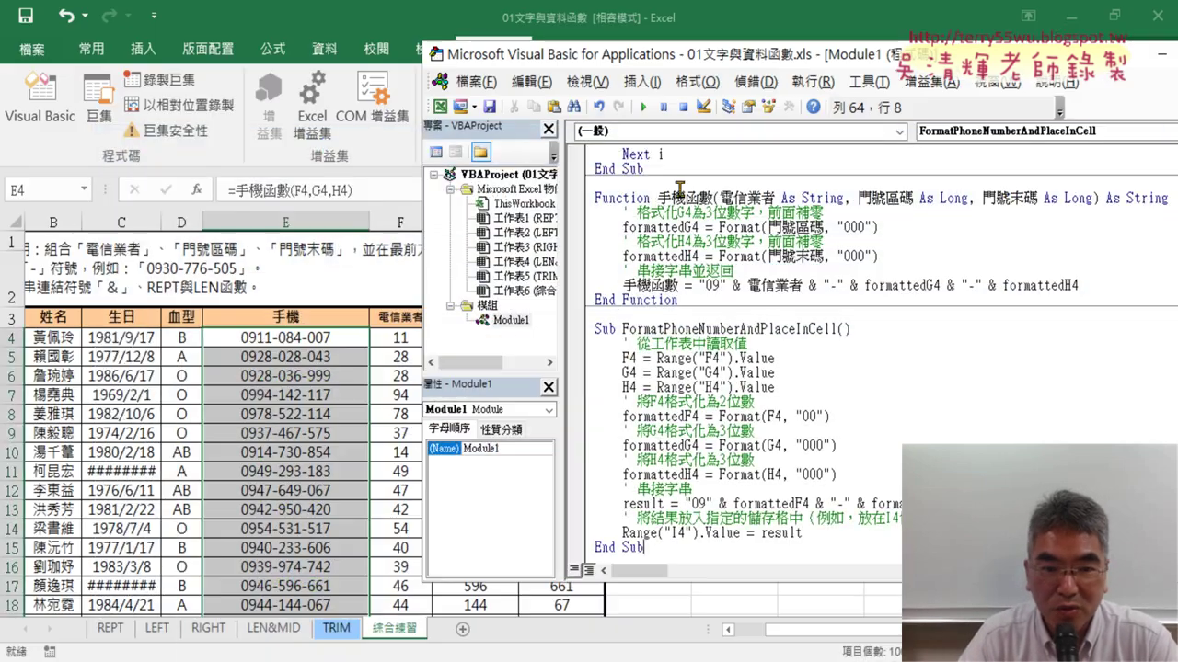
Step: Delete the 手機函數 results in E4:E103, then reopen the VBA editor via Visual Basic
{"action": "left_click", "coordinate": [324, 339]}
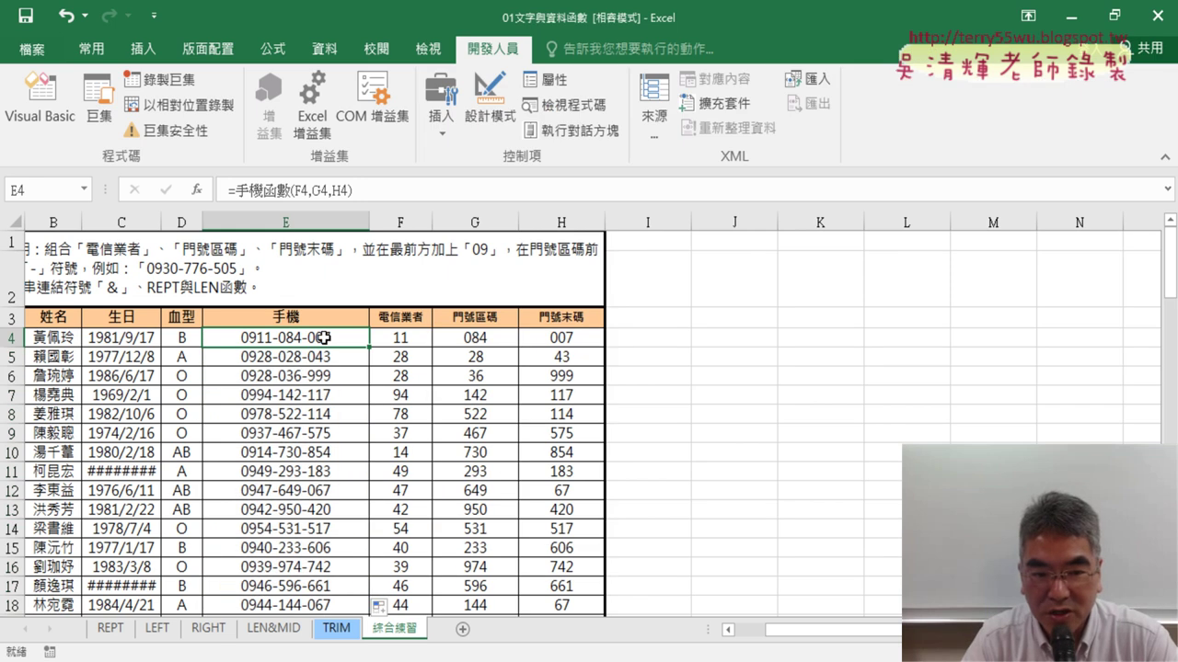
{"action": "key", "text": "ctrl+shift+Down"}
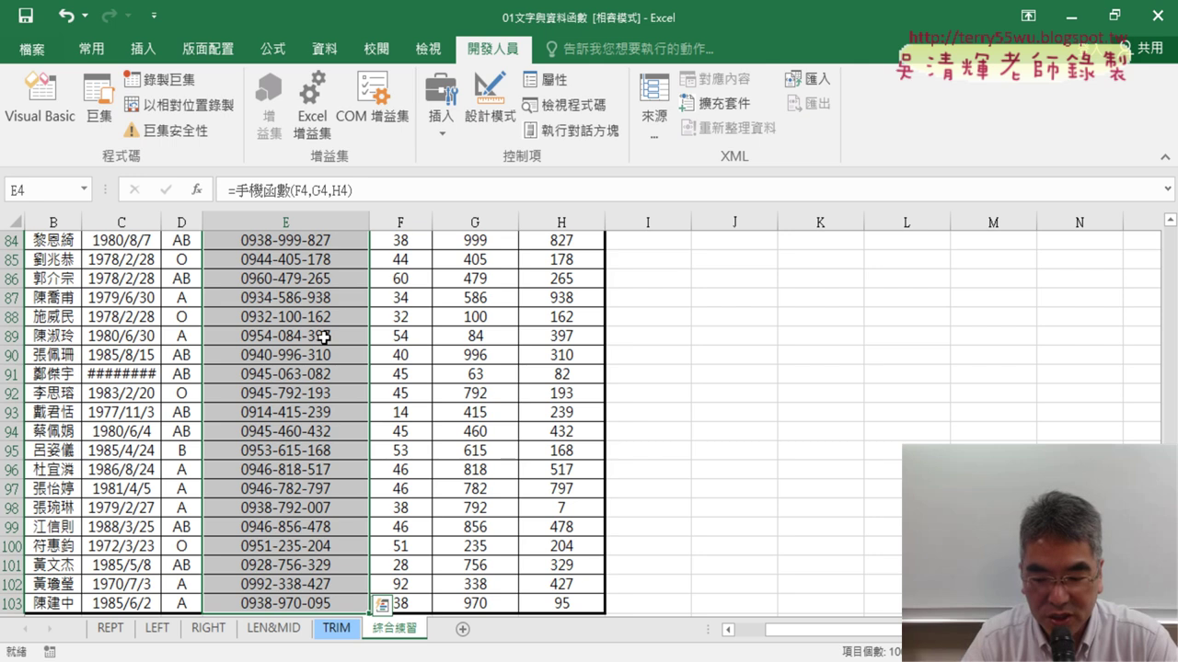
{"action": "key", "text": "Delete"}
{"action": "scroll", "coordinate": [324, 336], "scroll_direction": "up", "scroll_amount": 15}
{"action": "scroll", "coordinate": [322, 336], "scroll_direction": "up", "scroll_amount": 12}
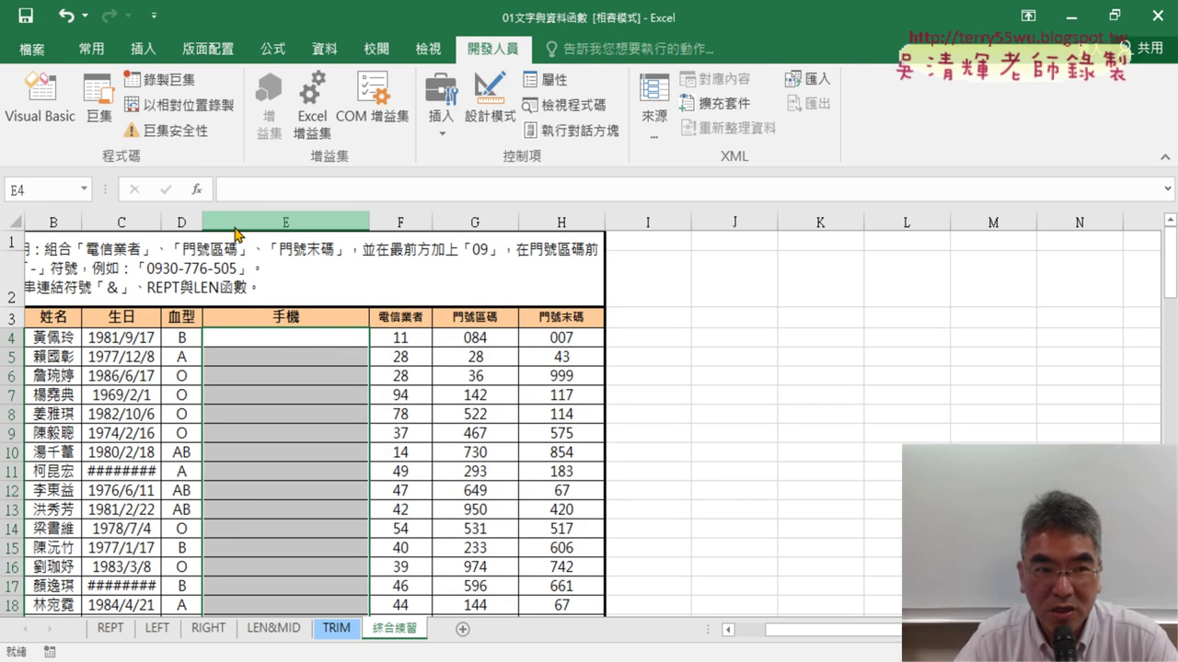
{"action": "left_click", "coordinate": [42, 102]}
{"action": "scroll", "coordinate": [749, 381], "scroll_direction": "down", "scroll_amount": 1}
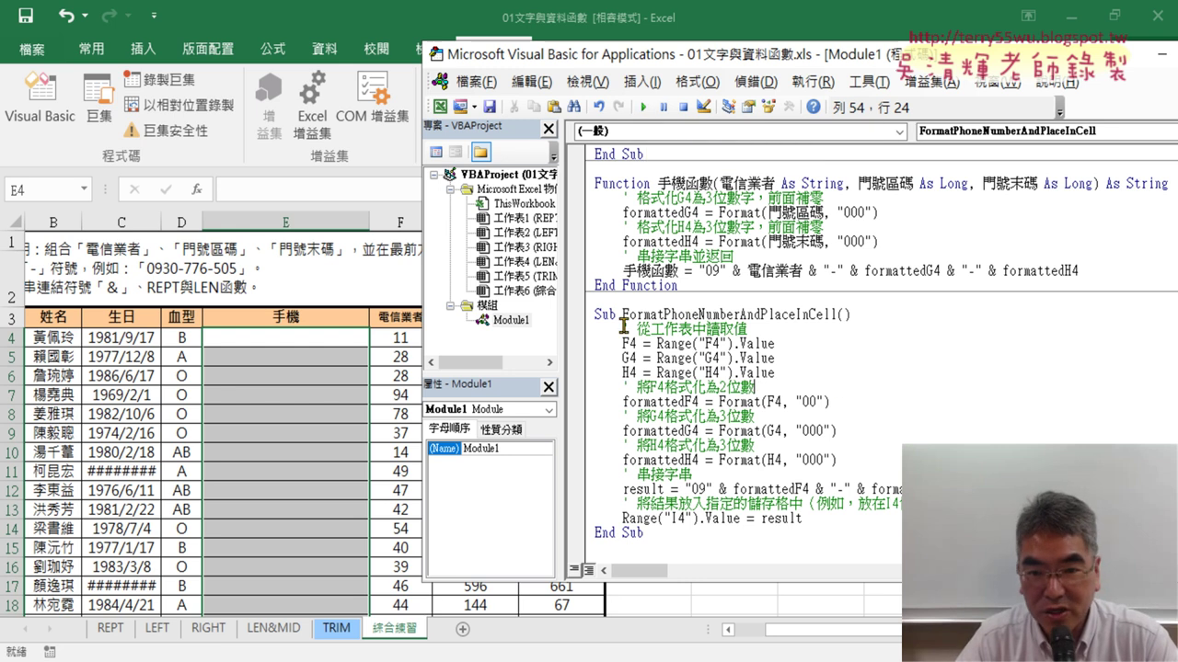
{"action": "mouse_move", "coordinate": [594, 314]}
{"action": "left_mouse_down"}
{"action": "mouse_move", "coordinate": [651, 386]}
{"action": "mouse_move", "coordinate": [644, 533]}
{"action": "left_mouse_up"}
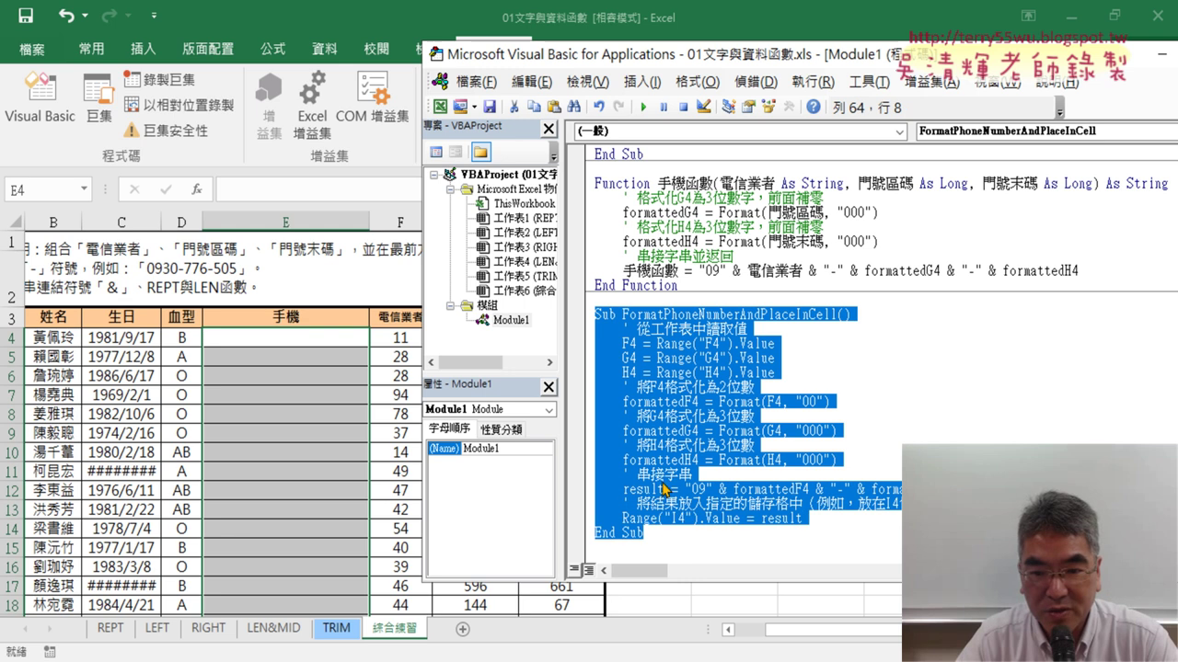
{"action": "left_click", "coordinate": [695, 402]}
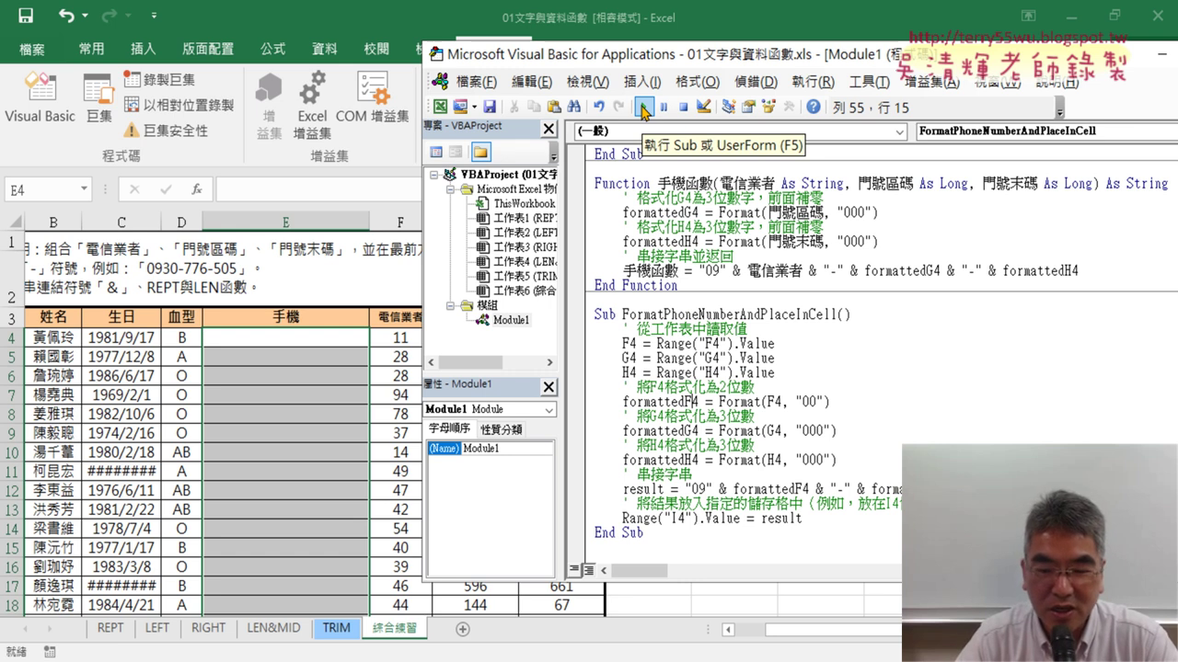
{"action": "left_click", "coordinate": [644, 108]}
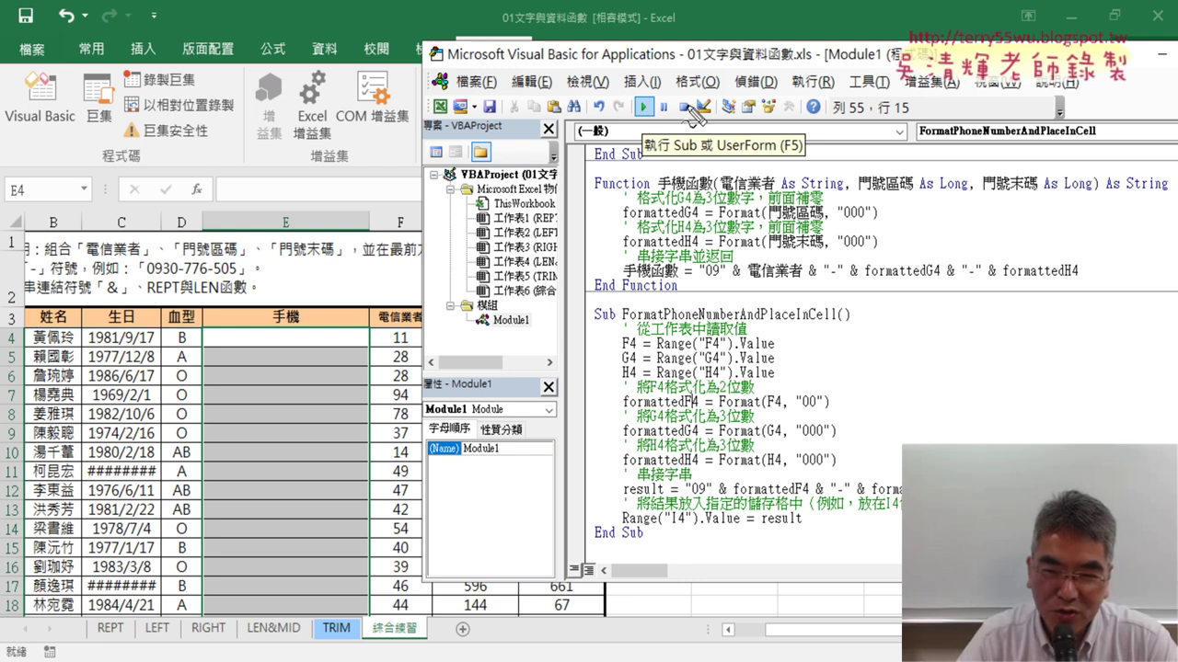
{"action": "left_click_drag", "start_coordinate": [655, 92], "coordinate": [657, 96]}
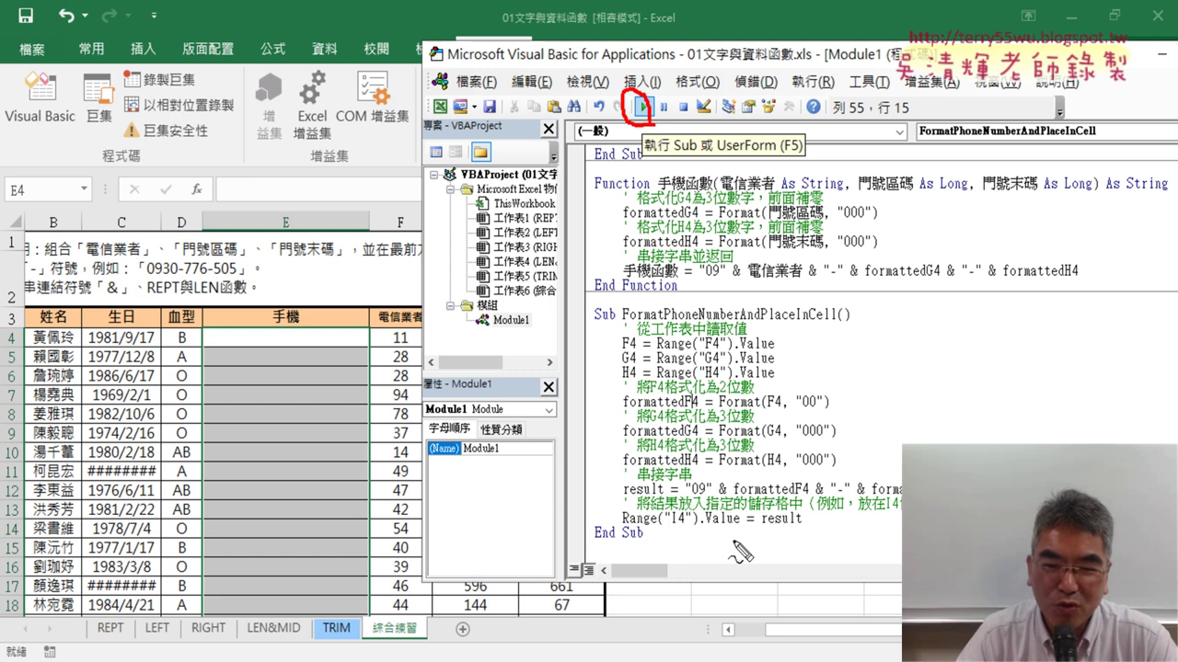
{"action": "mouse_move", "coordinate": [664, 528]}
{"action": "left_mouse_down"}
{"action": "mouse_move", "coordinate": [689, 527]}
{"action": "mouse_move", "coordinate": [664, 531]}
{"action": "left_mouse_up"}
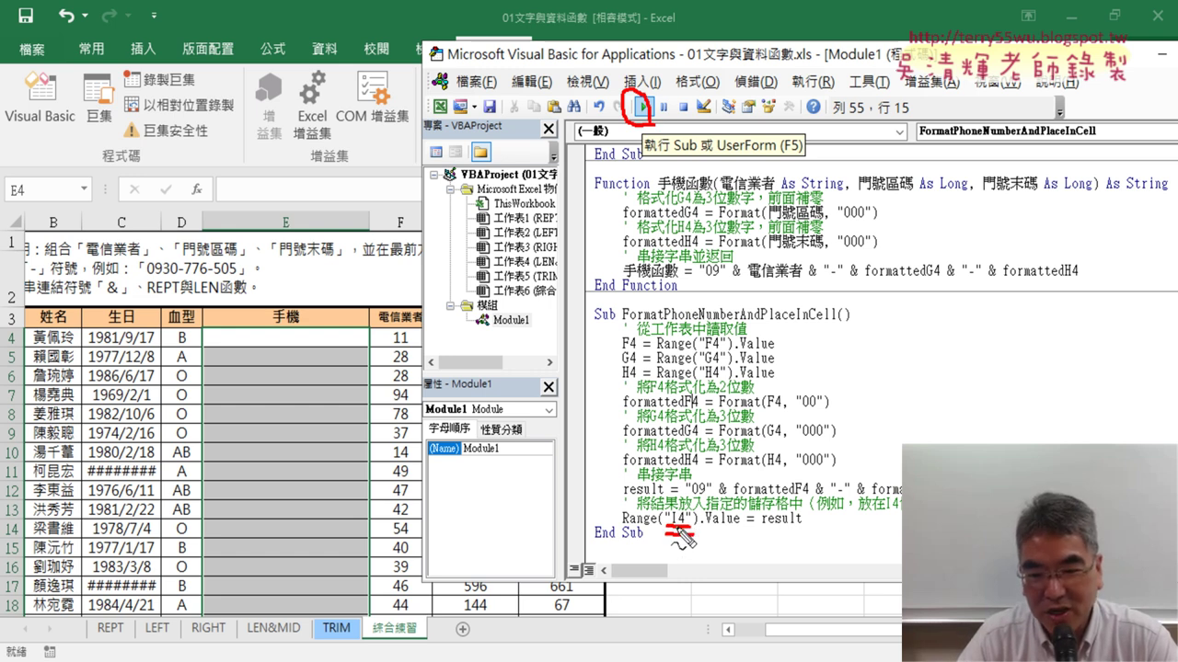
Step: Narrow the VBA window to reveal the worksheet and change Range("I4") to Range("E4")
{"action": "key", "text": "Escape"}
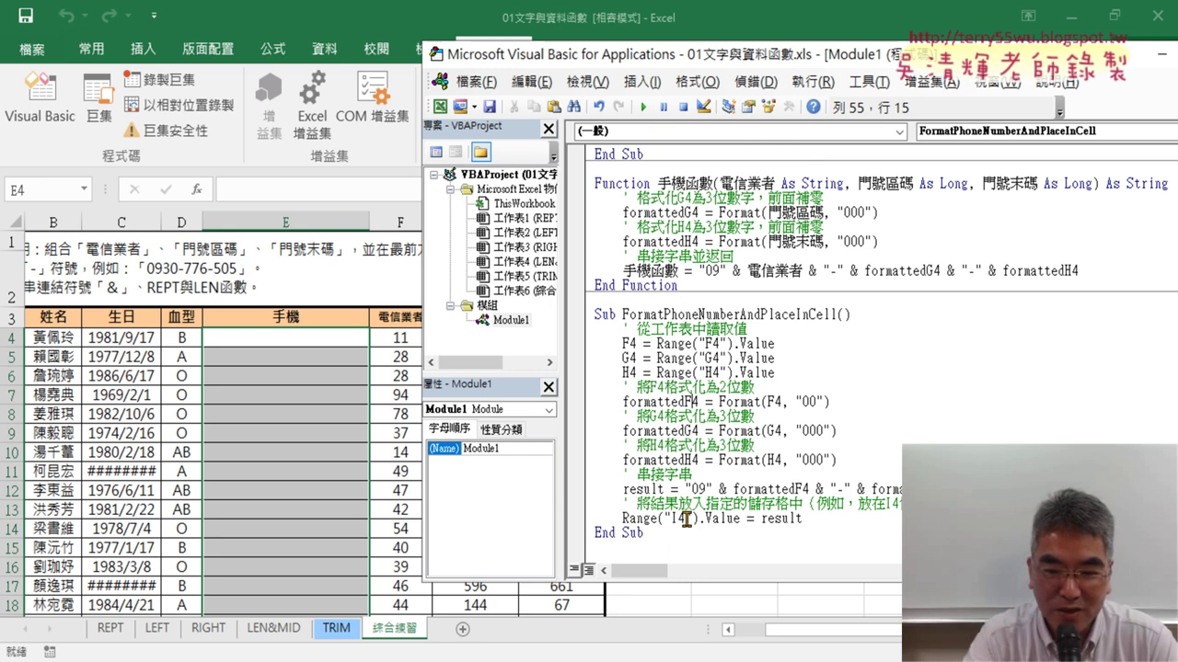
{"action": "left_click_drag", "start_coordinate": [767, 56], "coordinate": [465, 64]}
{"action": "left_click_drag", "start_coordinate": [949, 230], "coordinate": [801, 230]}
{"action": "mouse_move", "coordinate": [625, 63]}
{"action": "left_mouse_down"}
{"action": "mouse_move", "coordinate": [371, 72]}
{"action": "mouse_move", "coordinate": [1003, 67]}
{"action": "left_mouse_up"}
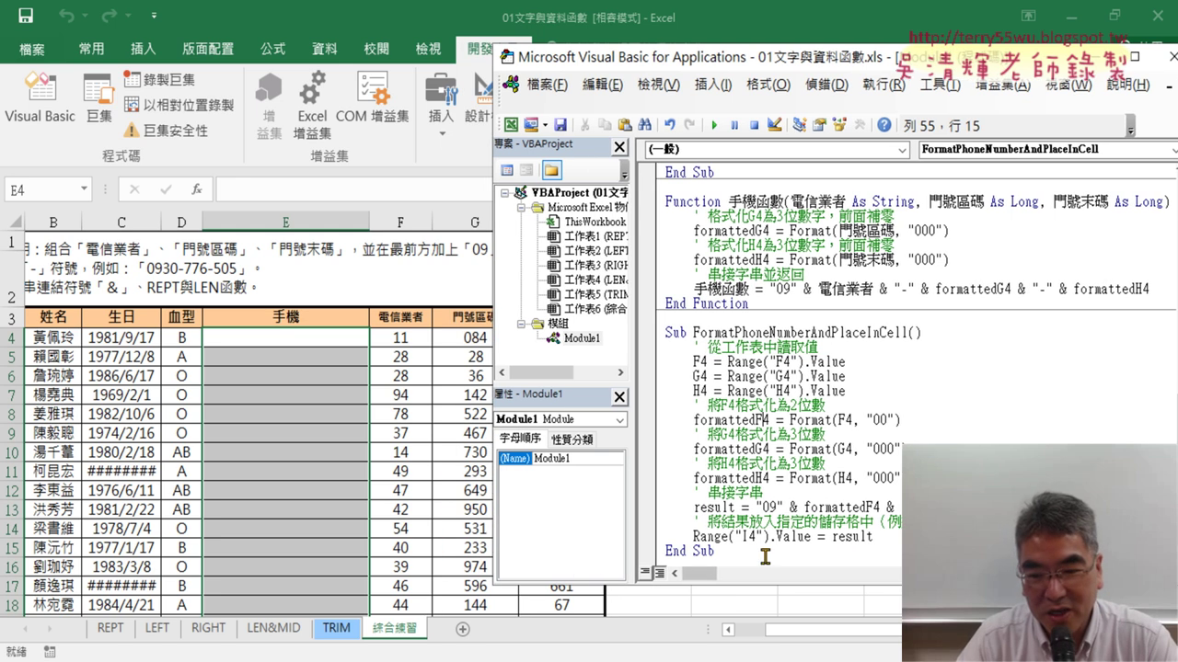
{"action": "left_click_drag", "start_coordinate": [747, 537], "coordinate": [741, 537]}
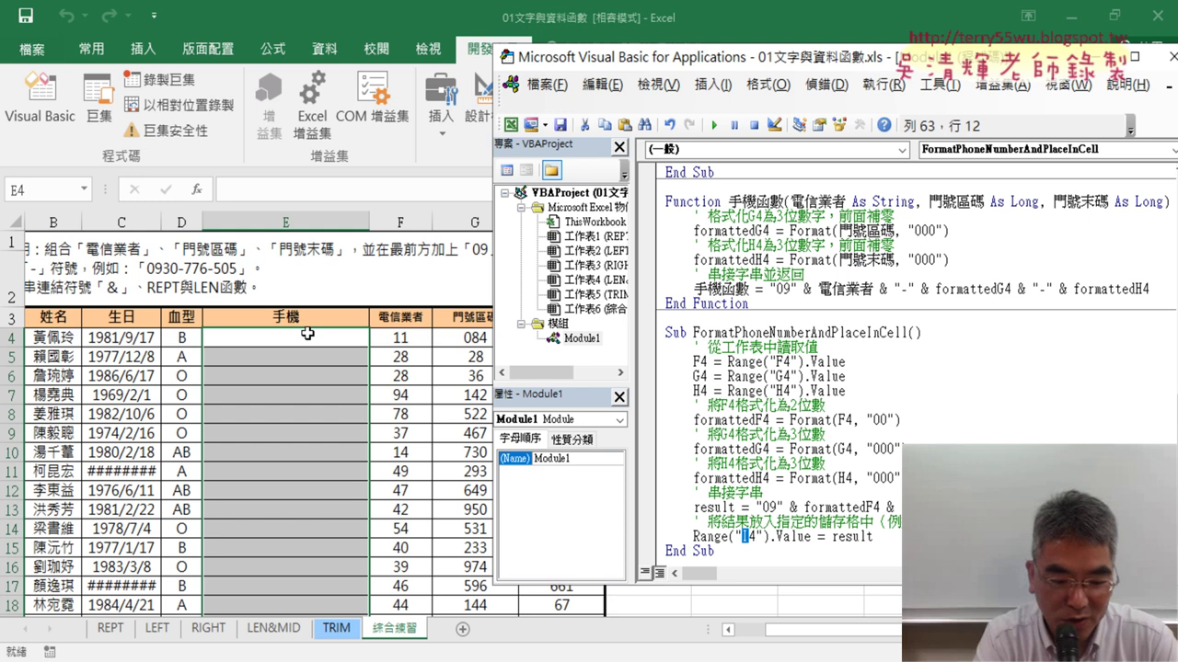
{"action": "type", "text": "E"}
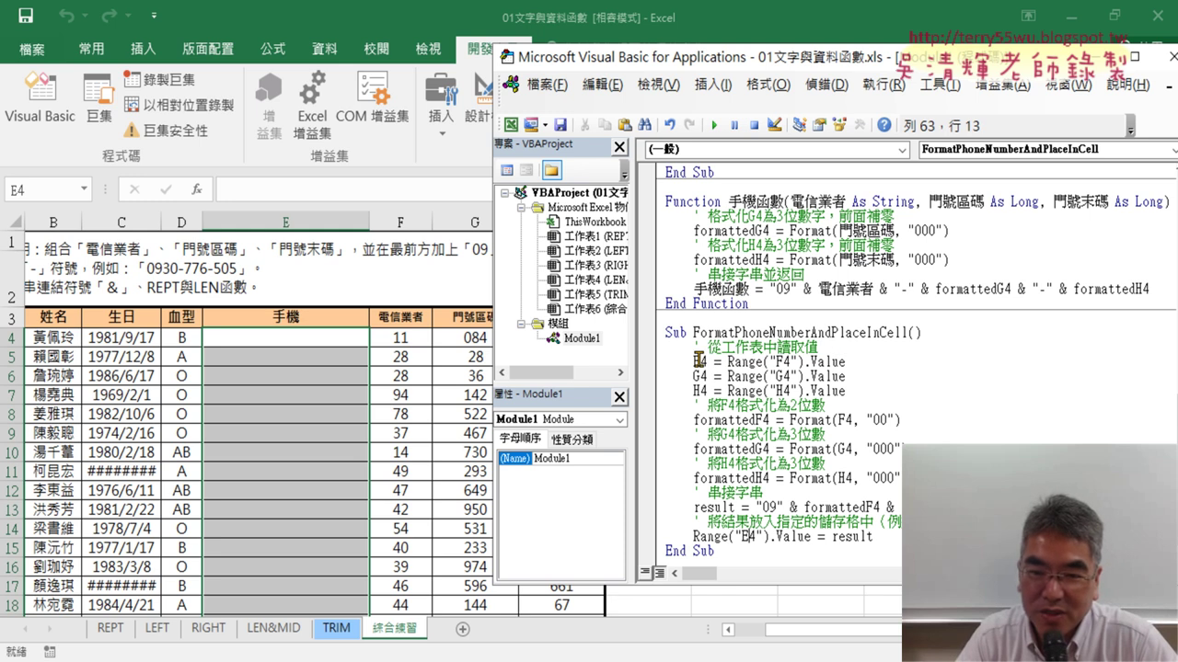
{"action": "left_click", "coordinate": [765, 362]}
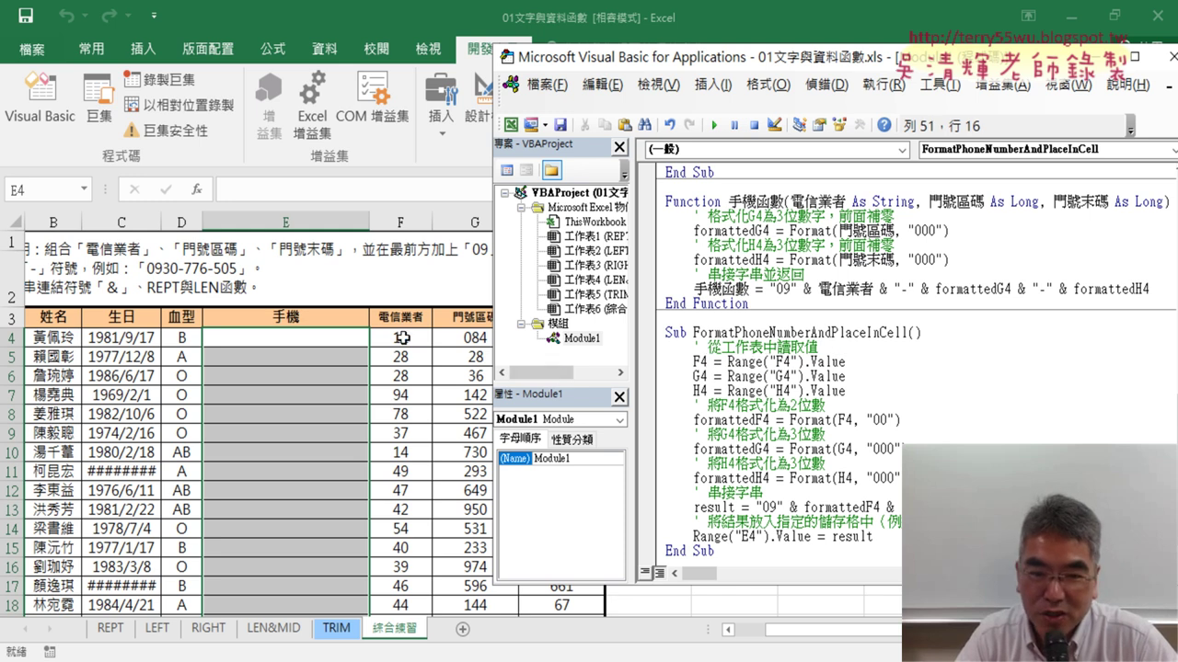
{"action": "double_click", "coordinate": [697, 391]}
{"action": "left_click_drag", "start_coordinate": [901, 421], "coordinate": [797, 420]}
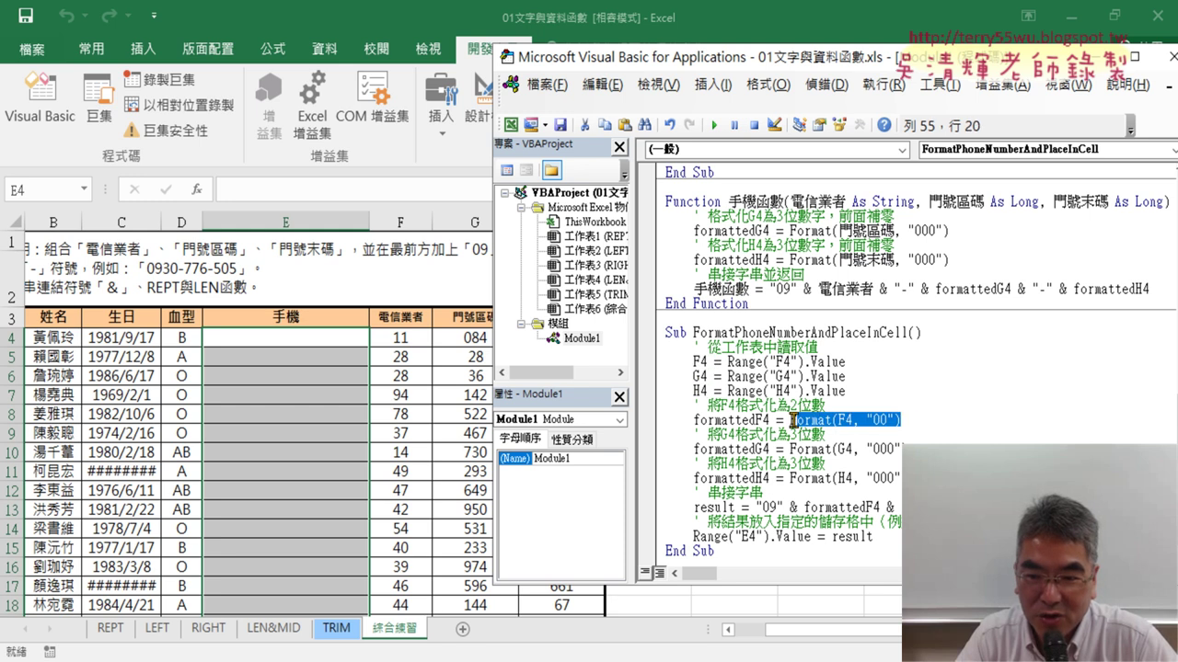
{"action": "left_click", "coordinate": [879, 421]}
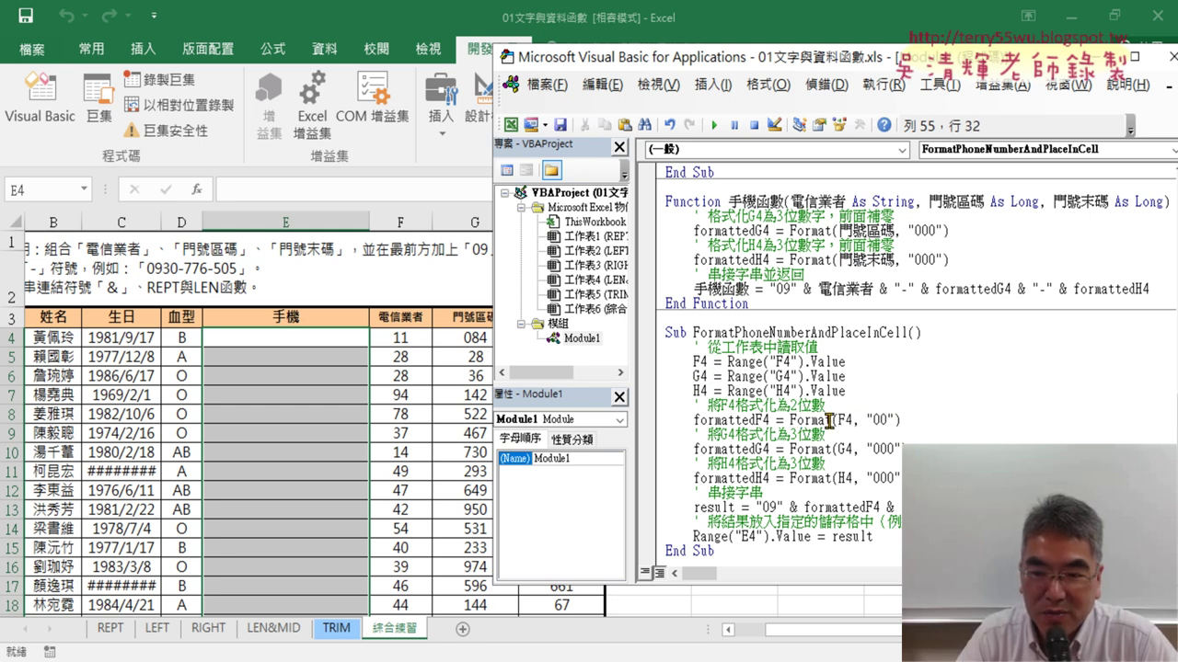
{"action": "left_click_drag", "start_coordinate": [833, 421], "coordinate": [791, 420]}
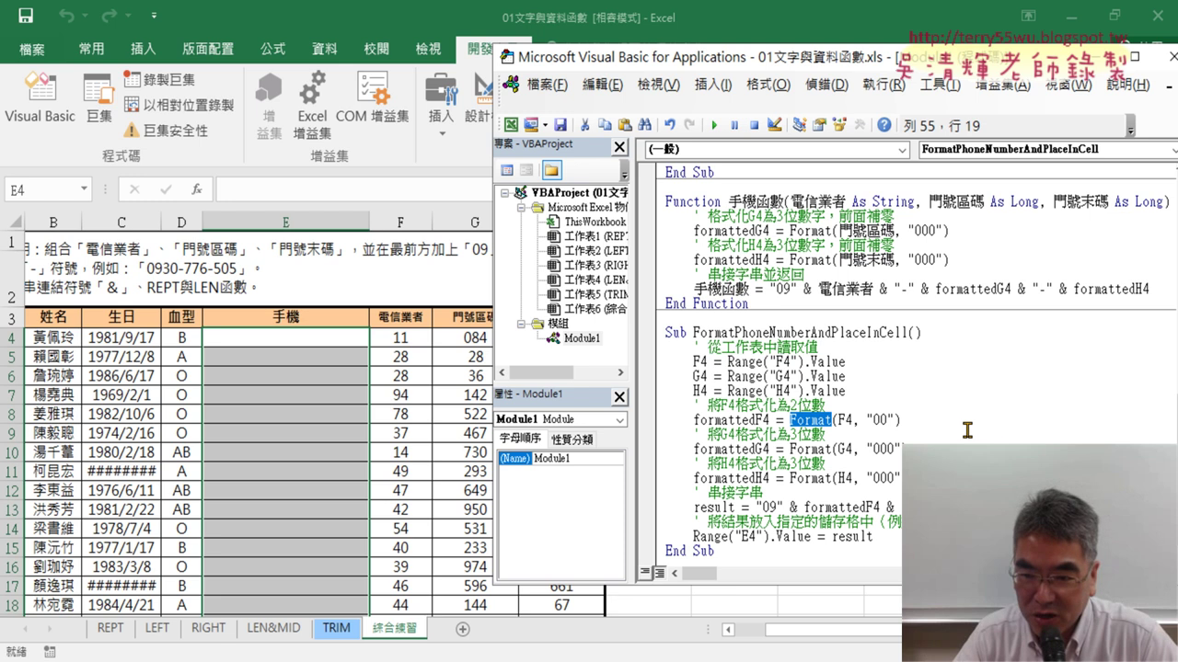
{"action": "left_click_drag", "start_coordinate": [909, 420], "coordinate": [692, 419]}
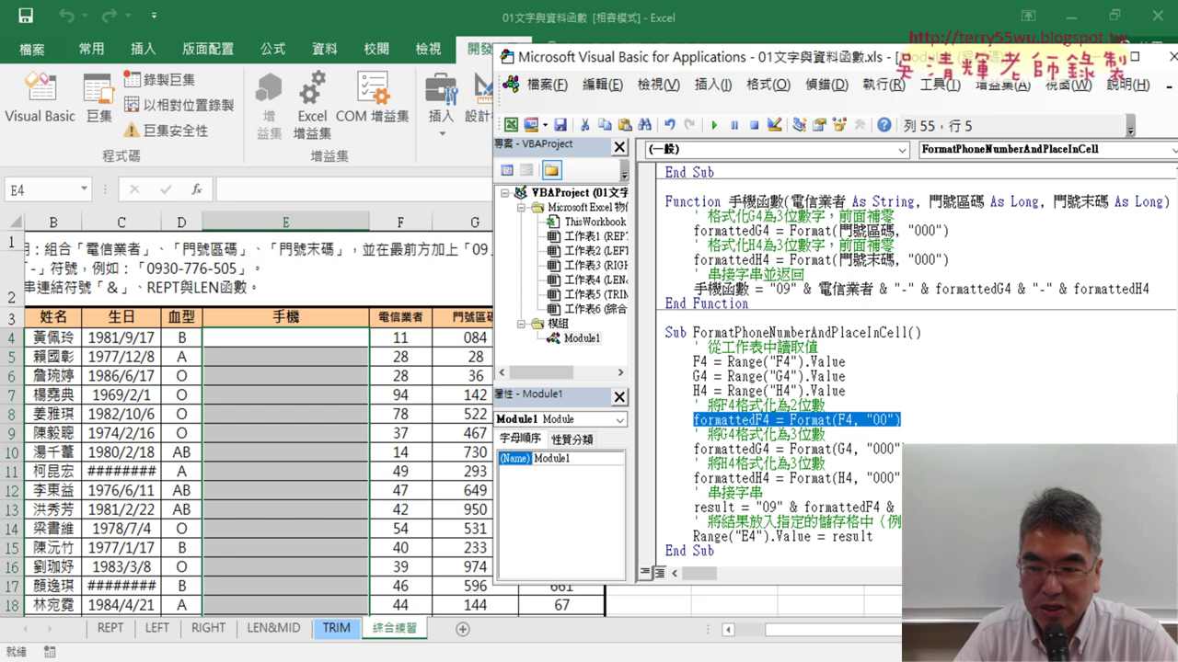
{"action": "left_click_drag", "start_coordinate": [733, 506], "coordinate": [708, 506]}
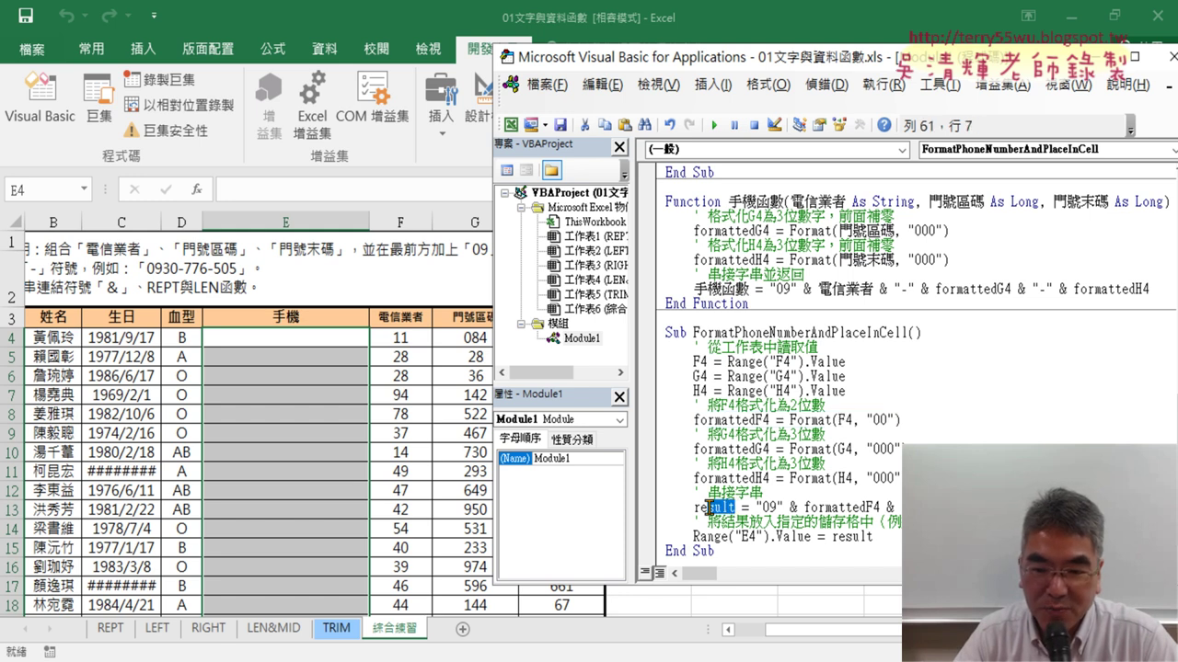
{"action": "left_click", "coordinate": [747, 539]}
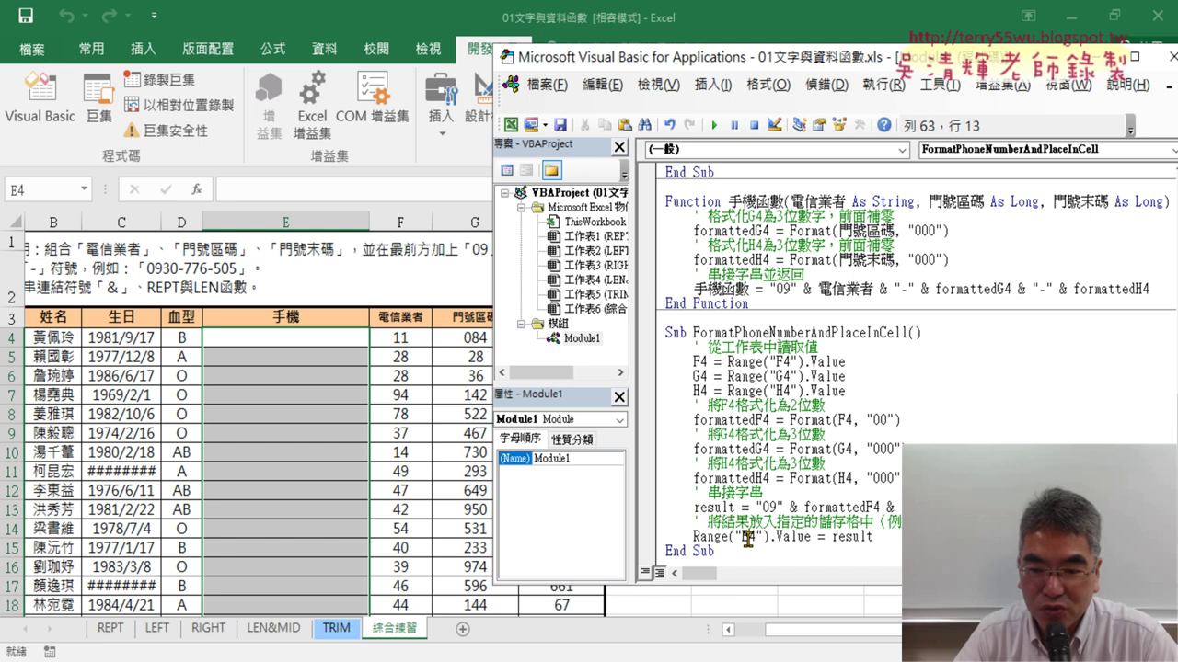
{"action": "left_click", "coordinate": [795, 465]}
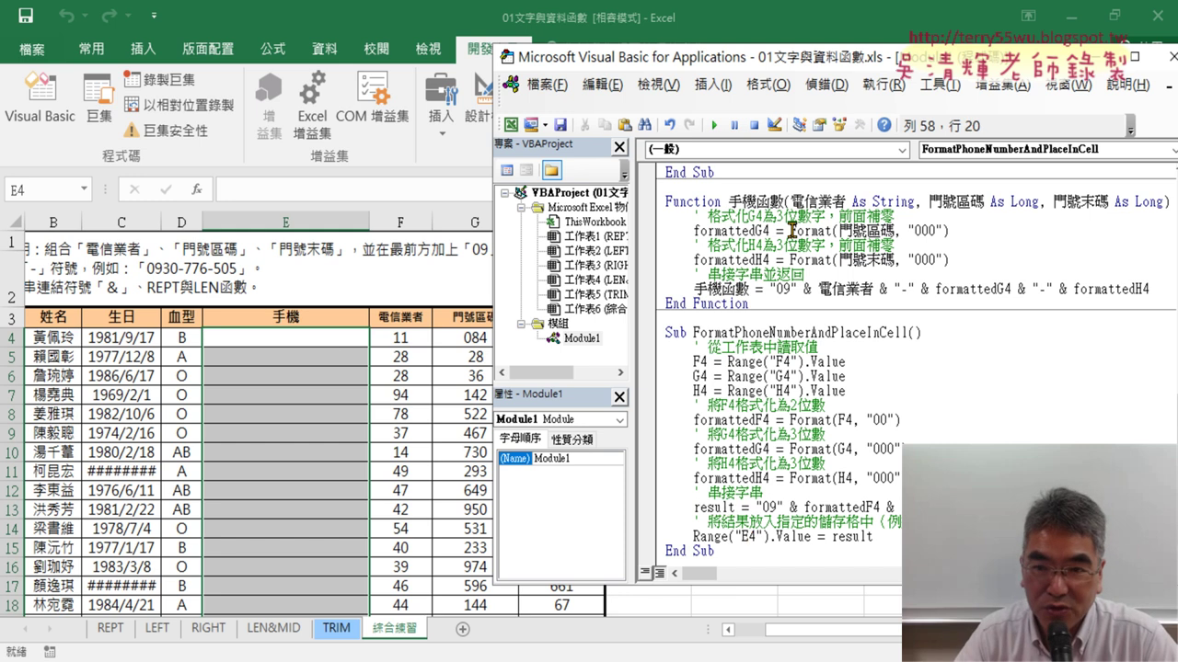
{"action": "left_click", "coordinate": [713, 126]}
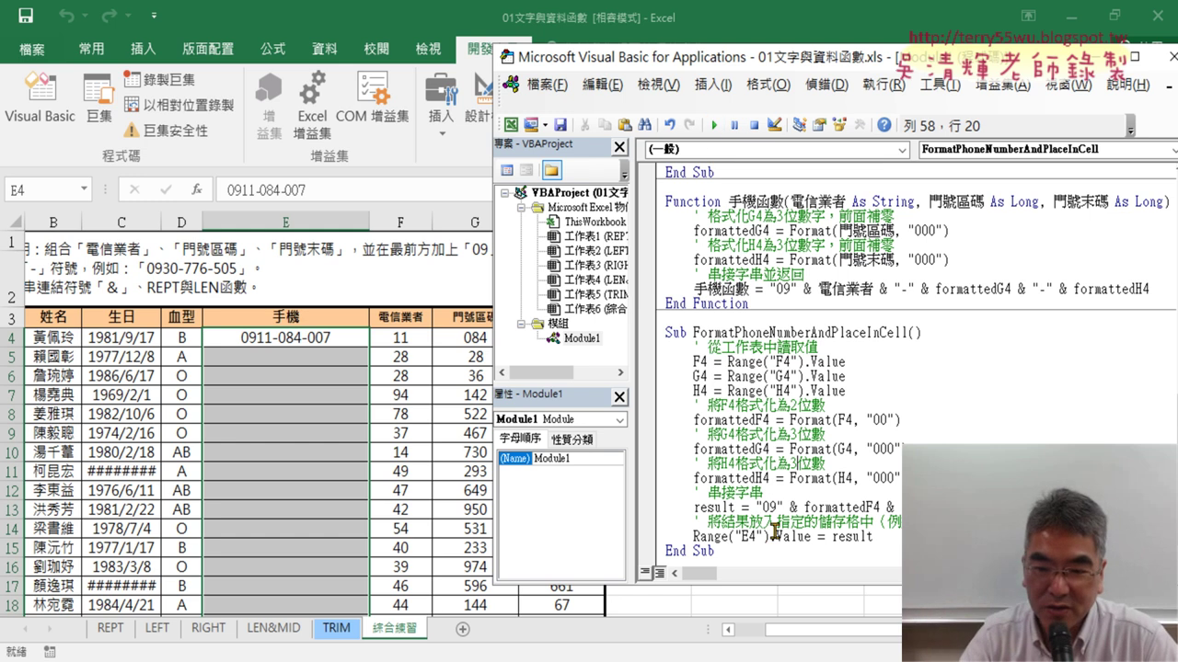
Step: Highlight Range("E4") in the line Range("E4").Value = result to explain the output target
{"action": "left_click_drag", "start_coordinate": [768, 535], "coordinate": [699, 537]}
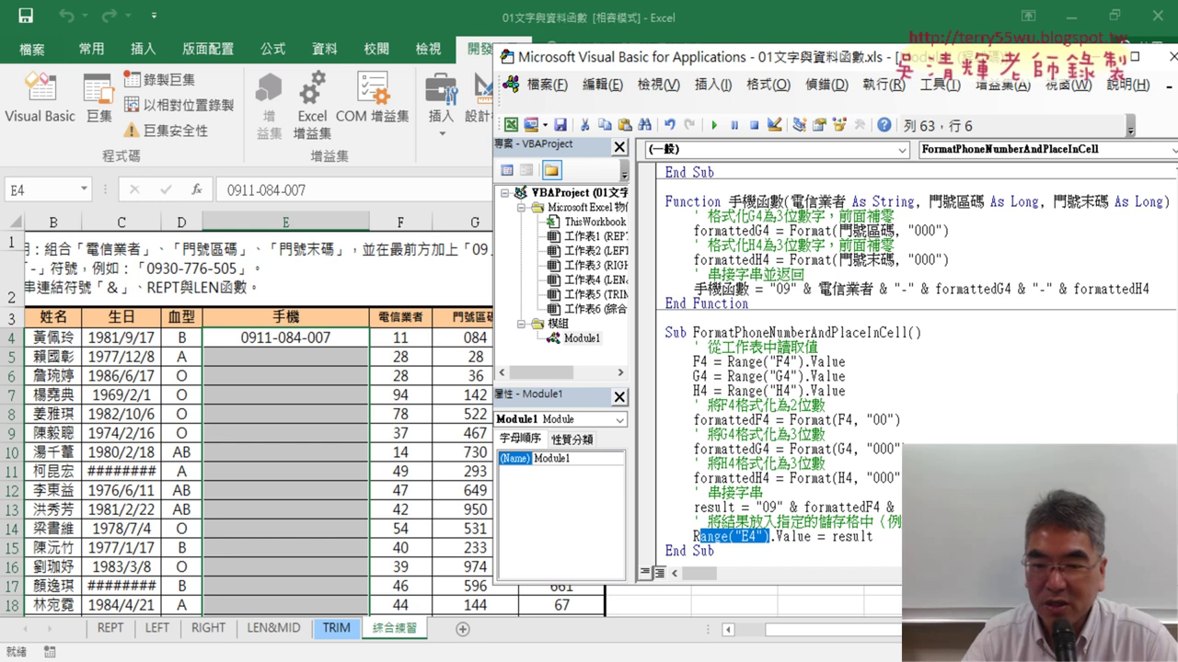
{"action": "left_click", "coordinate": [860, 506]}
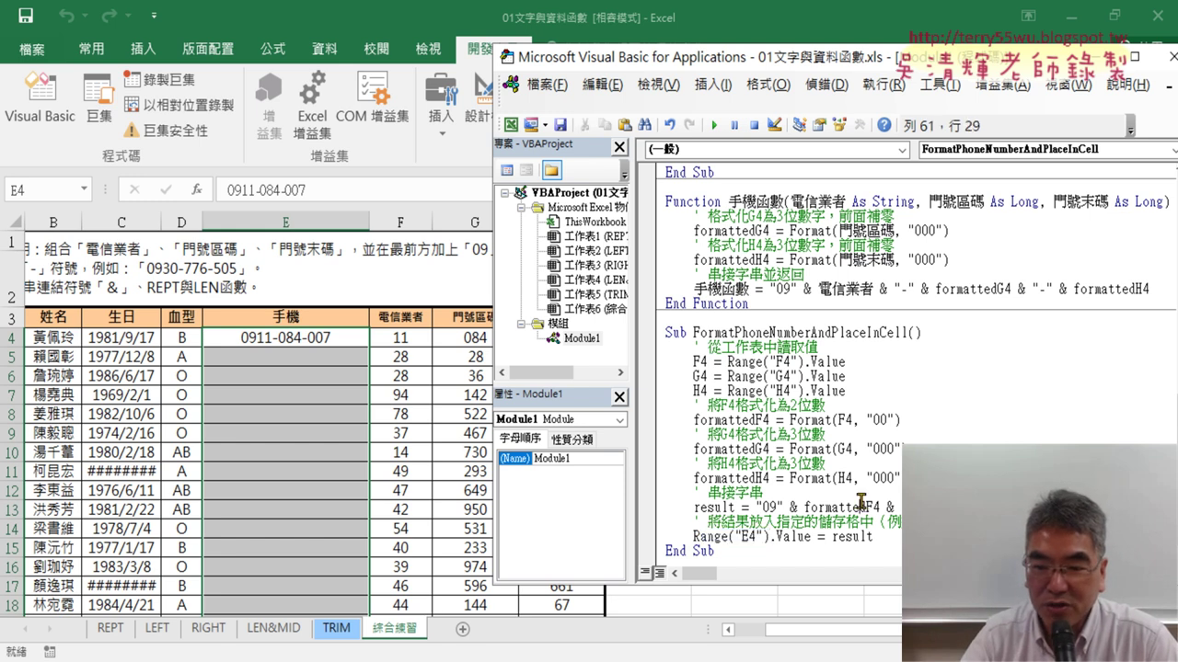
{"action": "left_click_drag", "start_coordinate": [695, 536], "coordinate": [762, 536]}
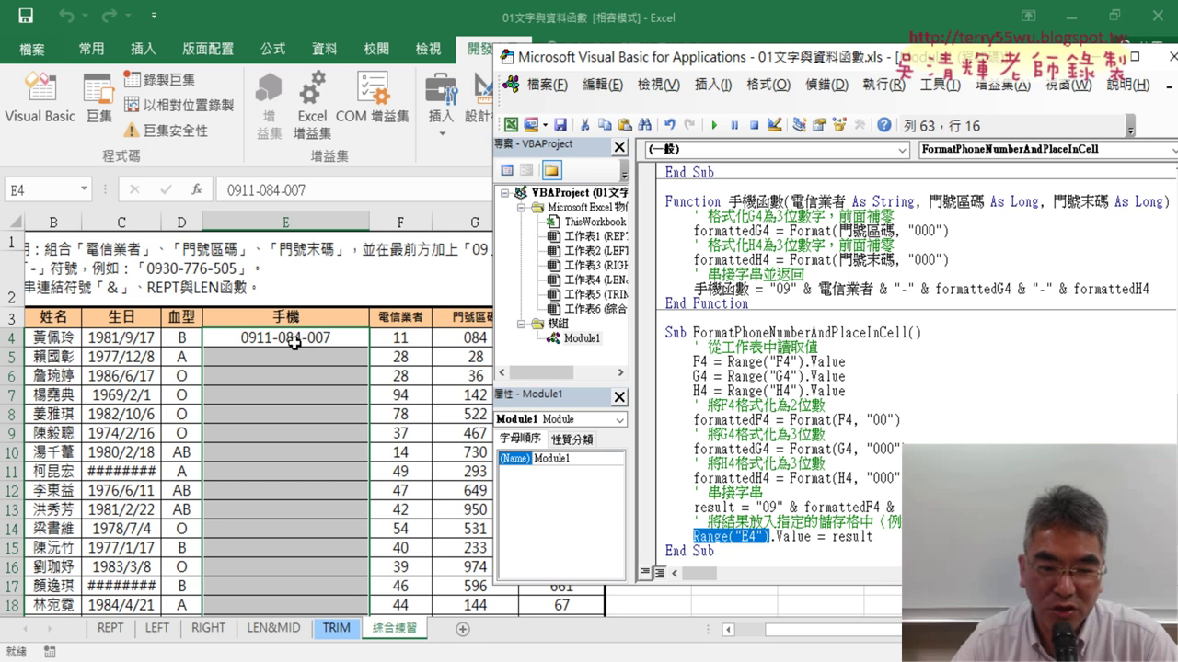
Step: Select the looping FormatPhoneNumberAndPlaceInRange Sub for rows 4–103 in the Google Doc, then return to VBA
{"action": "key", "text": "alt+Tab"}
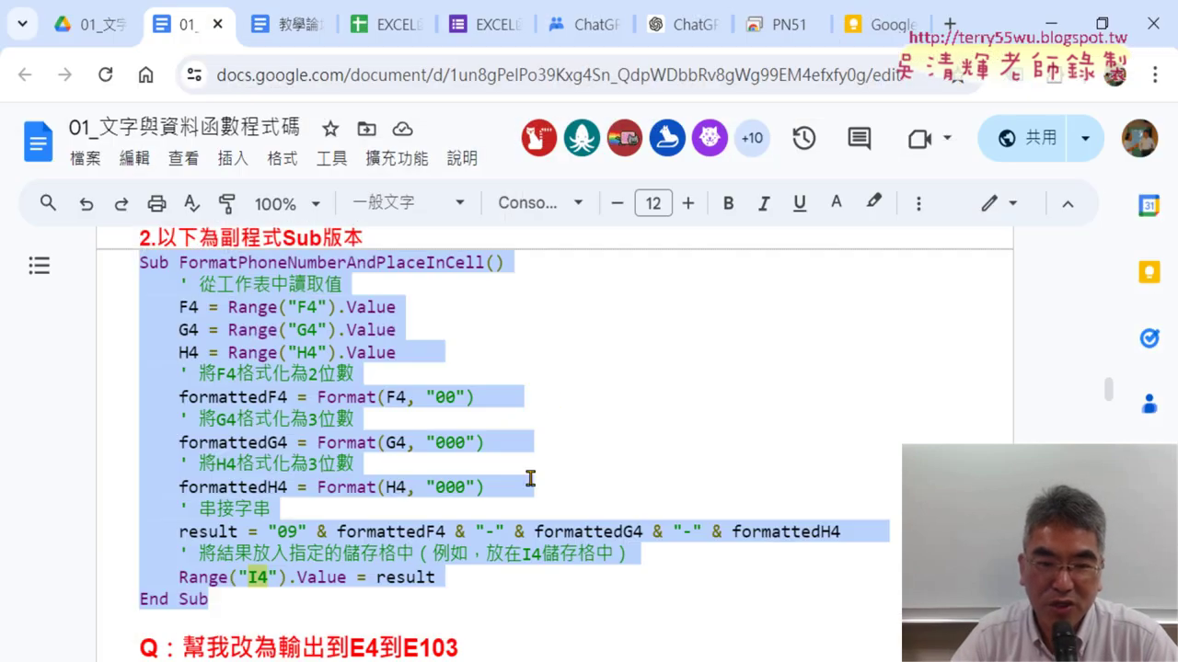
{"action": "scroll", "coordinate": [580, 367], "scroll_direction": "down", "scroll_amount": 2}
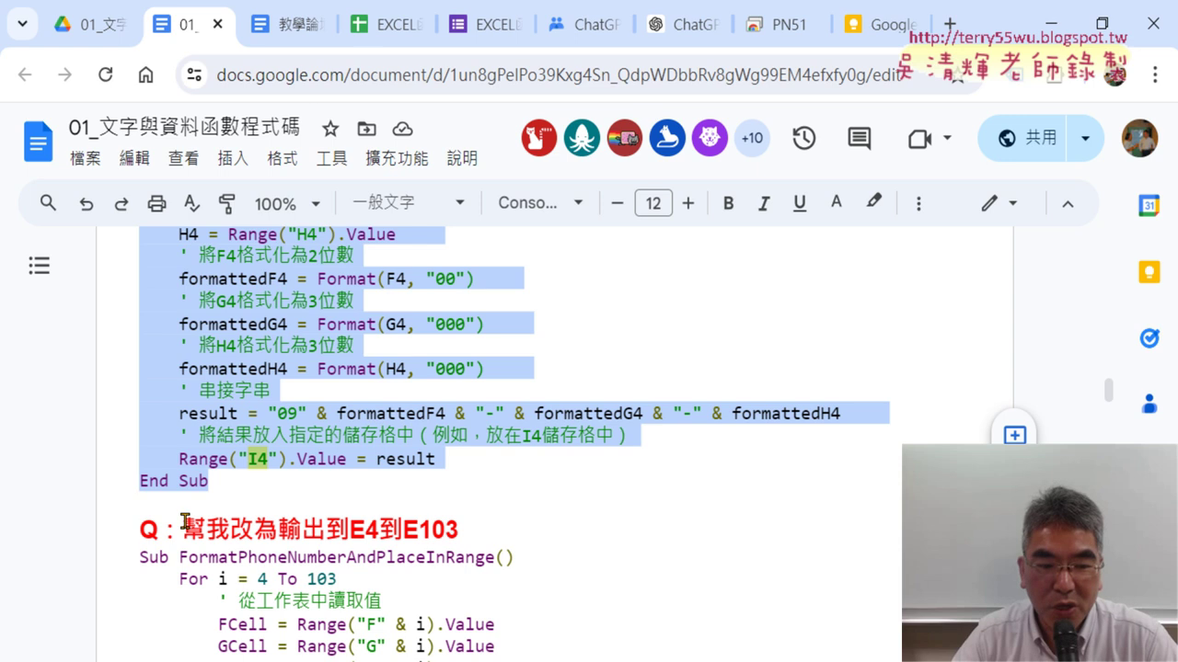
{"action": "left_click_drag", "start_coordinate": [183, 529], "coordinate": [455, 526]}
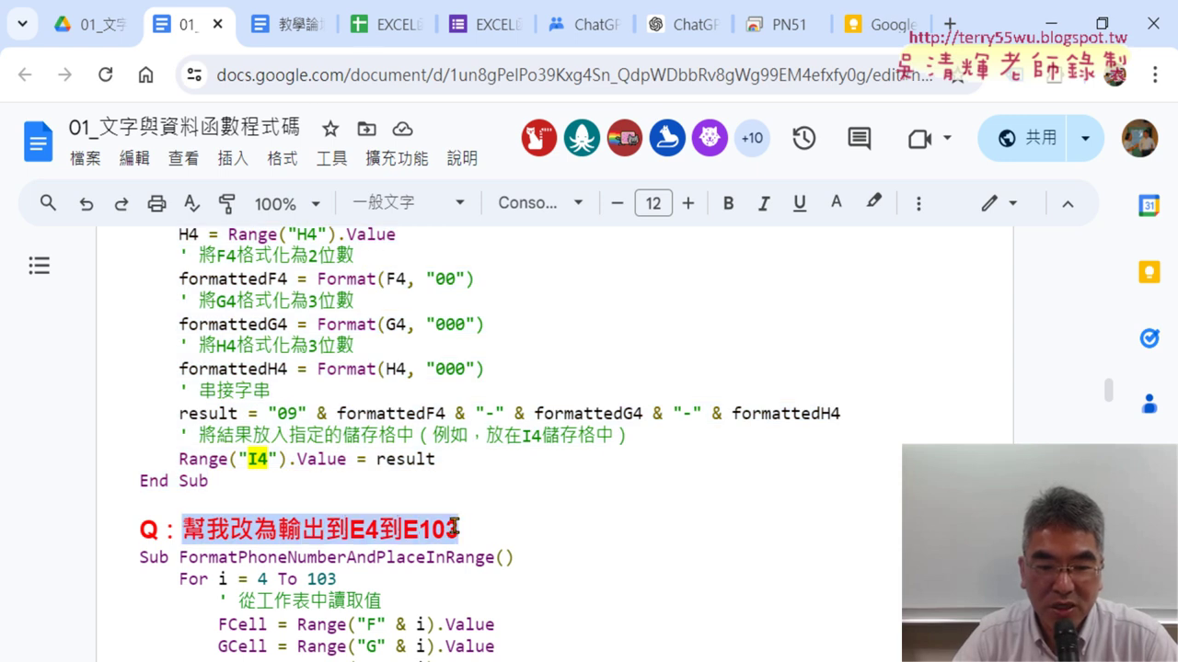
{"action": "scroll", "coordinate": [452, 437], "scroll_direction": "up", "scroll_amount": 1}
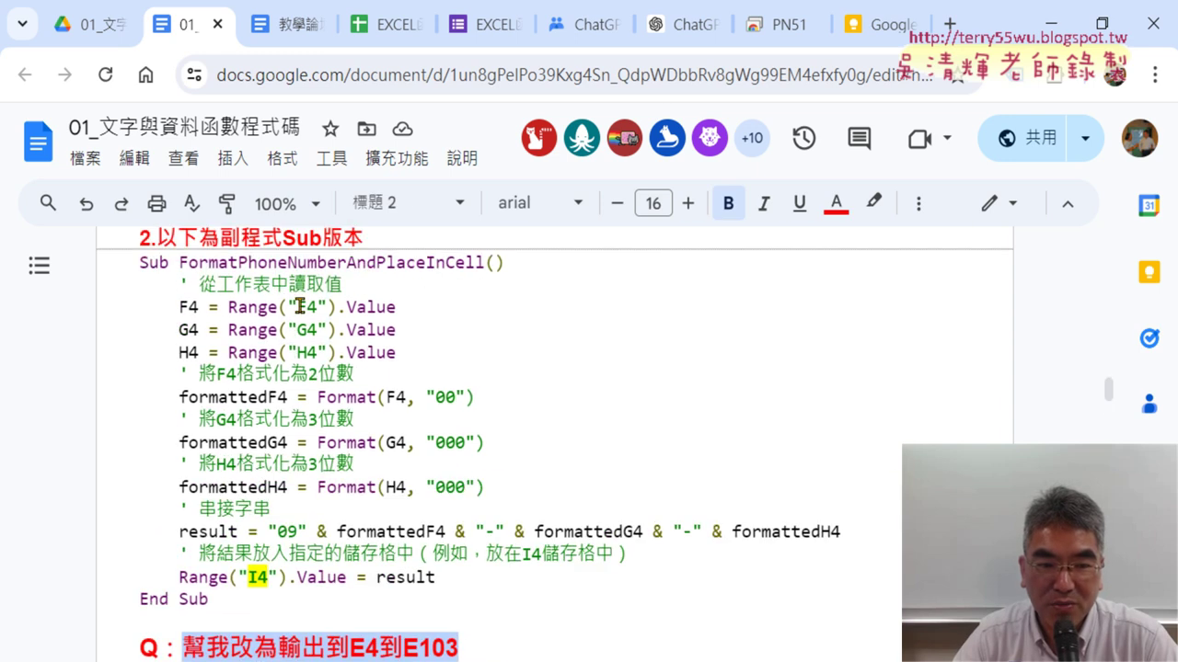
{"action": "scroll", "coordinate": [300, 305], "scroll_direction": "down", "scroll_amount": 1}
{"action": "scroll", "coordinate": [353, 267], "scroll_direction": "down", "scroll_amount": 3}
{"action": "left_click", "coordinate": [278, 344]}
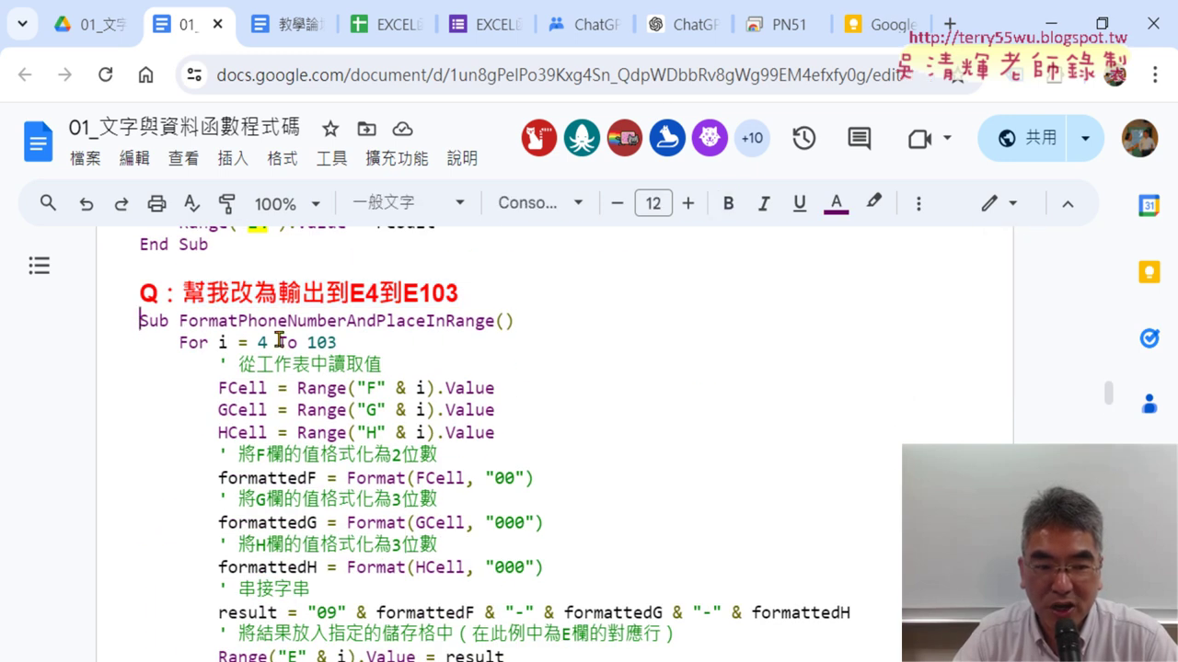
{"action": "scroll", "coordinate": [279, 344], "scroll_direction": "down", "scroll_amount": 3}
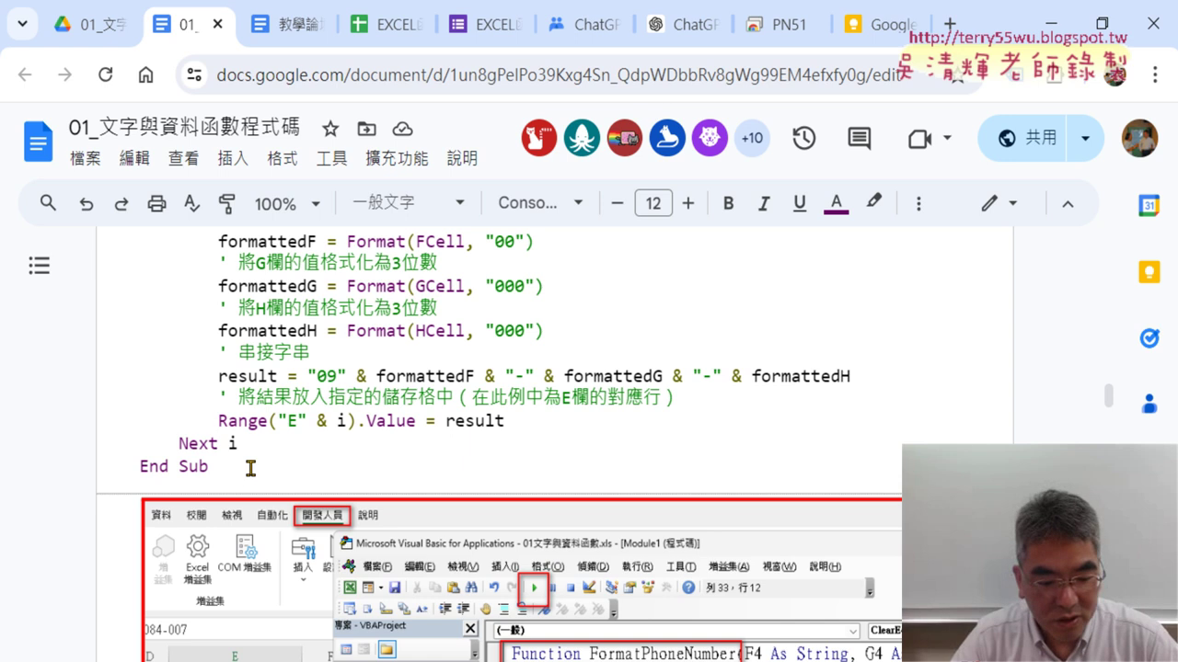
{"action": "left_click", "coordinate": [299, 466], "text": "shift"}
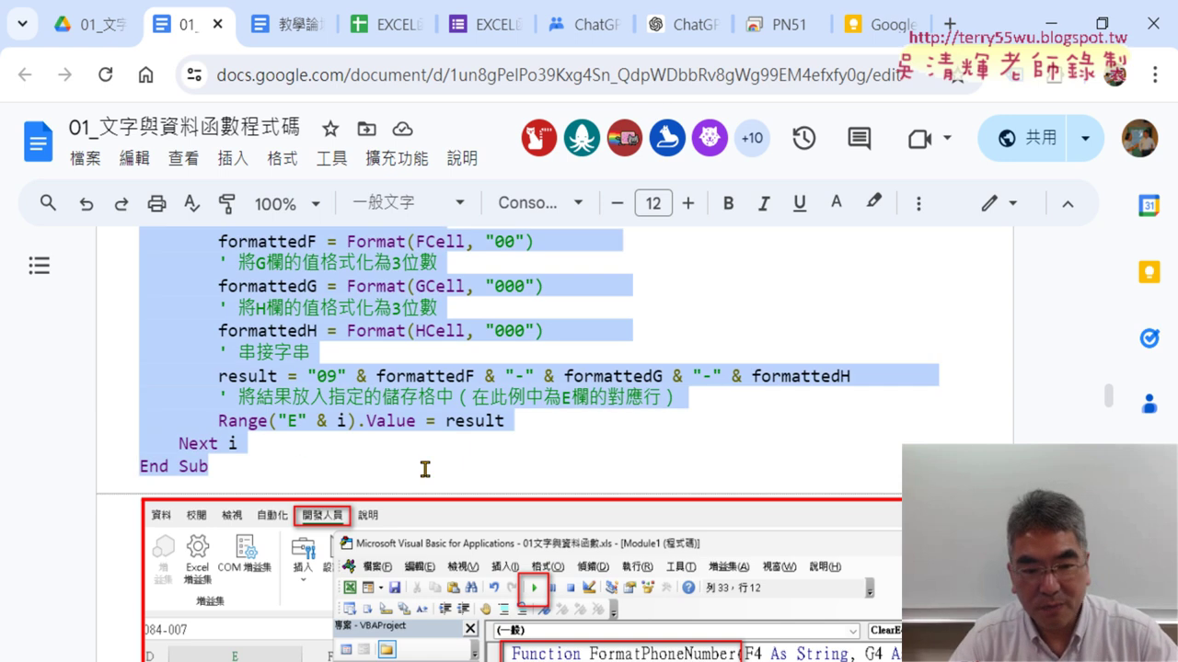
{"action": "key", "text": "alt+Tab"}
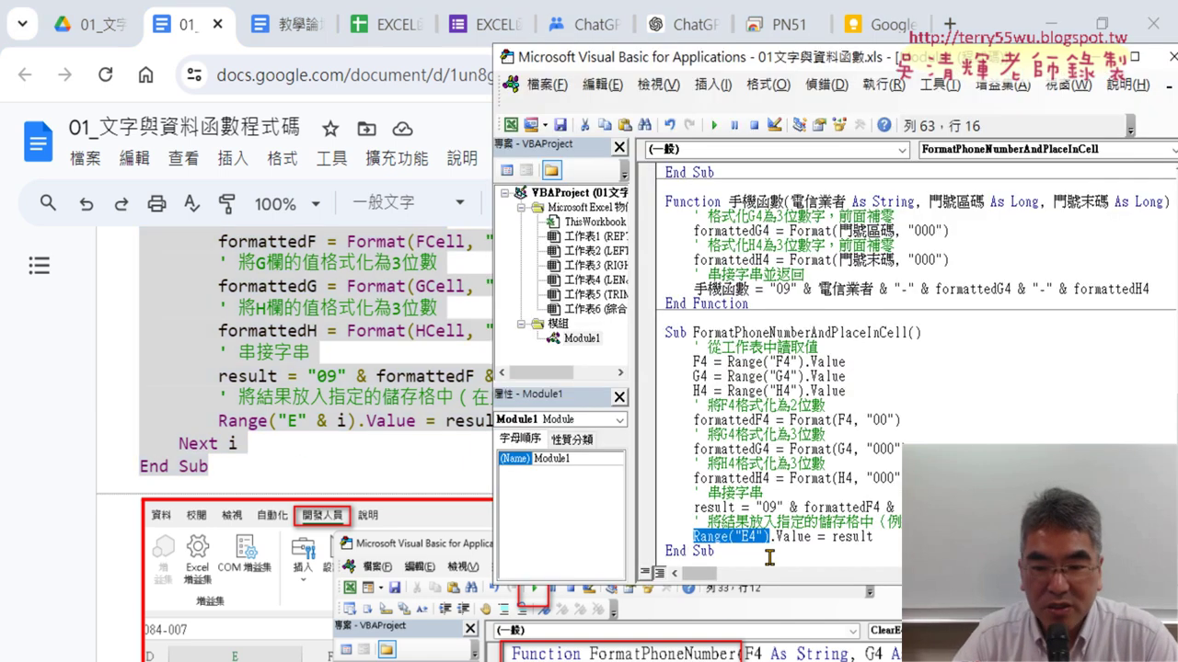
Step: Paste FormatPhoneNumberAndPlaceInRange over the old single-cell Sub in Module1
{"action": "left_click_drag", "start_coordinate": [769, 552], "coordinate": [663, 335]}
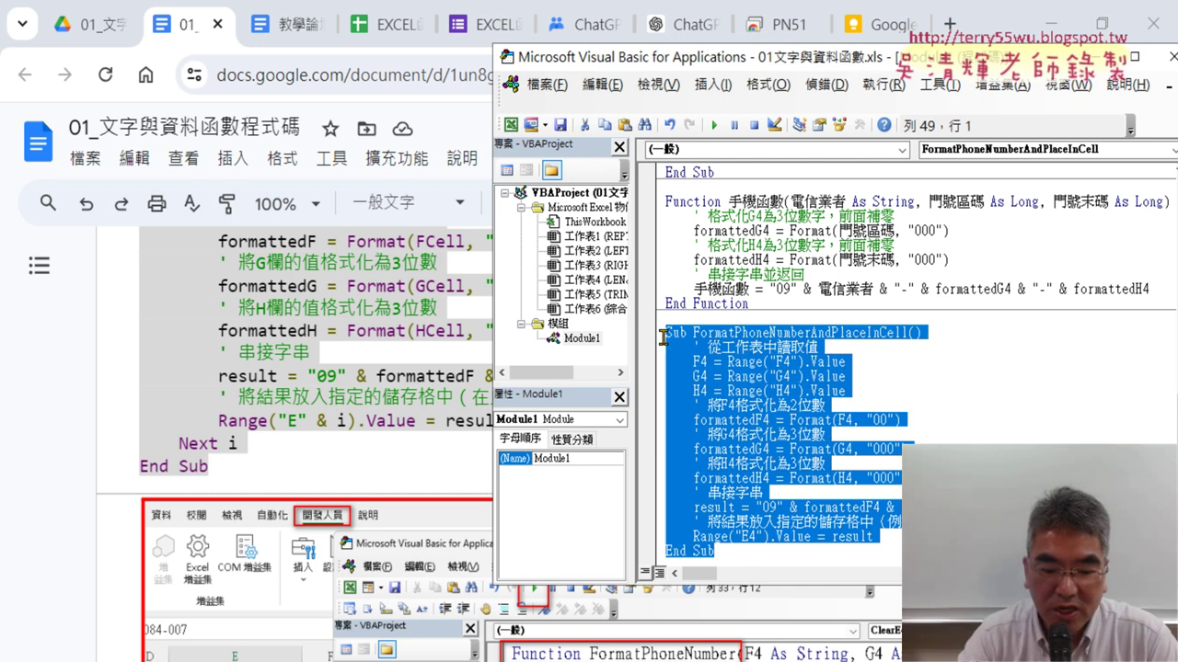
{"action": "key", "text": "ctrl+v"}
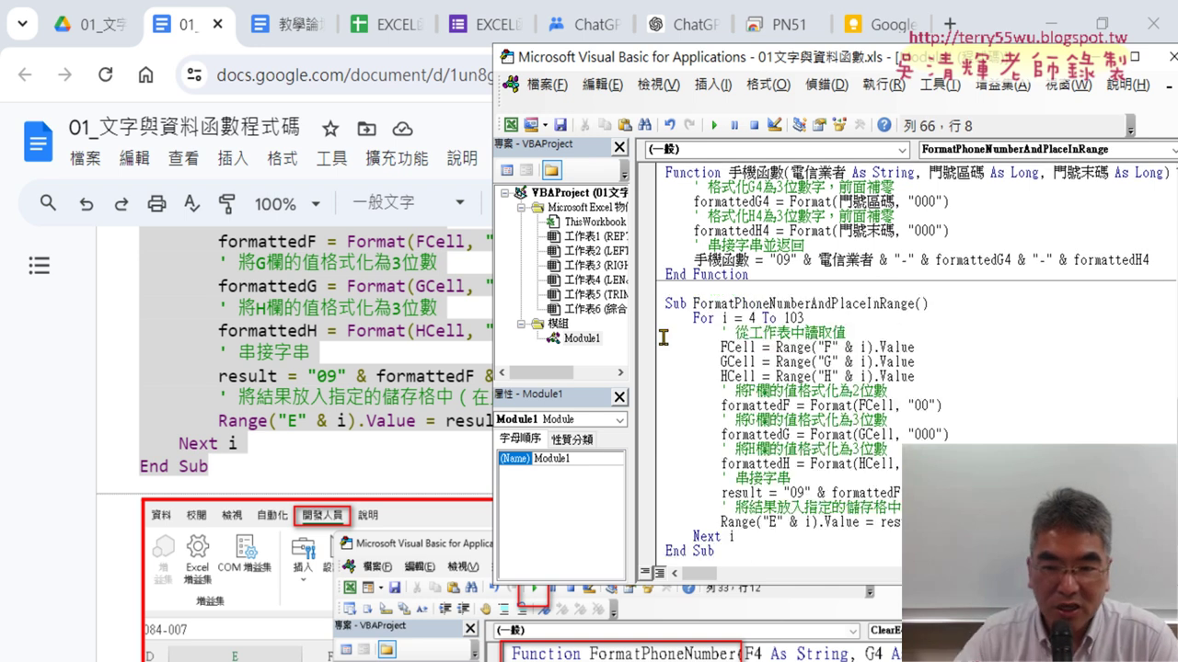
{"action": "left_click_drag", "start_coordinate": [804, 318], "coordinate": [659, 322]}
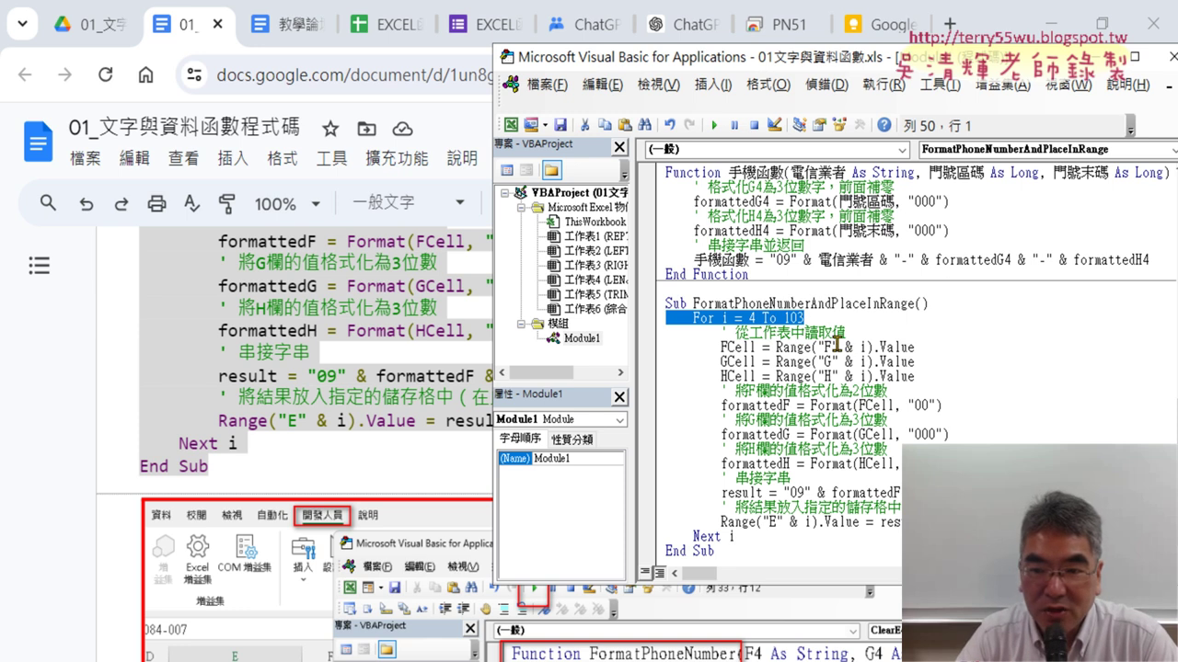
Step: Highlight & i, the loop variable i and the 4 To 103 range, then minimize Chrome
{"action": "left_click_drag", "start_coordinate": [838, 346], "coordinate": [867, 344]}
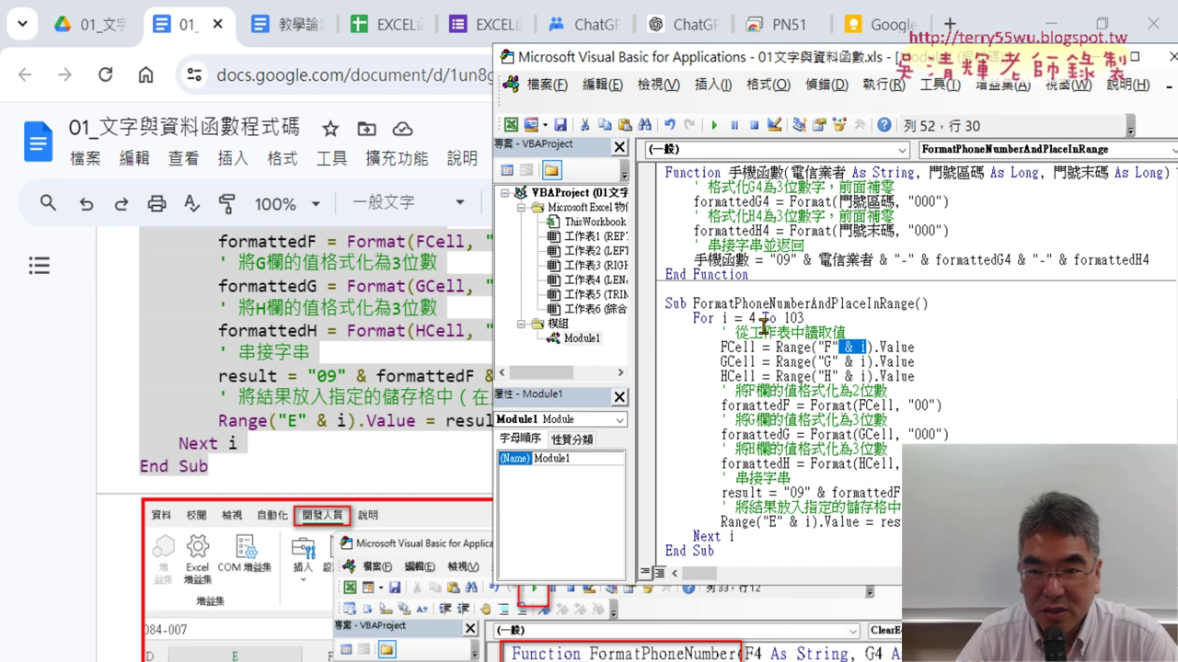
{"action": "left_click_drag", "start_coordinate": [735, 318], "coordinate": [721, 317]}
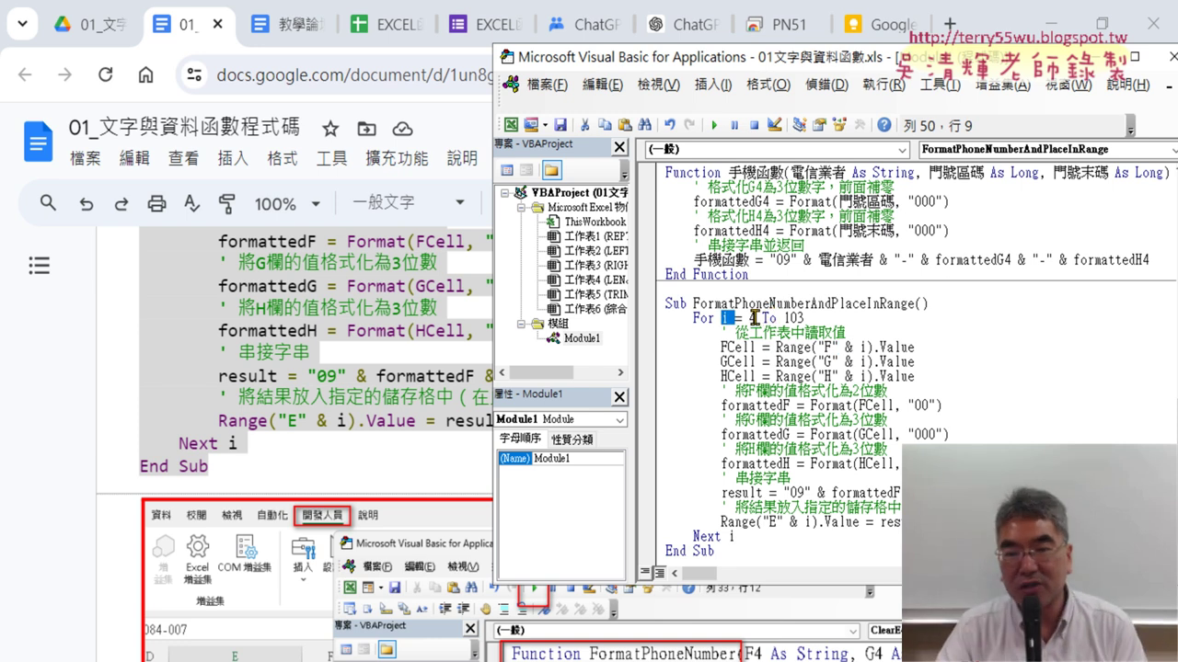
{"action": "left_click_drag", "start_coordinate": [747, 317], "coordinate": [806, 315]}
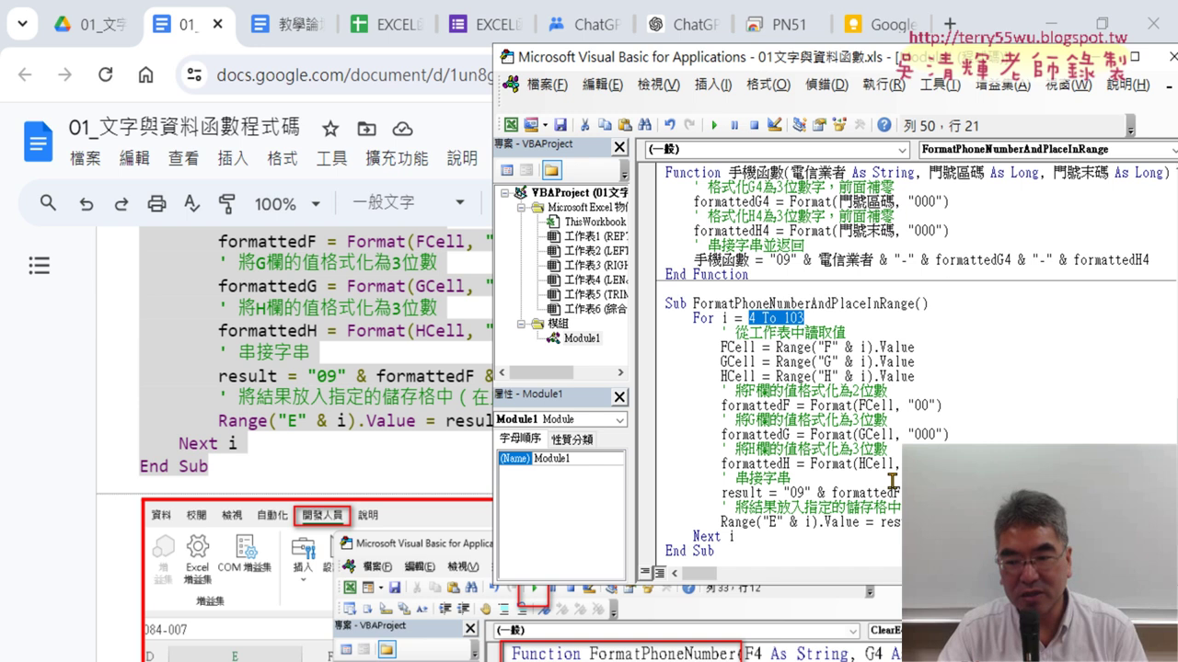
{"action": "left_click", "coordinate": [1058, 18]}
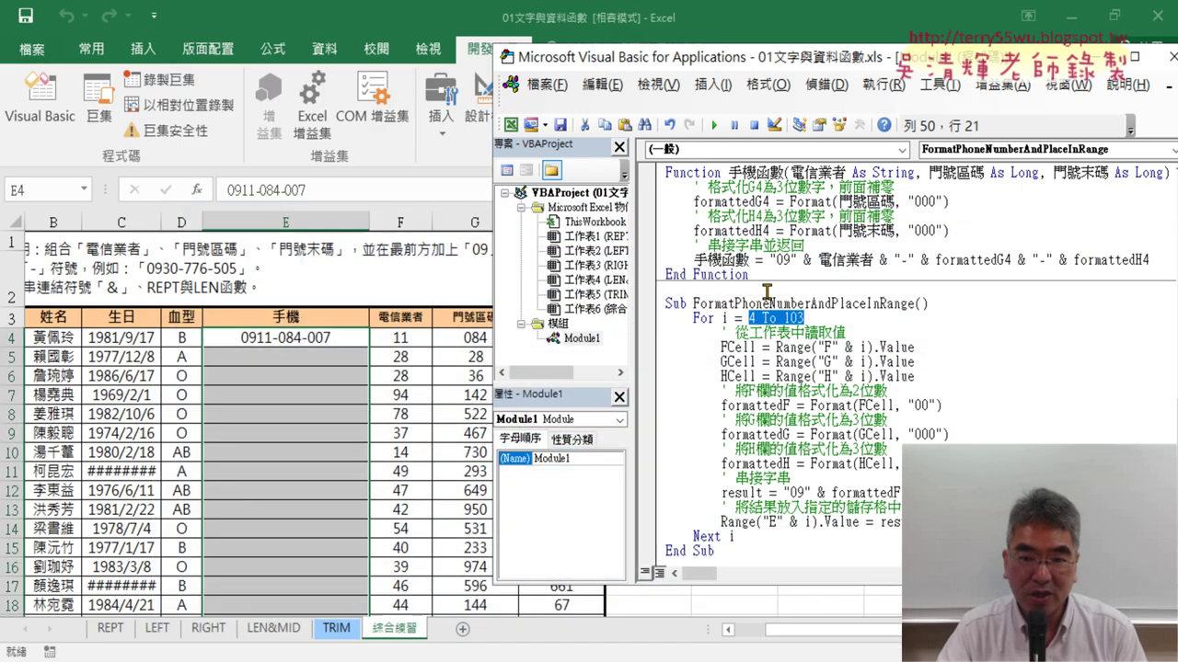
{"action": "left_click", "coordinate": [780, 347]}
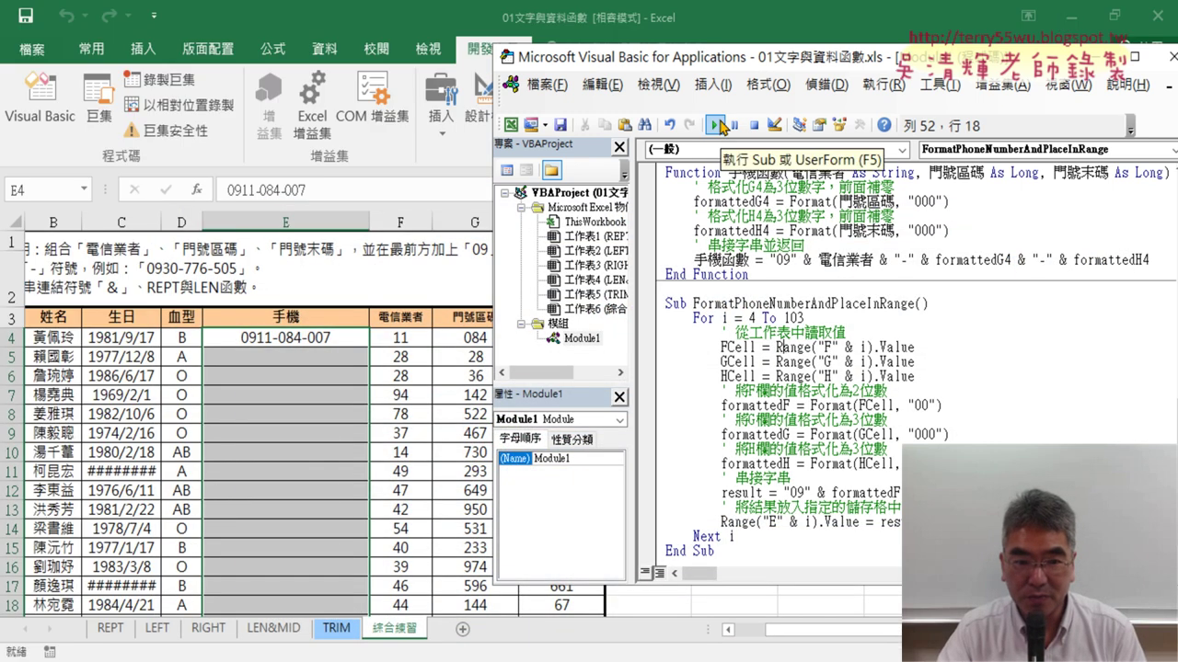
{"action": "left_click", "coordinate": [716, 125]}
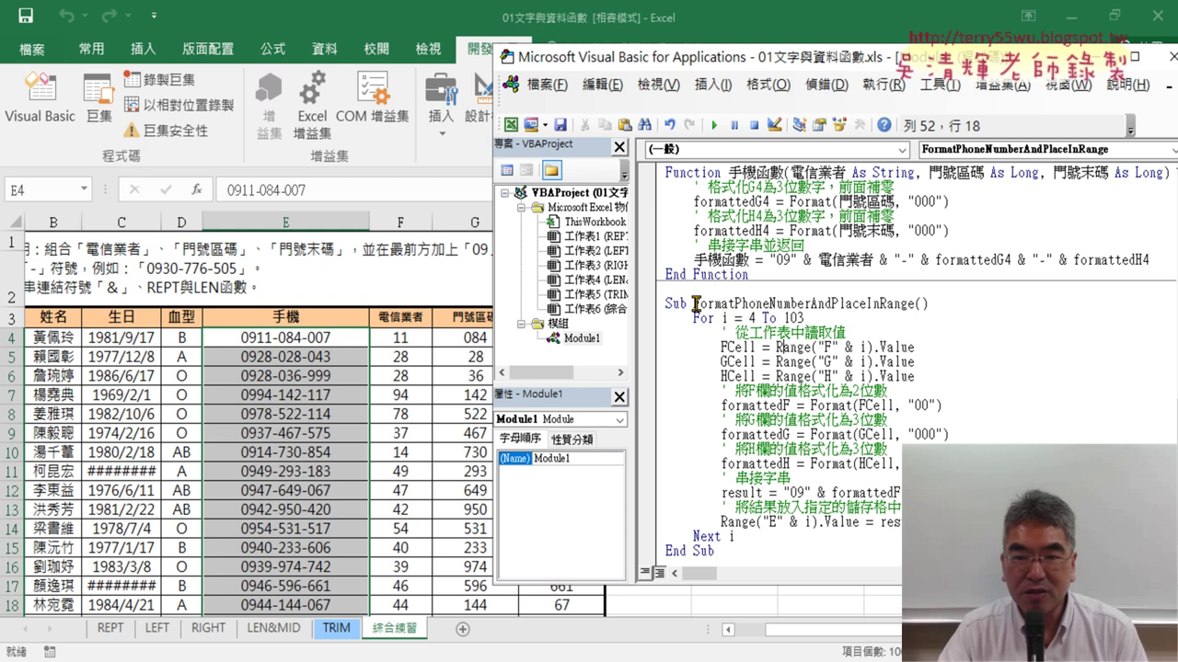
{"action": "left_click_drag", "start_coordinate": [694, 304], "coordinate": [916, 303]}
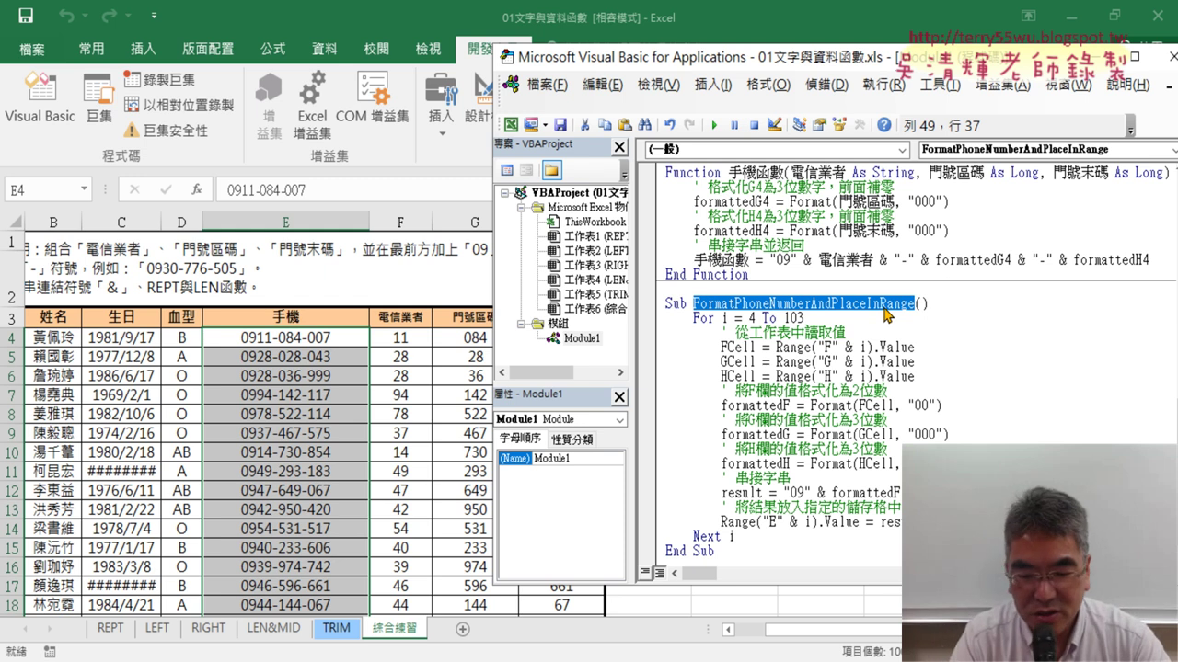
Step: Replace the Sub name FormatPhoneNumberAndPlaceInRange with 手機串接 using the Chinese IME
{"action": "key", "text": "Delete"}
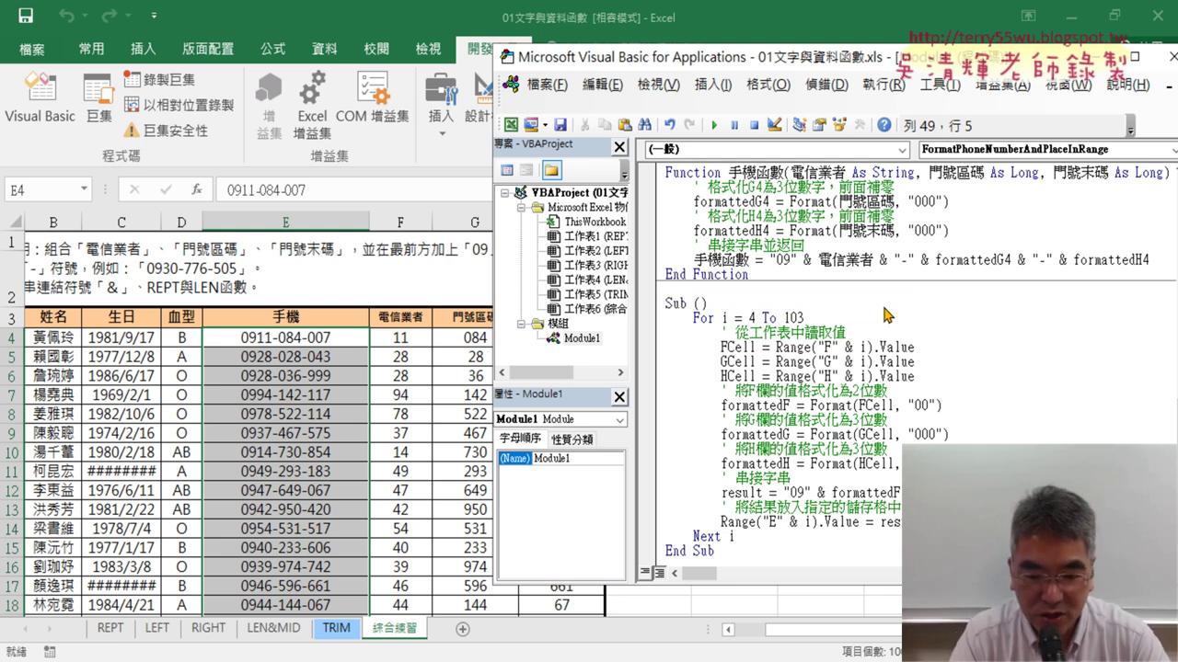
{"action": "type", "text": "アス"}
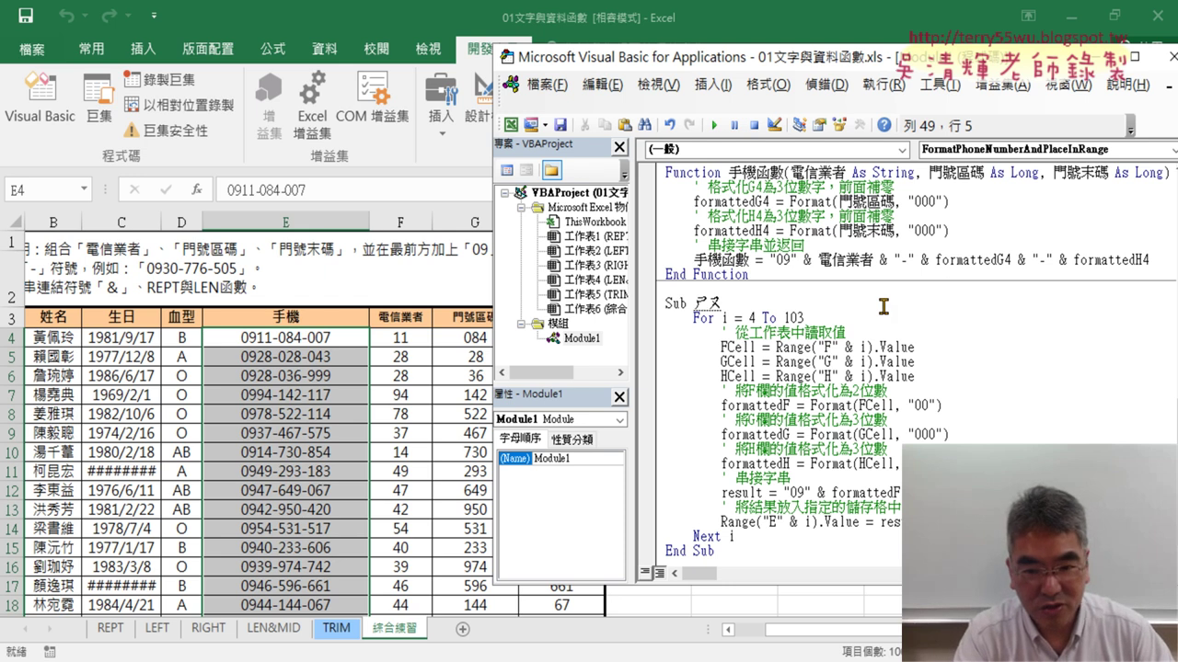
{"action": "key", "text": "BackSpace"}
{"action": "key", "text": "BackSpace"}
{"action": "type", "text": "手ㄐㄧ"}
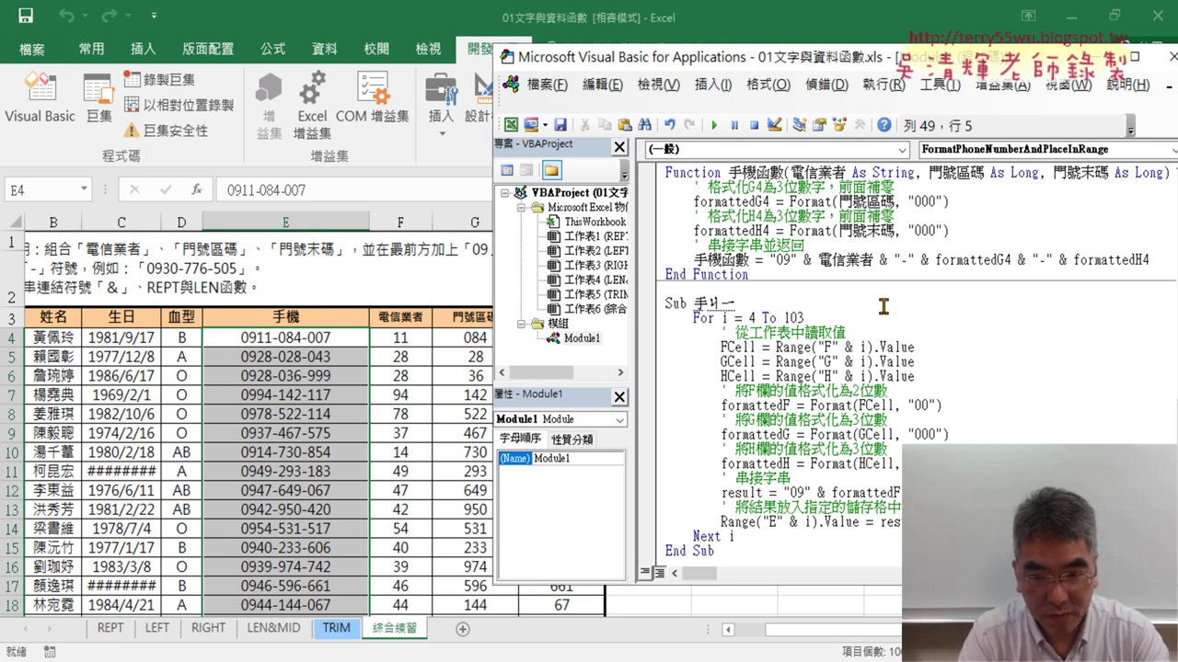
{"action": "key", "text": "space"}
{"action": "key", "text": "Return"}
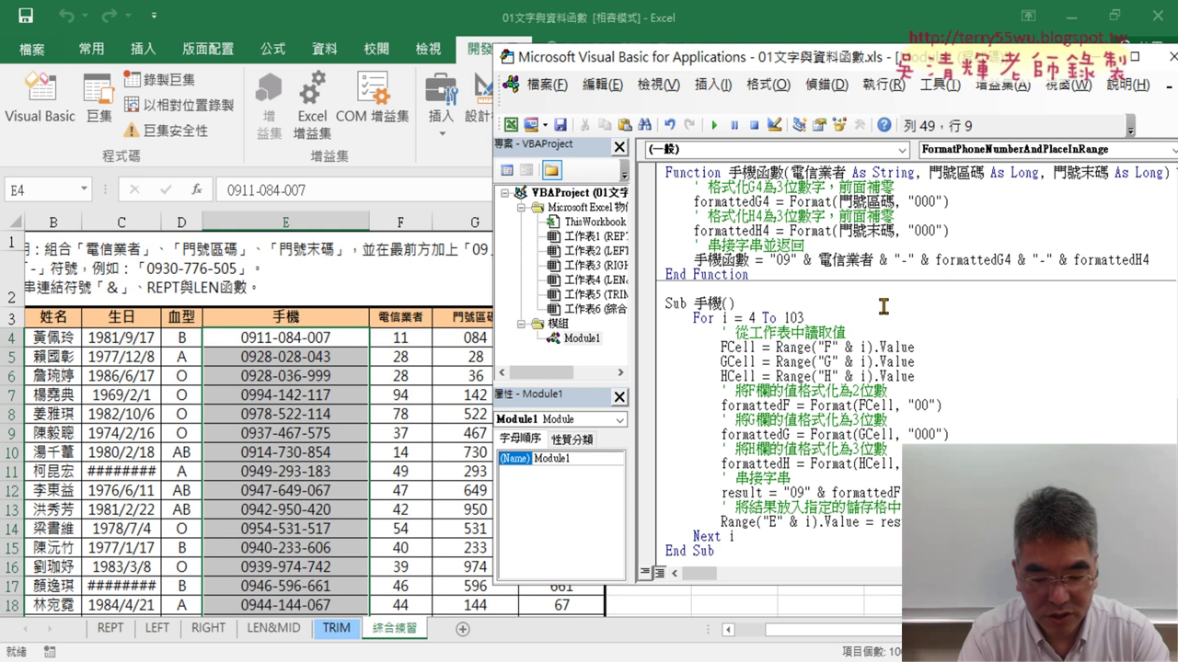
{"action": "type", "text": "串接"}
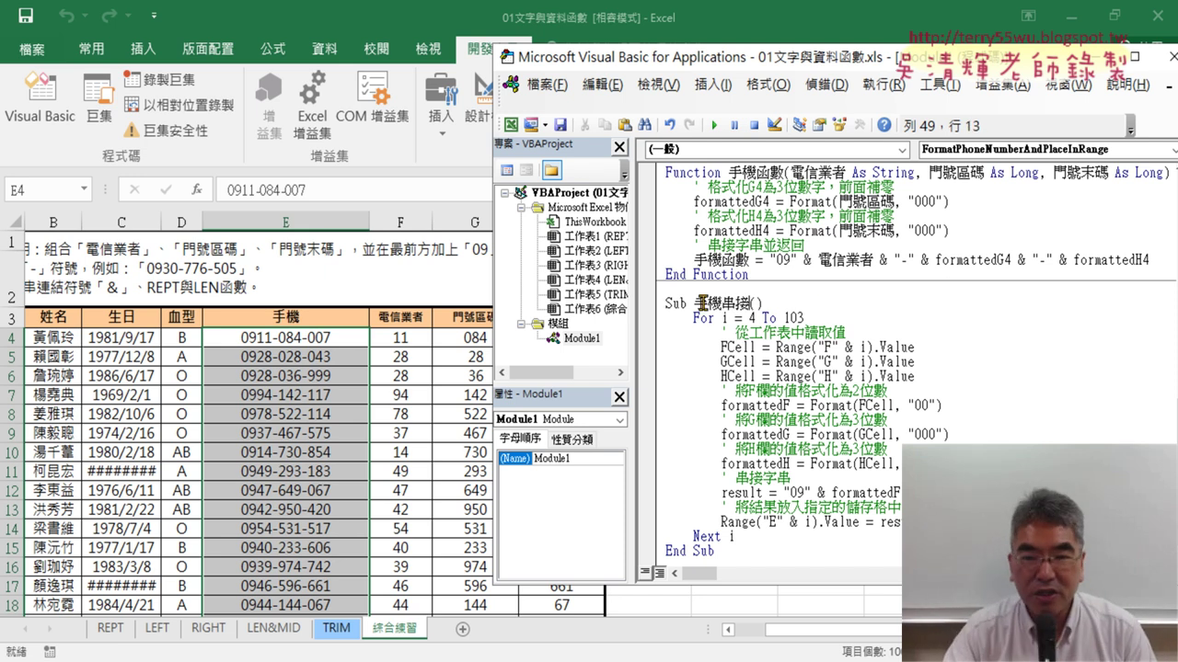
{"action": "left_click_drag", "start_coordinate": [695, 302], "coordinate": [748, 305]}
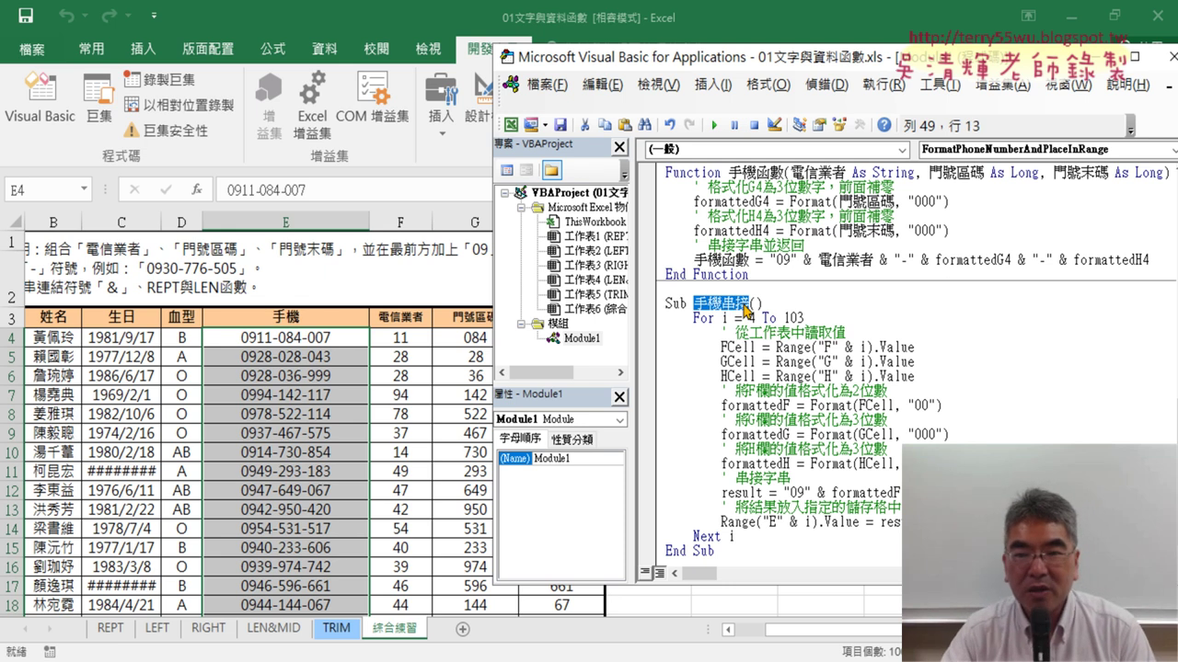
Step: Compare 手機函數's parameter list with 手機串接's empty parentheses, then return to Google Docs
{"action": "scroll", "coordinate": [748, 311], "scroll_direction": "up", "scroll_amount": 1}
{"action": "scroll", "coordinate": [748, 311], "scroll_direction": "up", "scroll_amount": 1}
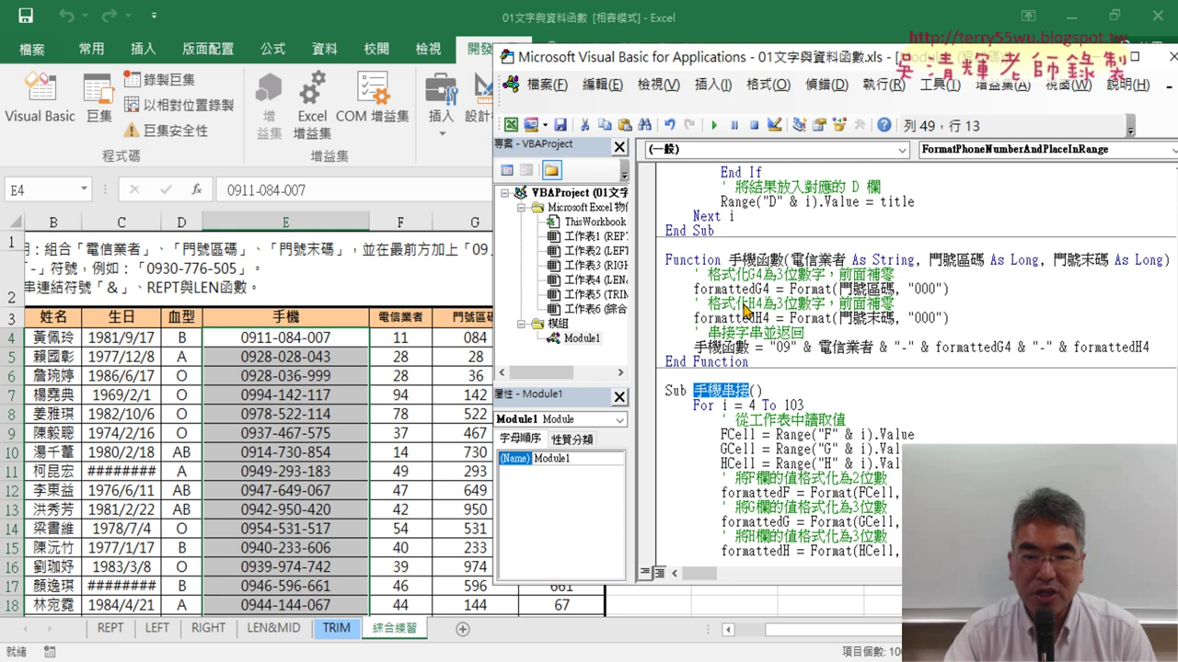
{"action": "left_click_drag", "start_coordinate": [783, 261], "coordinate": [1055, 261]}
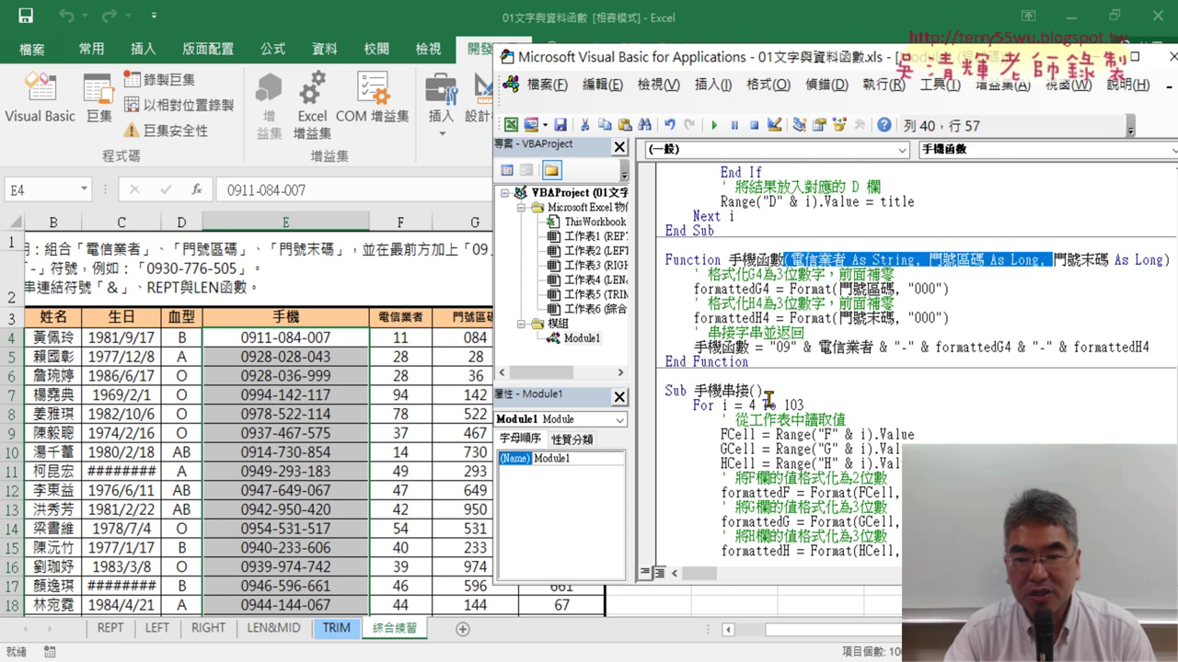
{"action": "left_click_drag", "start_coordinate": [764, 391], "coordinate": [751, 390]}
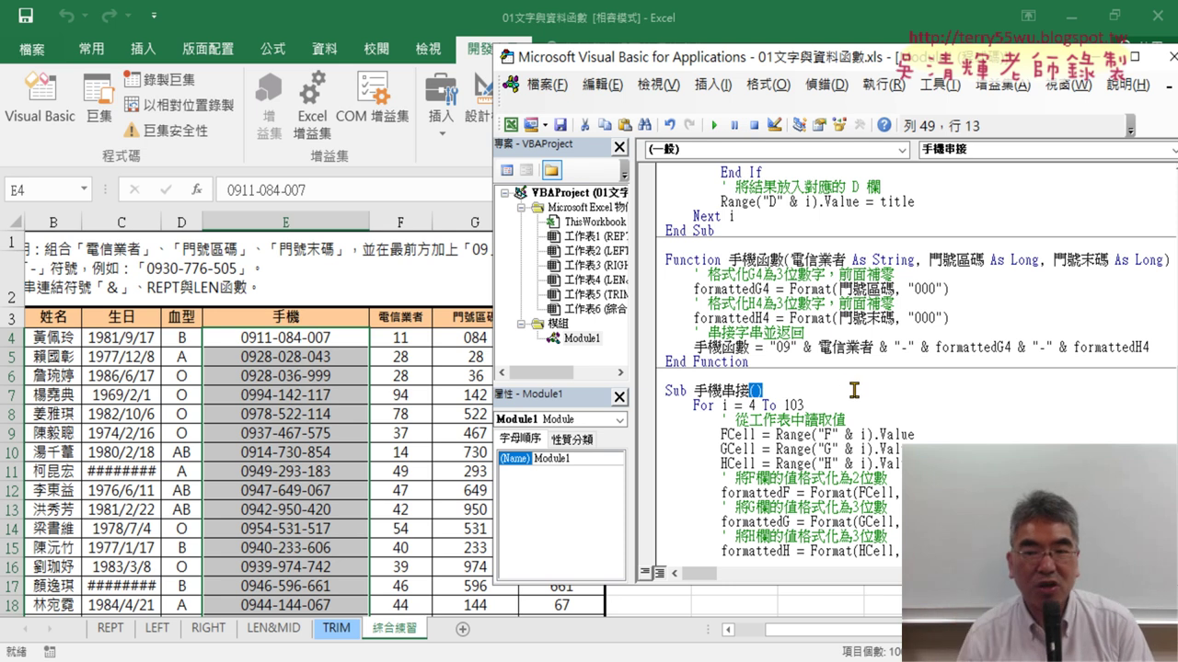
{"action": "scroll", "coordinate": [839, 390], "scroll_direction": "down", "scroll_amount": 1}
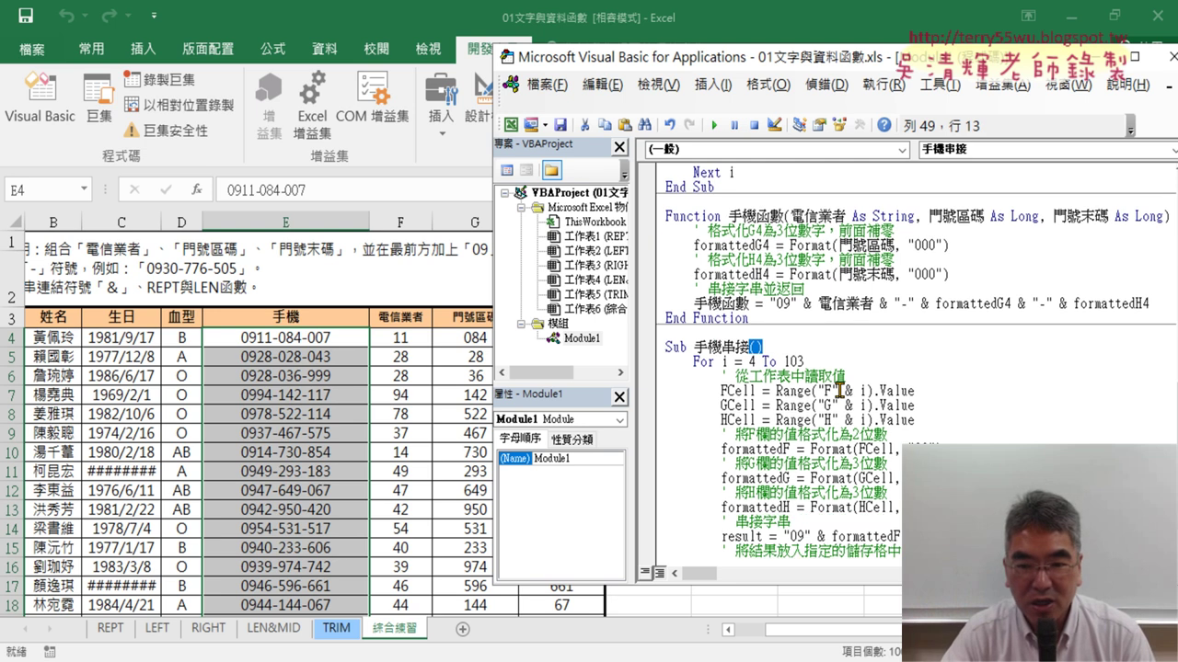
{"action": "scroll", "coordinate": [839, 390], "scroll_direction": "down", "scroll_amount": 1}
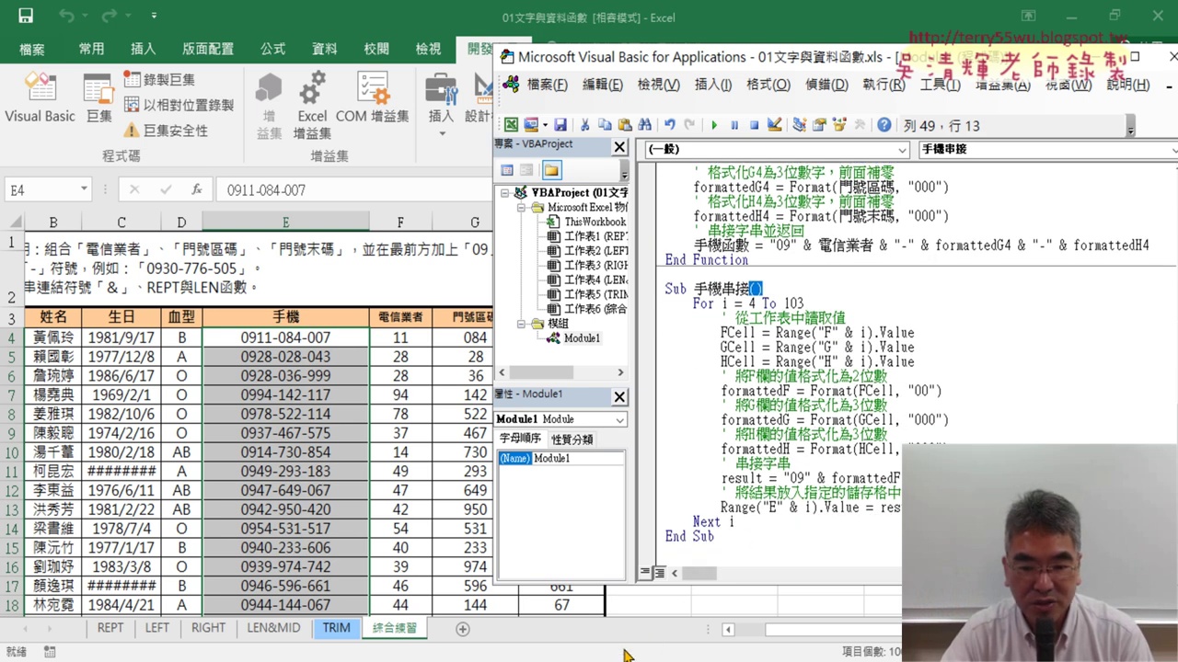
{"action": "key", "text": "alt+Tab"}
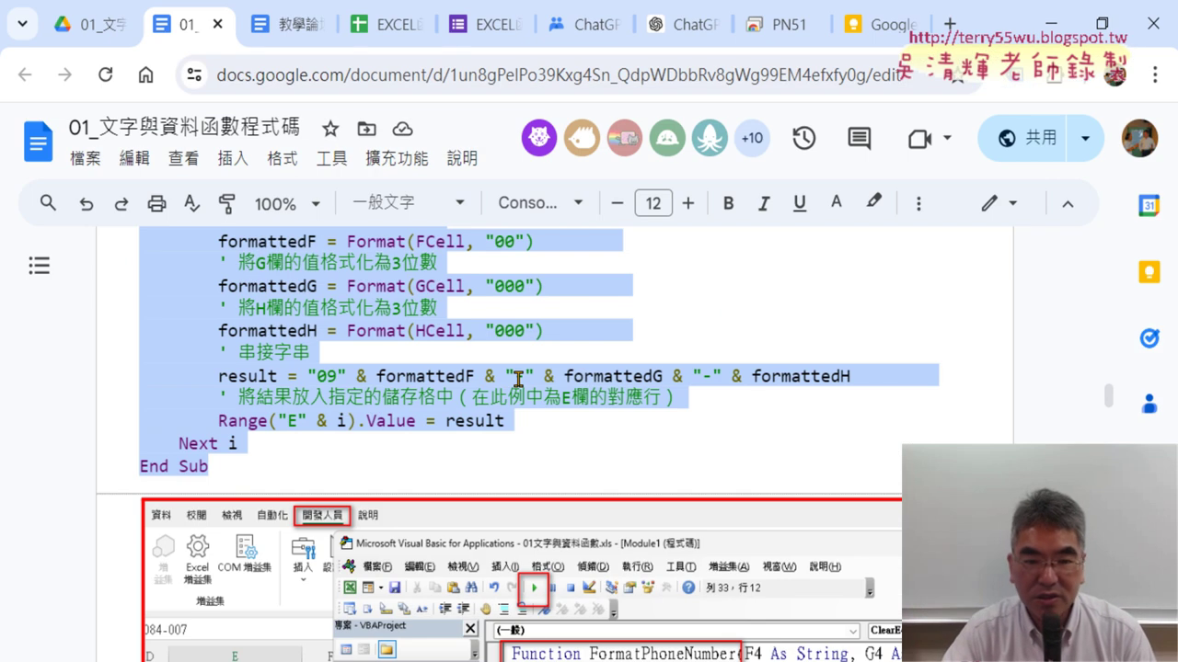
Step: Open the ChatGPT tab showing the 請幫我改寫為VBA的SUB程式 request and its GenerateFormattedString answer
{"action": "scroll", "coordinate": [520, 379], "scroll_direction": "up", "scroll_amount": 1}
{"action": "scroll", "coordinate": [520, 379], "scroll_direction": "up", "scroll_amount": 1}
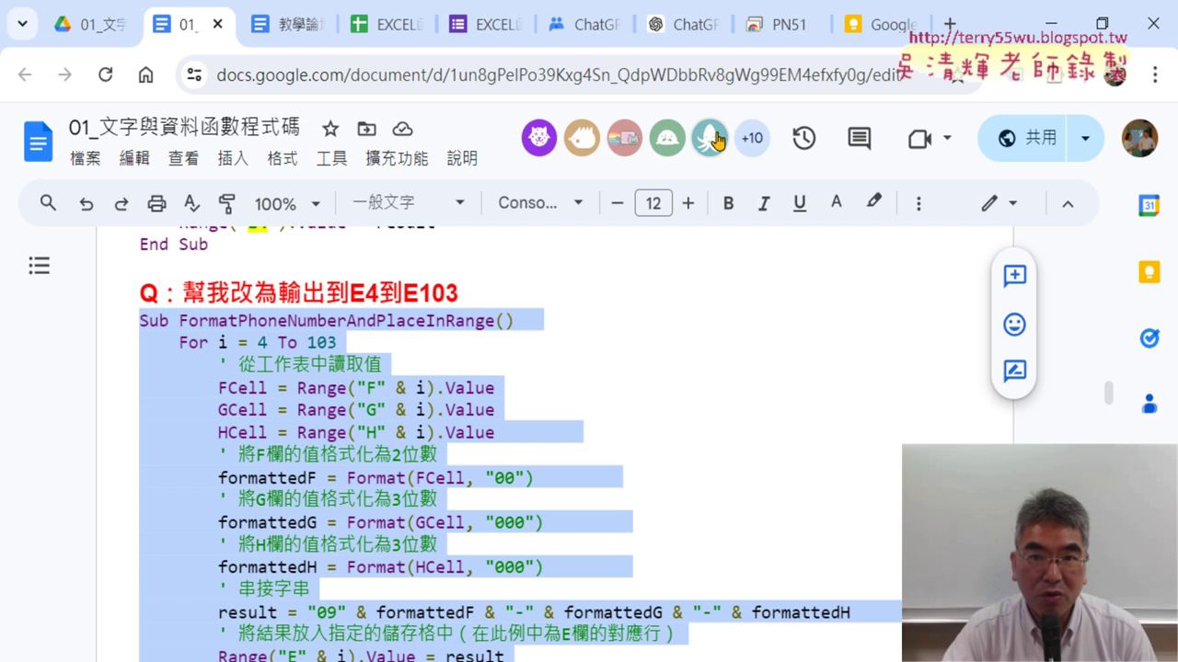
{"action": "left_click", "coordinate": [681, 26]}
{"action": "scroll", "coordinate": [851, 226], "scroll_direction": "up", "scroll_amount": 1}
{"action": "scroll", "coordinate": [828, 228], "scroll_direction": "up", "scroll_amount": 1}
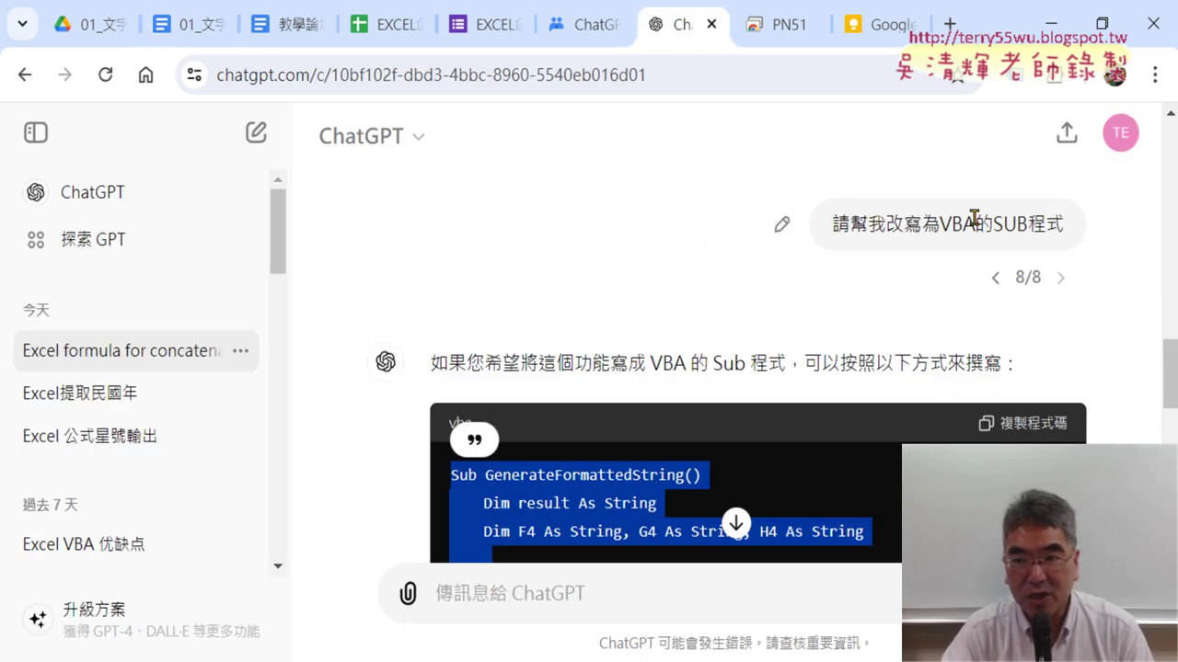
{"action": "left_click_drag", "start_coordinate": [992, 223], "coordinate": [1067, 228]}
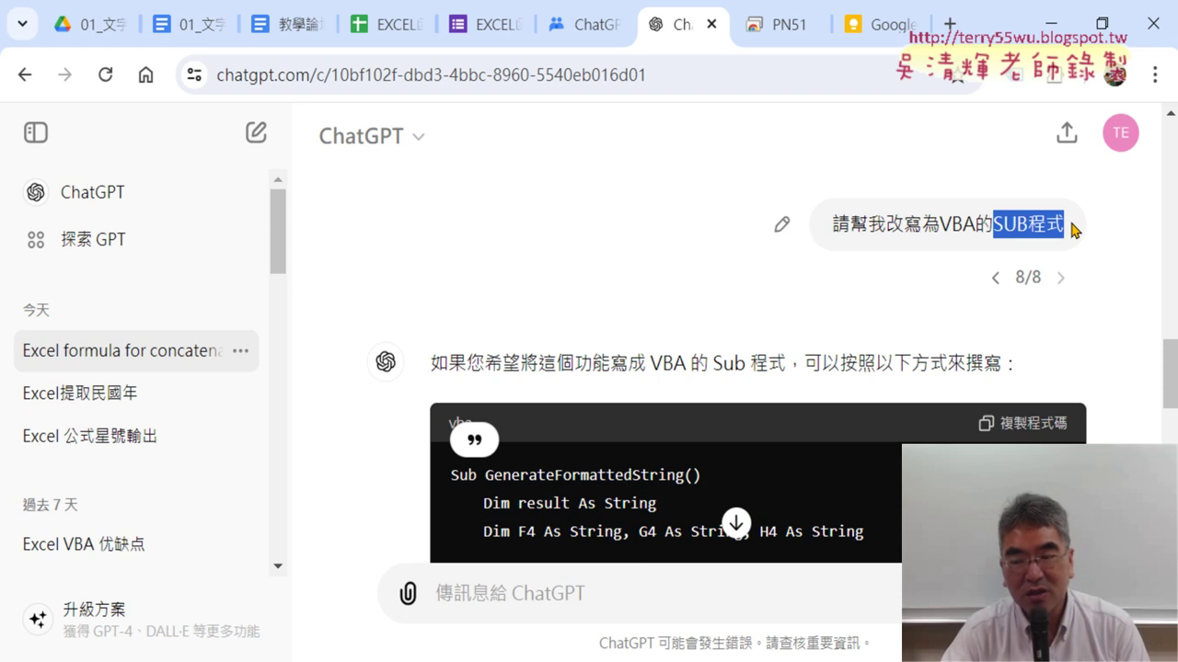